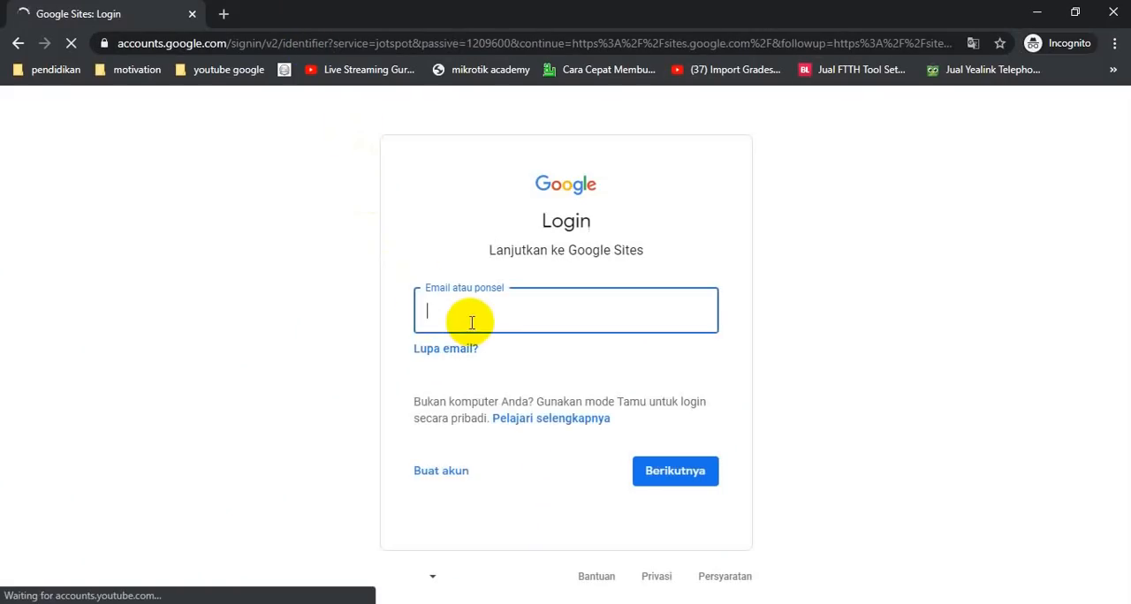
Sign in to Google Sites with the account e-mail address and its password
{"action": "left_click", "coordinate": [472, 323]}
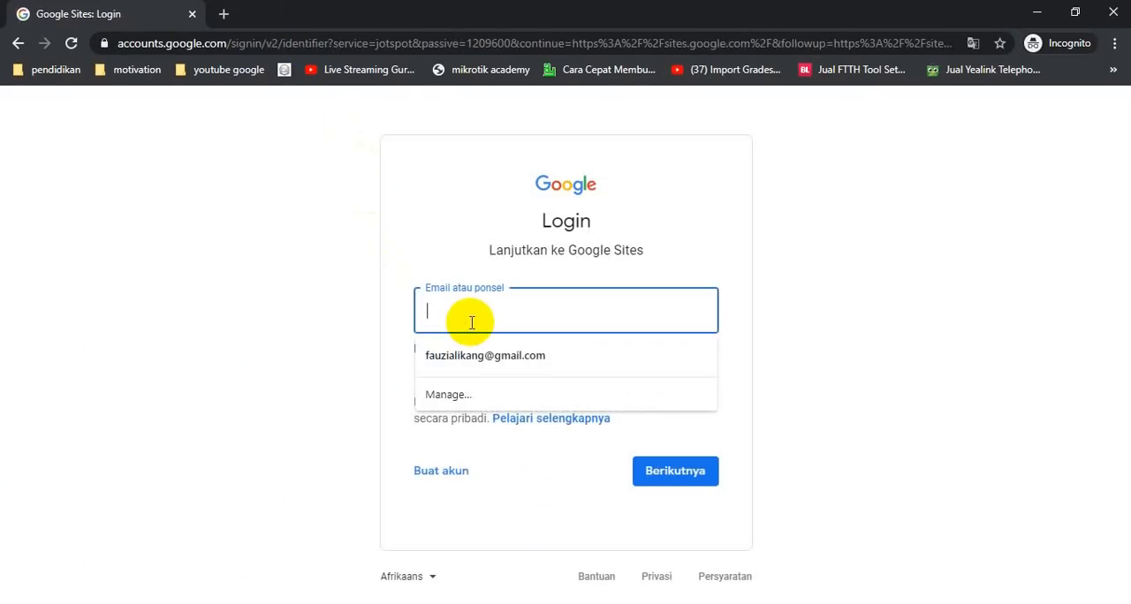
{"action": "type", "text": "g"}
{"action": "key", "text": "BackSpace"}
{"action": "key", "text": "Down"}
{"action": "key", "text": "Return"}
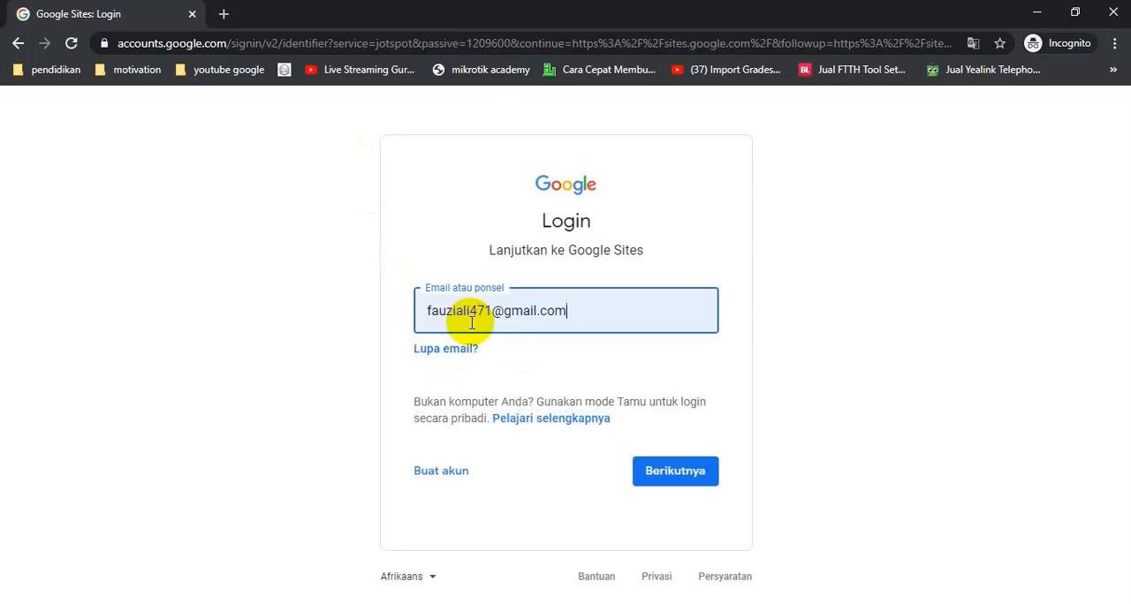
{"action": "left_click", "coordinate": [653, 471]}
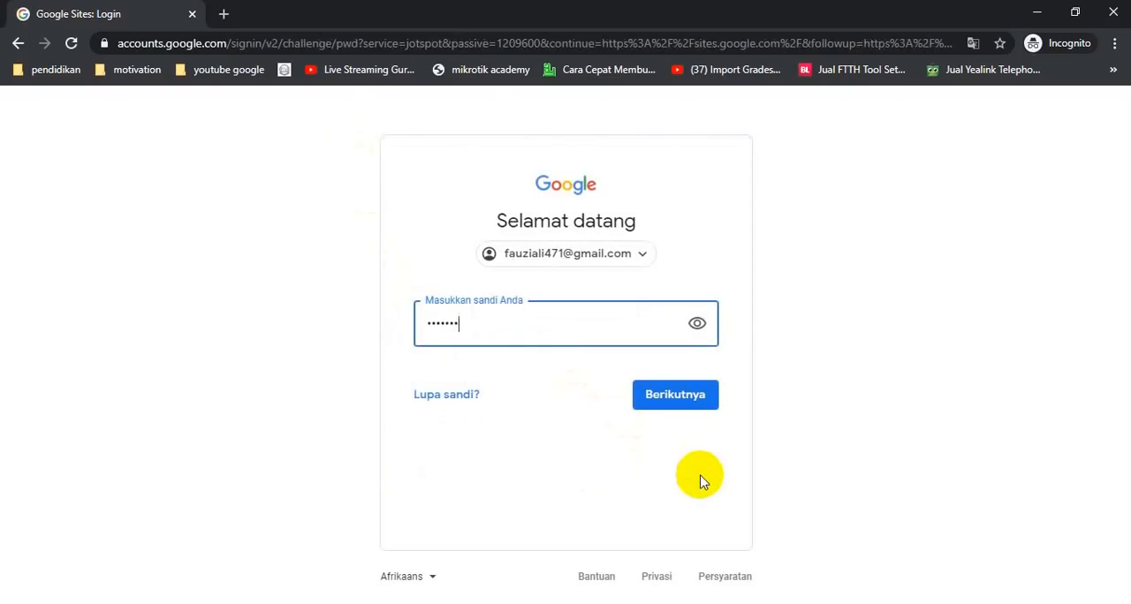
{"action": "key", "text": "Return"}
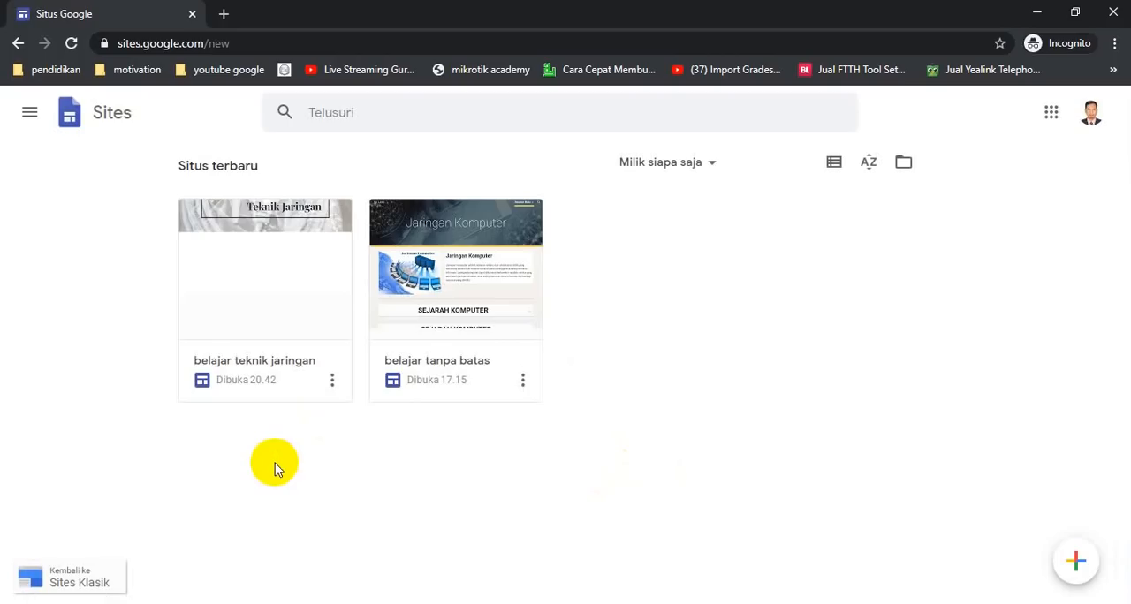
Open the site belajar teknik jaringan and add an image-beside-text layout section below the header
{"action": "left_click", "coordinate": [272, 304]}
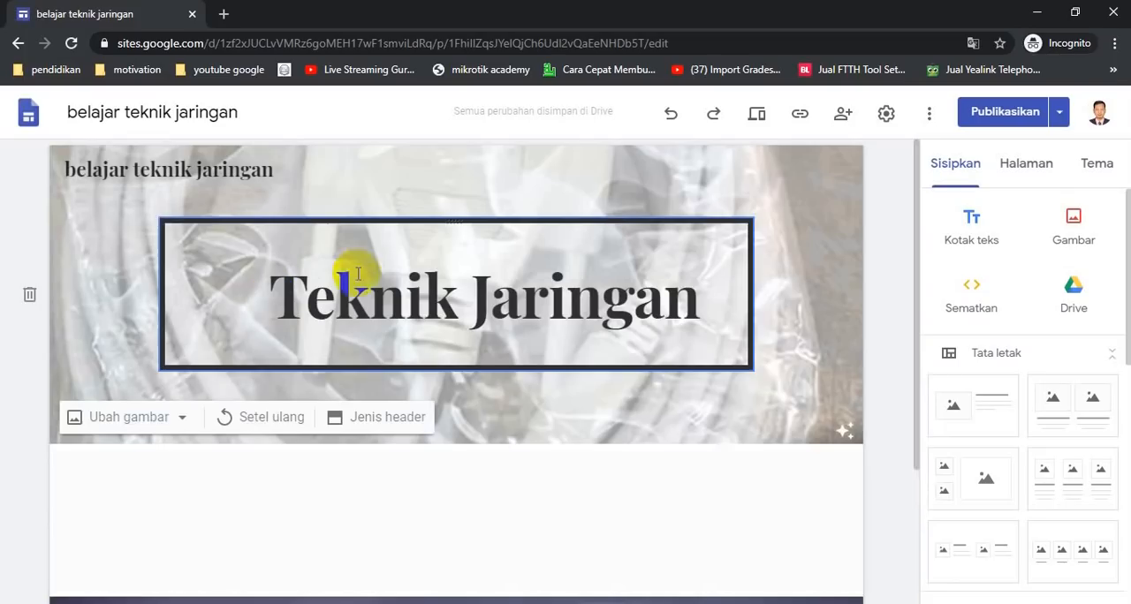
{"action": "scroll", "coordinate": [434, 348], "scroll_direction": "down", "scroll_amount": 1}
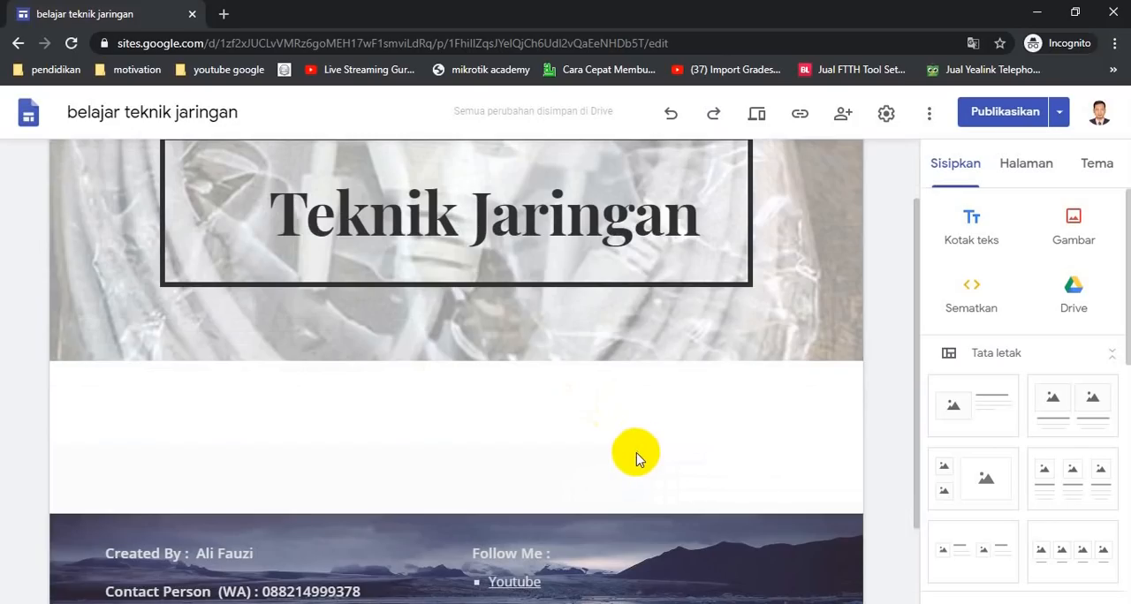
{"action": "scroll", "coordinate": [636, 455], "scroll_direction": "down", "scroll_amount": 1}
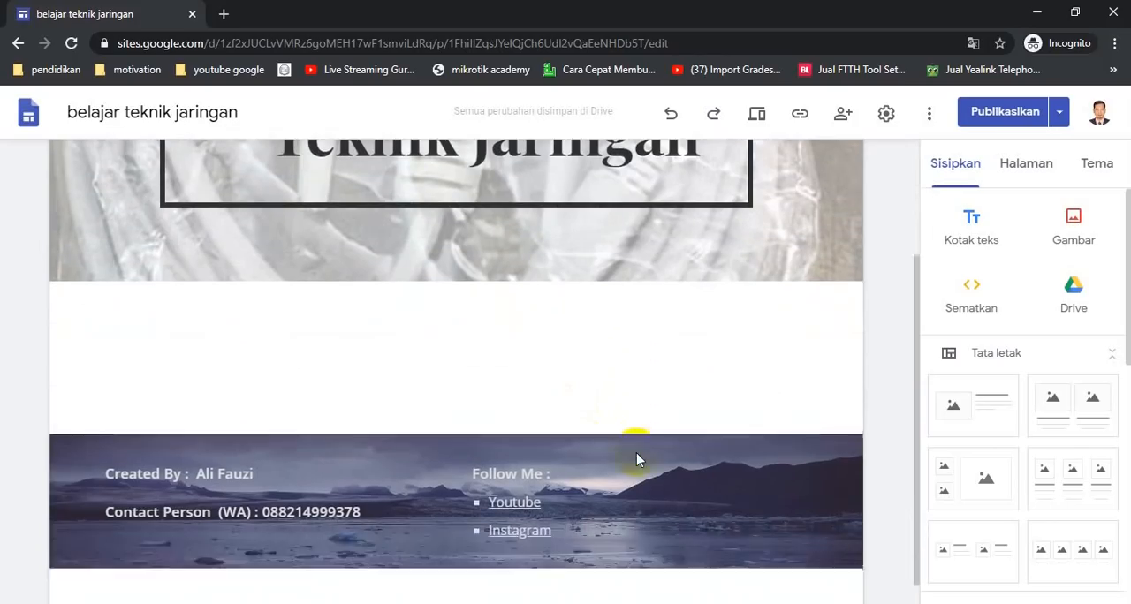
{"action": "scroll", "coordinate": [576, 362], "scroll_direction": "up", "scroll_amount": 2}
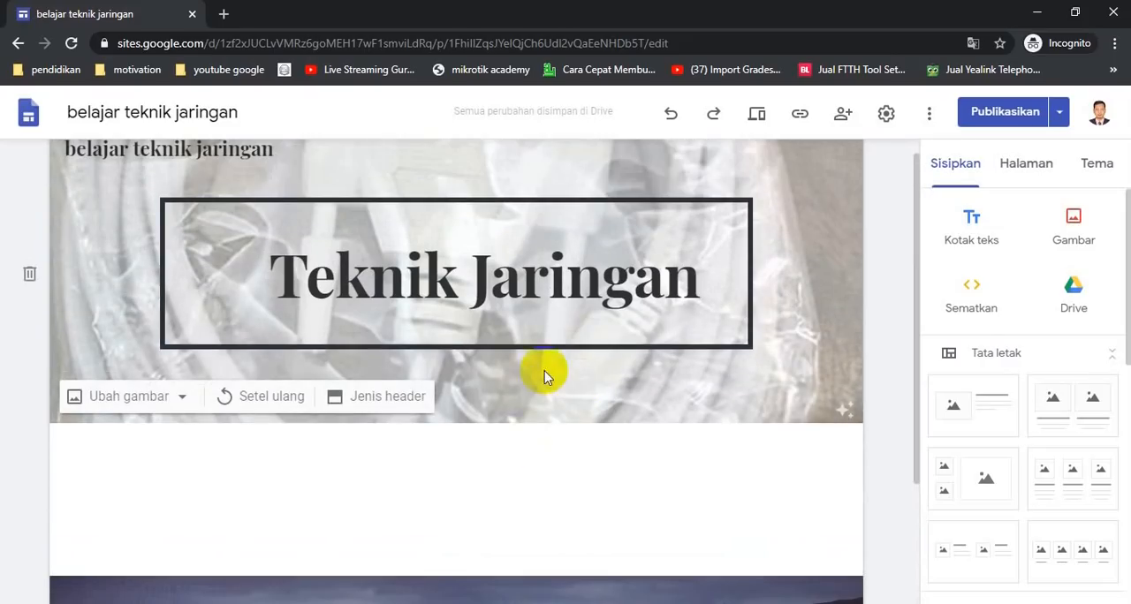
{"action": "scroll", "coordinate": [556, 393], "scroll_direction": "down", "scroll_amount": 2}
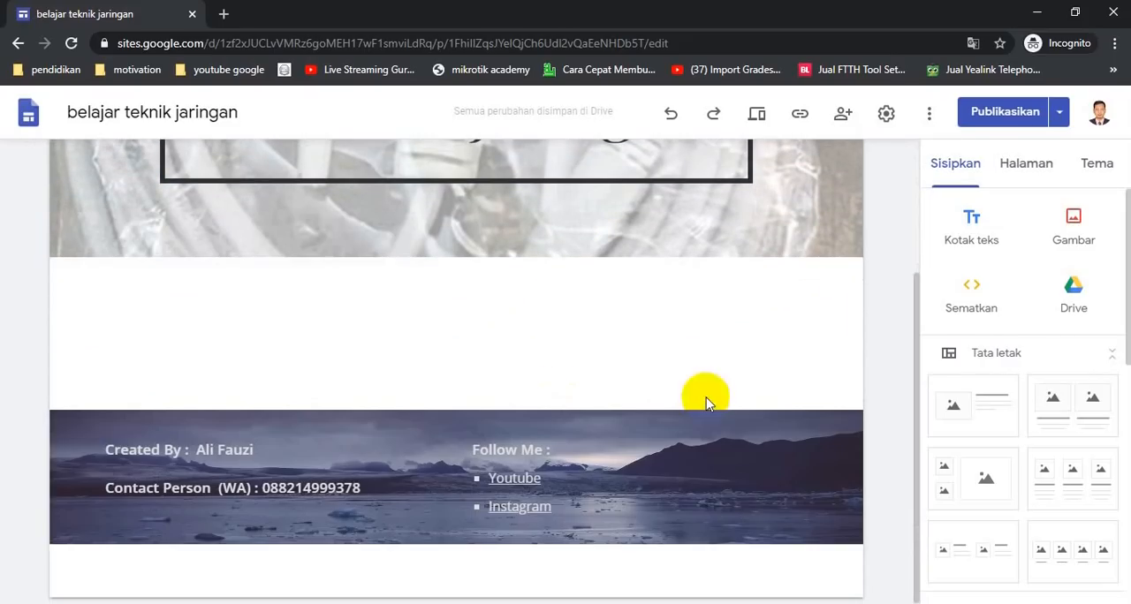
{"action": "left_click", "coordinate": [985, 409]}
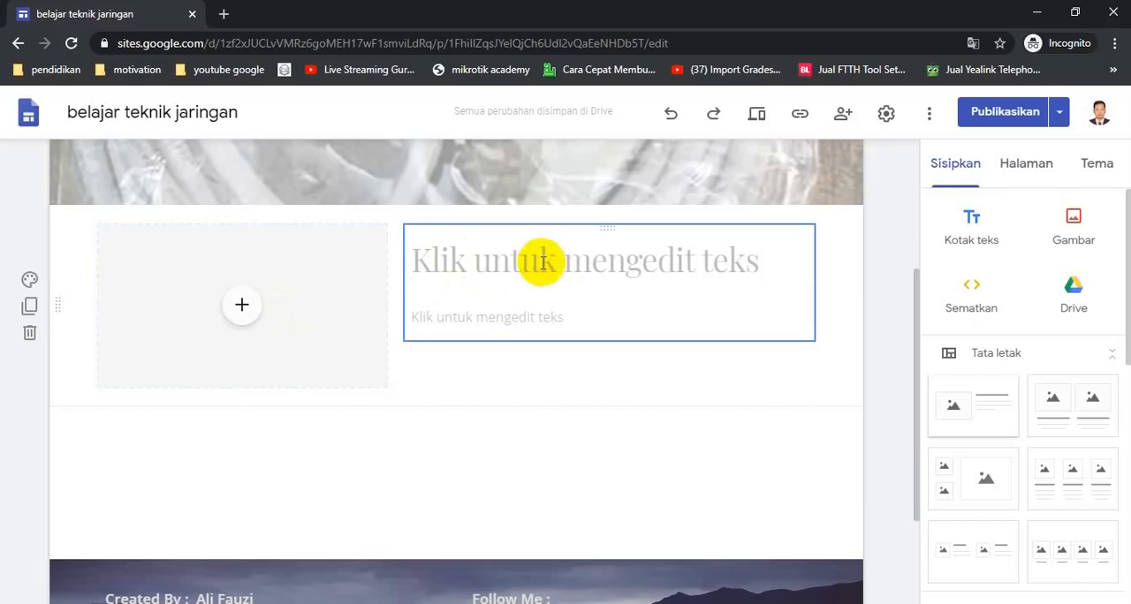
{"action": "left_click", "coordinate": [238, 311]}
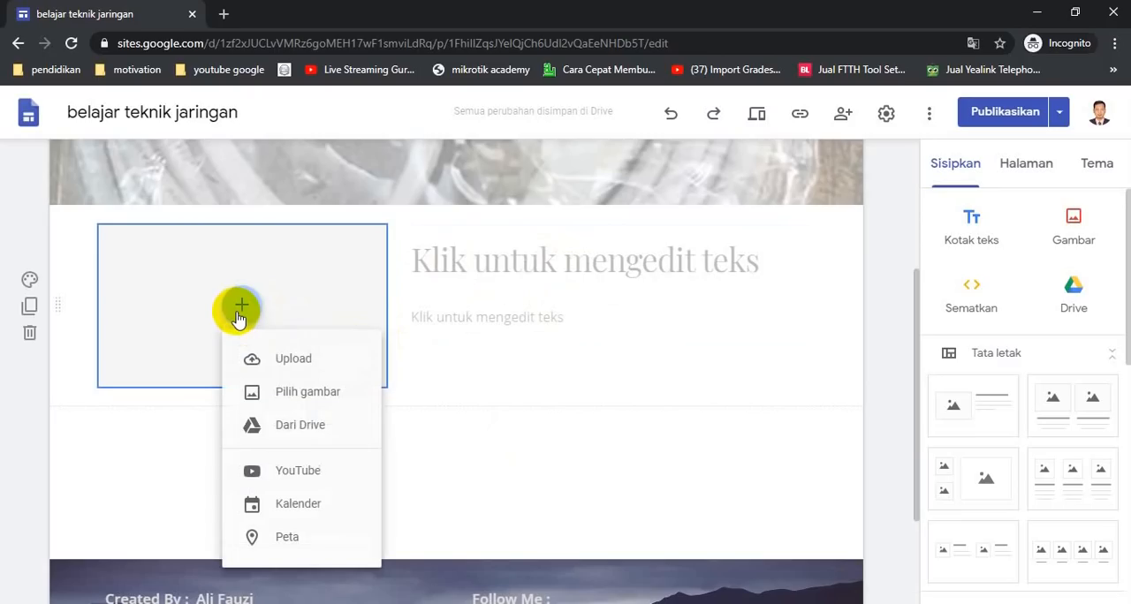
{"action": "left_click", "coordinate": [285, 360]}
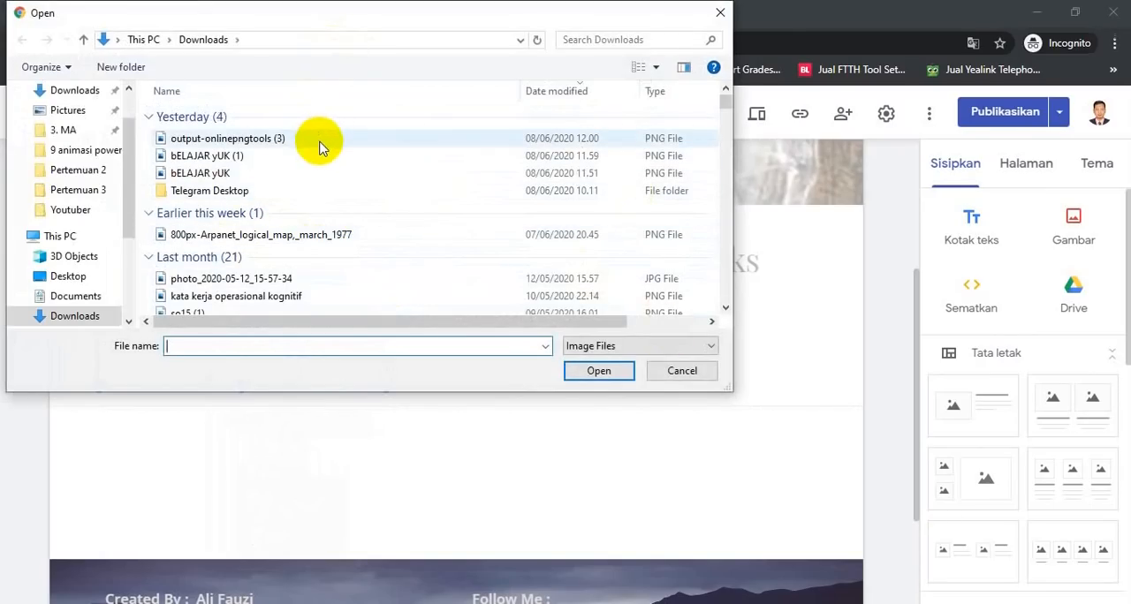
{"action": "left_click", "coordinate": [672, 378]}
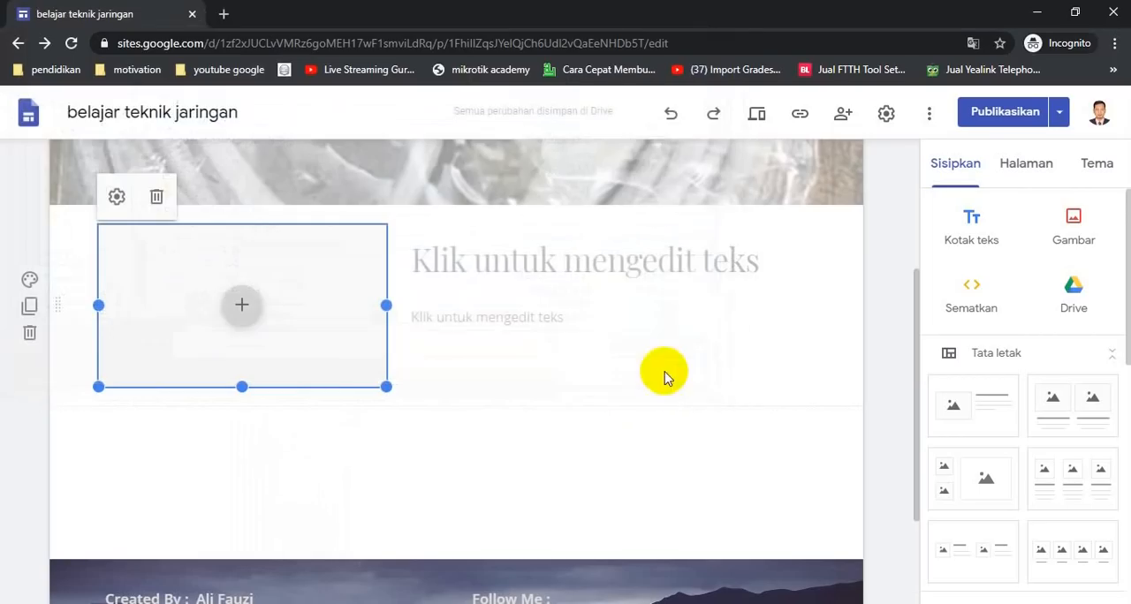
Open the image picker for the placeholder and search Google images for komputer
{"action": "left_click", "coordinate": [238, 314]}
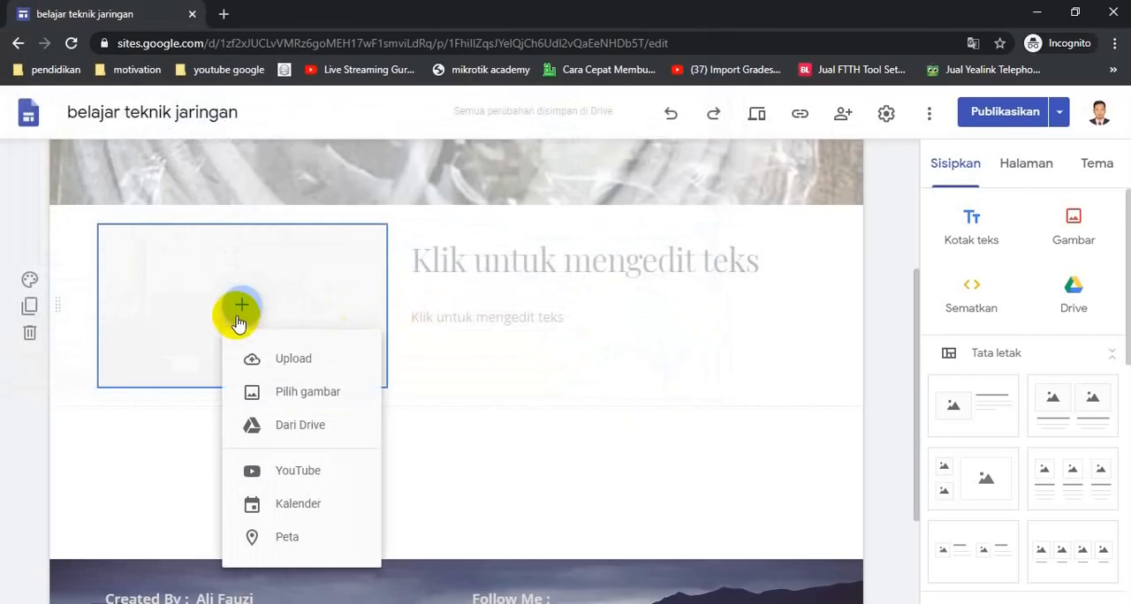
{"action": "left_click", "coordinate": [309, 403]}
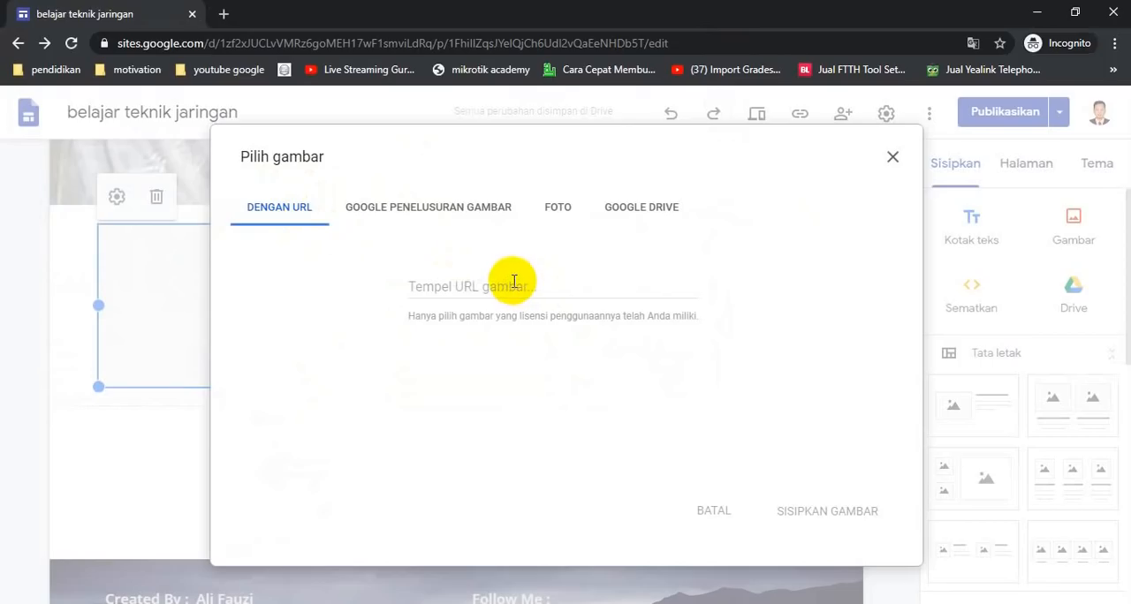
{"action": "left_click", "coordinate": [422, 207]}
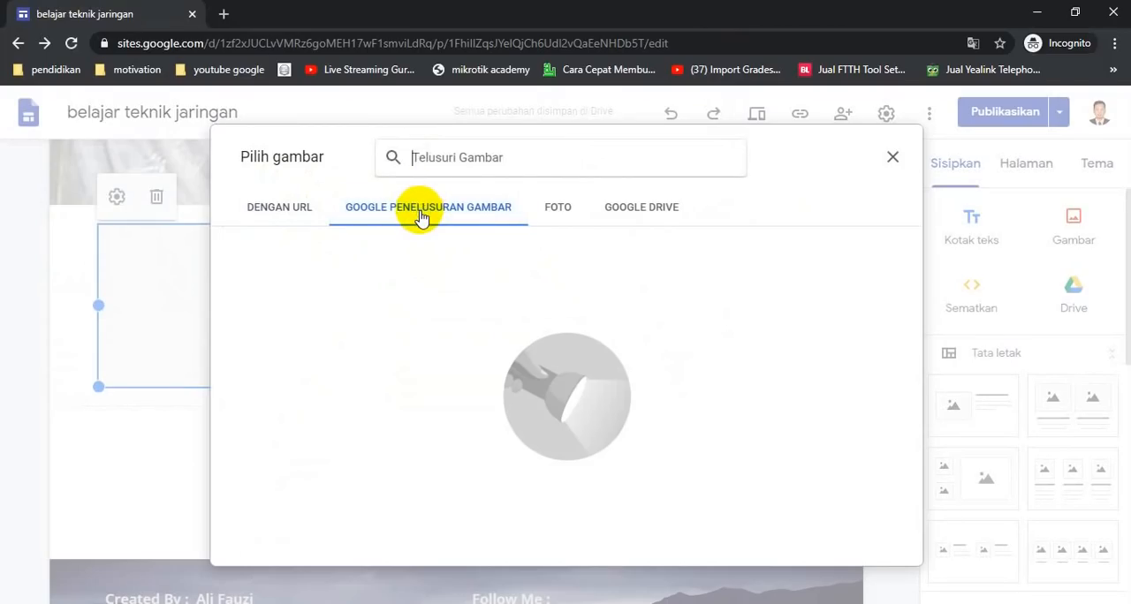
{"action": "left_click", "coordinate": [456, 157]}
{"action": "type", "text": "komputer"}
{"action": "key", "text": "Return"}
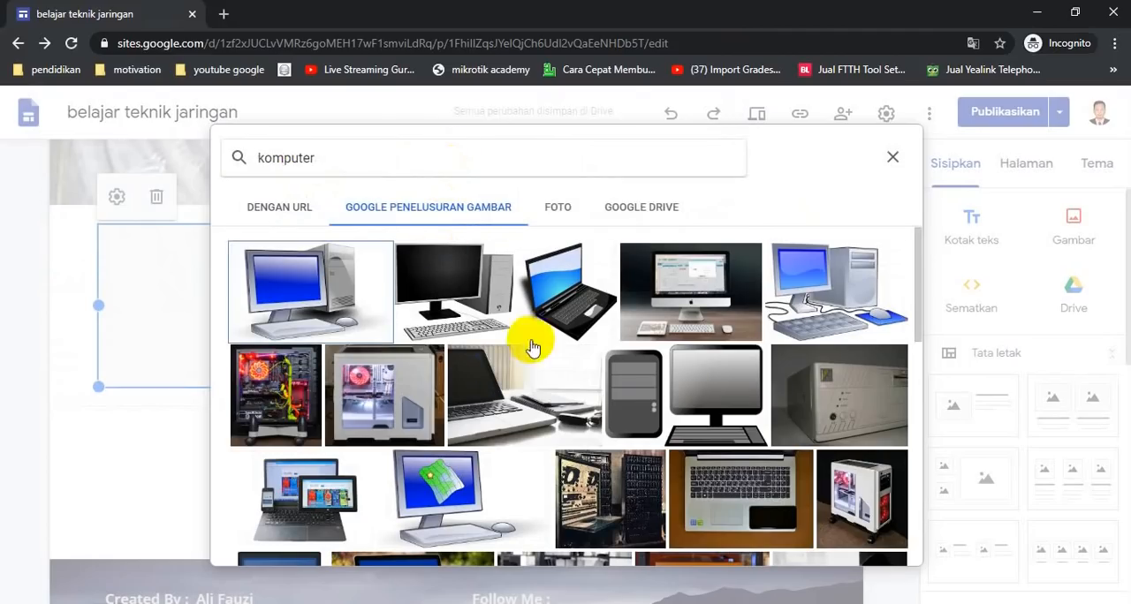
Browse the search results and the picker's Photos and Google Drive sources, then close the picker
{"action": "scroll", "coordinate": [691, 402], "scroll_direction": "down", "scroll_amount": 1}
{"action": "scroll", "coordinate": [692, 402], "scroll_direction": "down", "scroll_amount": 5}
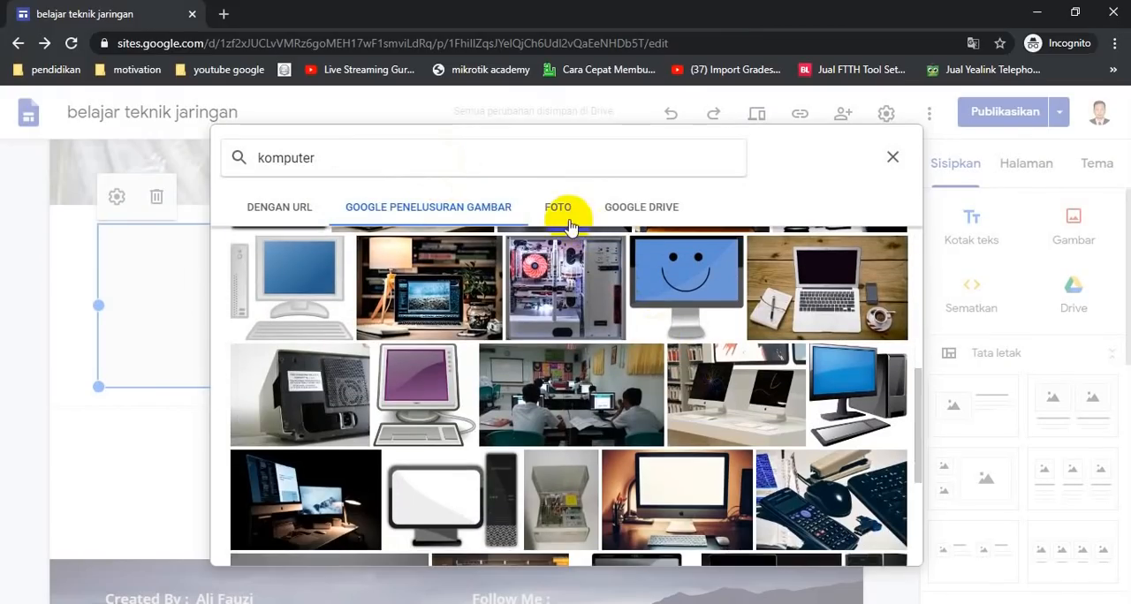
{"action": "left_click", "coordinate": [566, 219]}
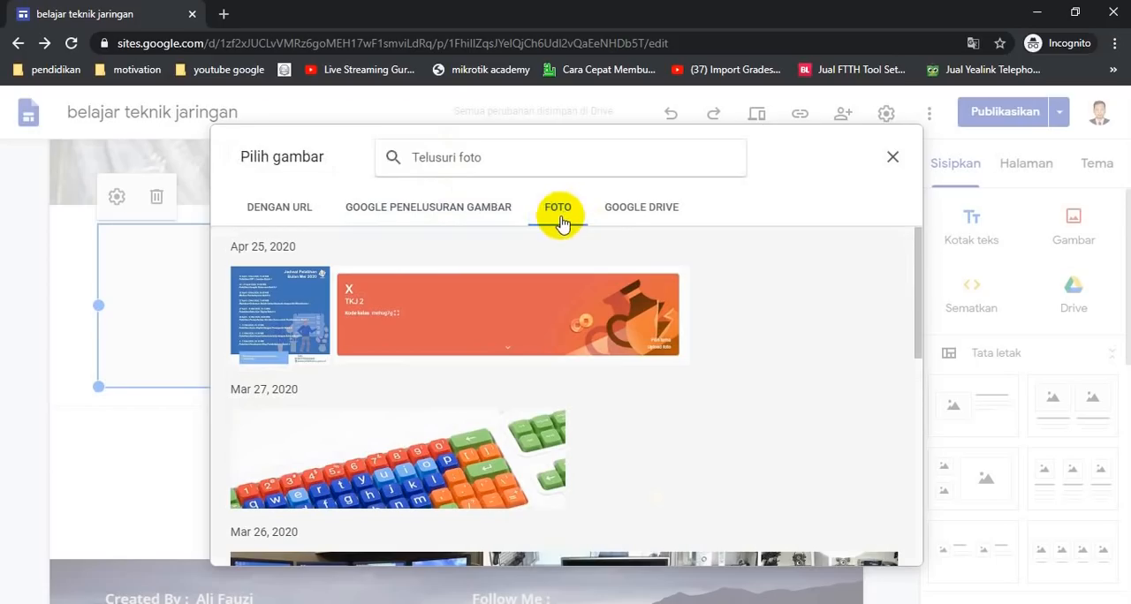
{"action": "left_click", "coordinate": [635, 218]}
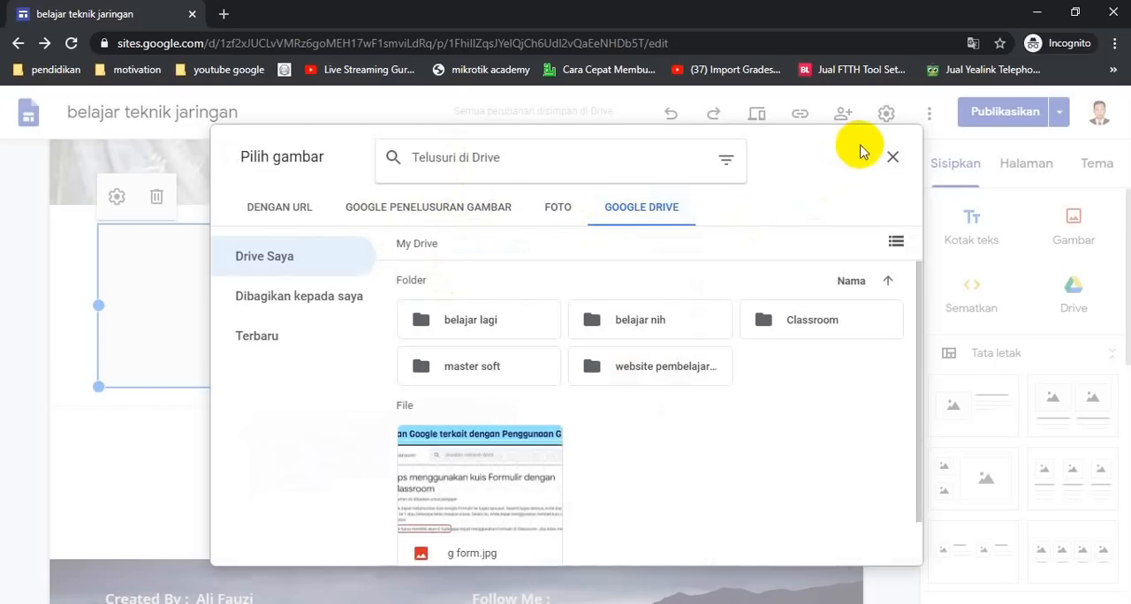
{"action": "left_click", "coordinate": [892, 163]}
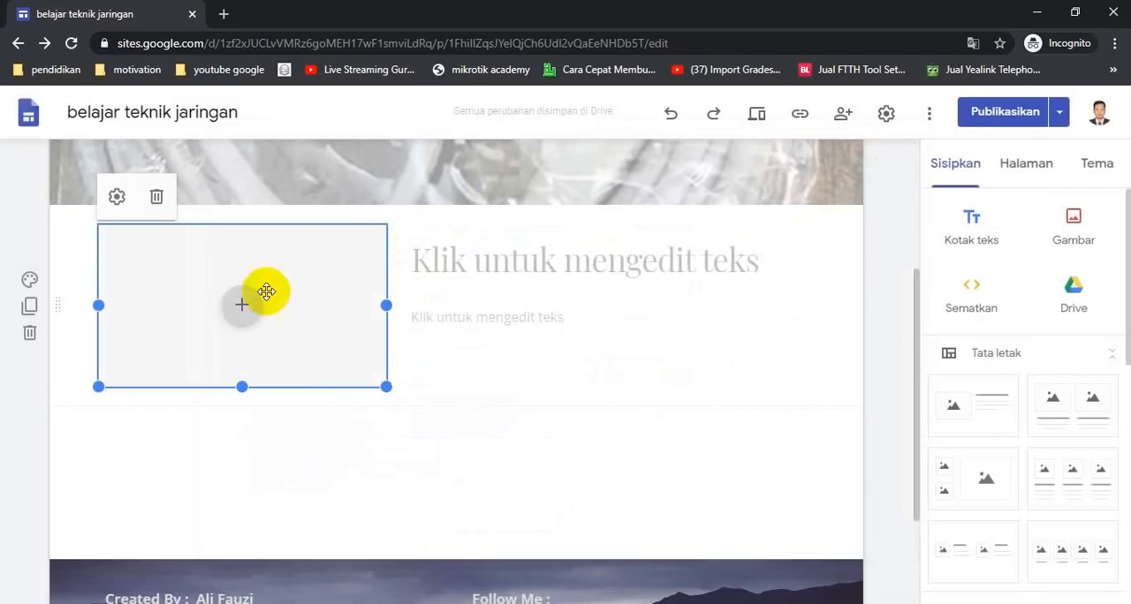
Open the placeholder's Drive and YouTube insert options in turn, closing each without inserting anything
{"action": "left_click", "coordinate": [235, 314]}
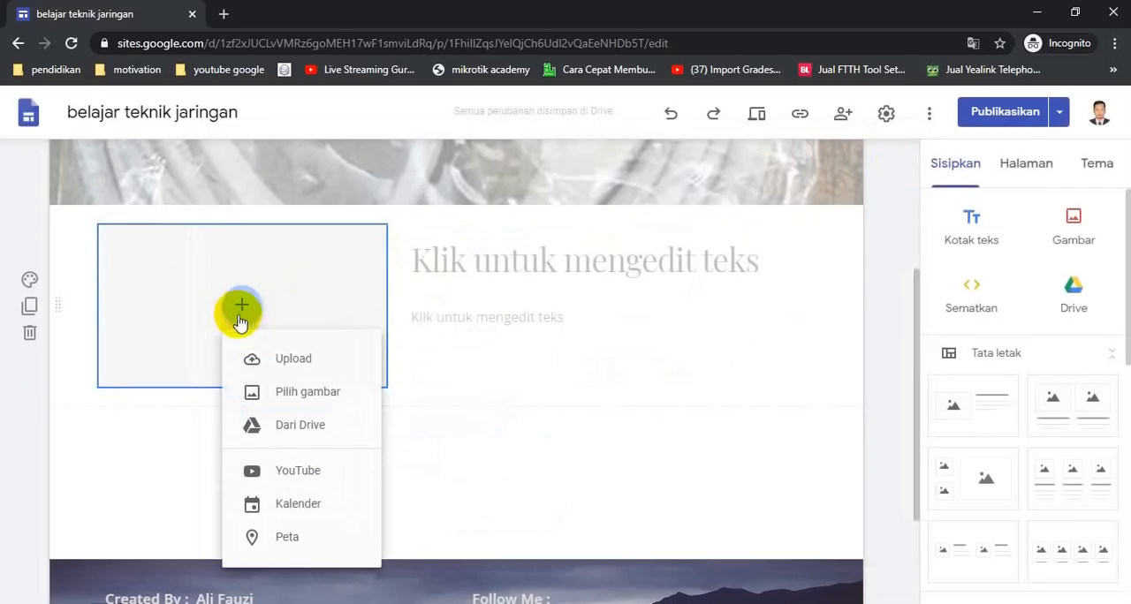
{"action": "left_click", "coordinate": [305, 430]}
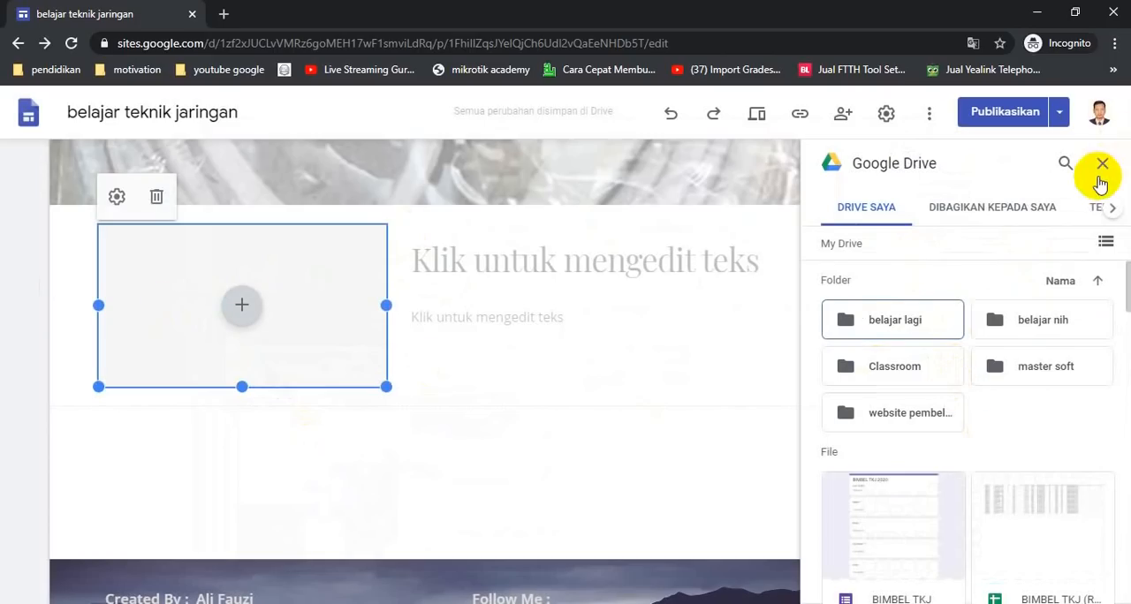
{"action": "left_click", "coordinate": [1102, 164]}
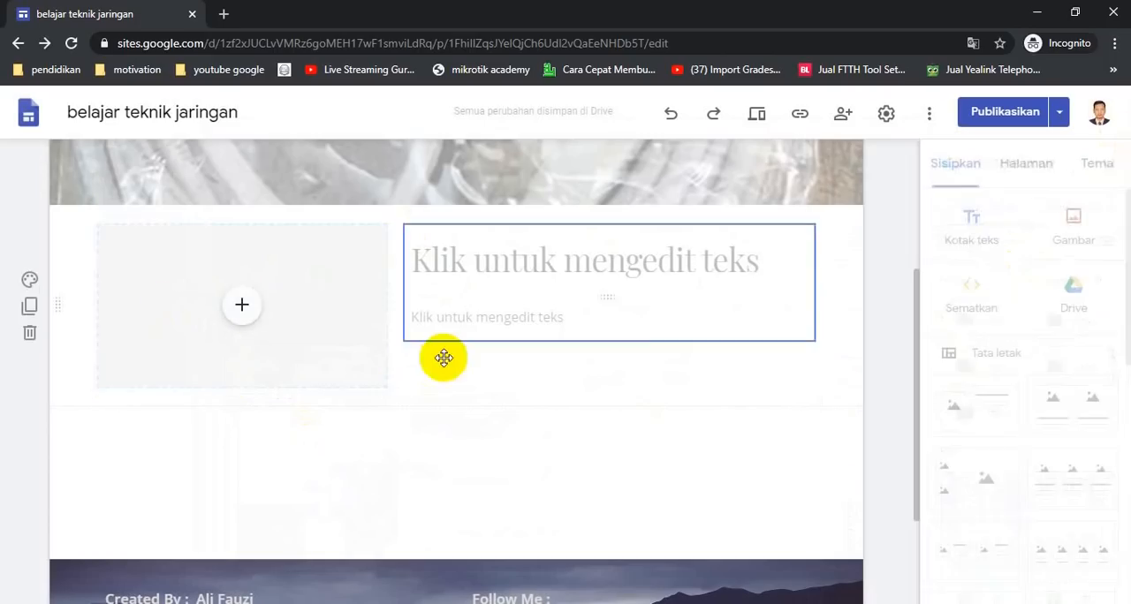
{"action": "left_click", "coordinate": [242, 306]}
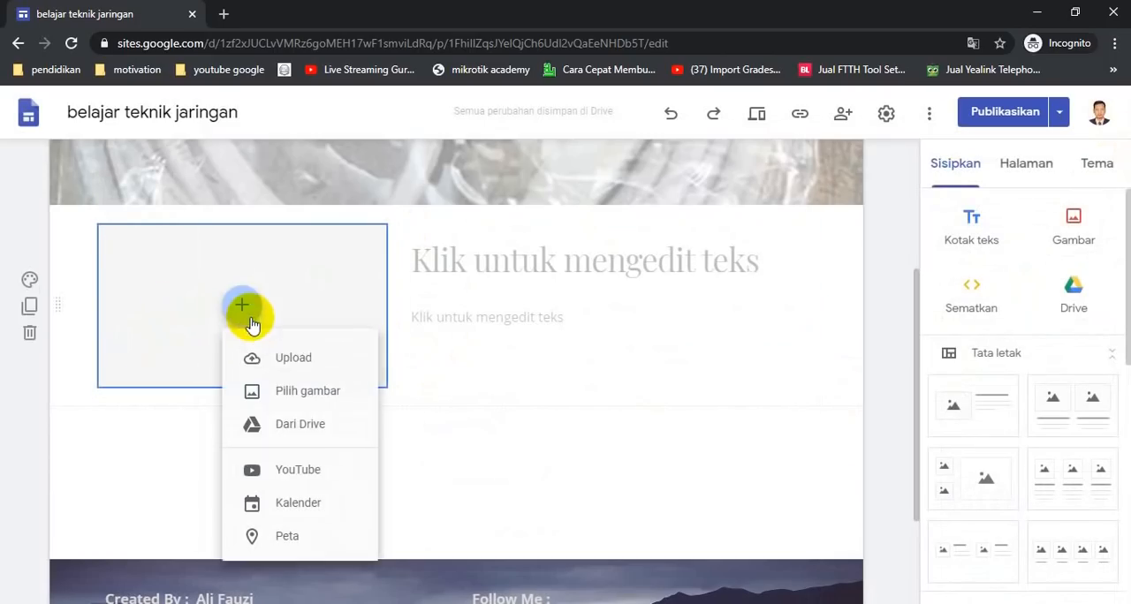
{"action": "left_click", "coordinate": [323, 475]}
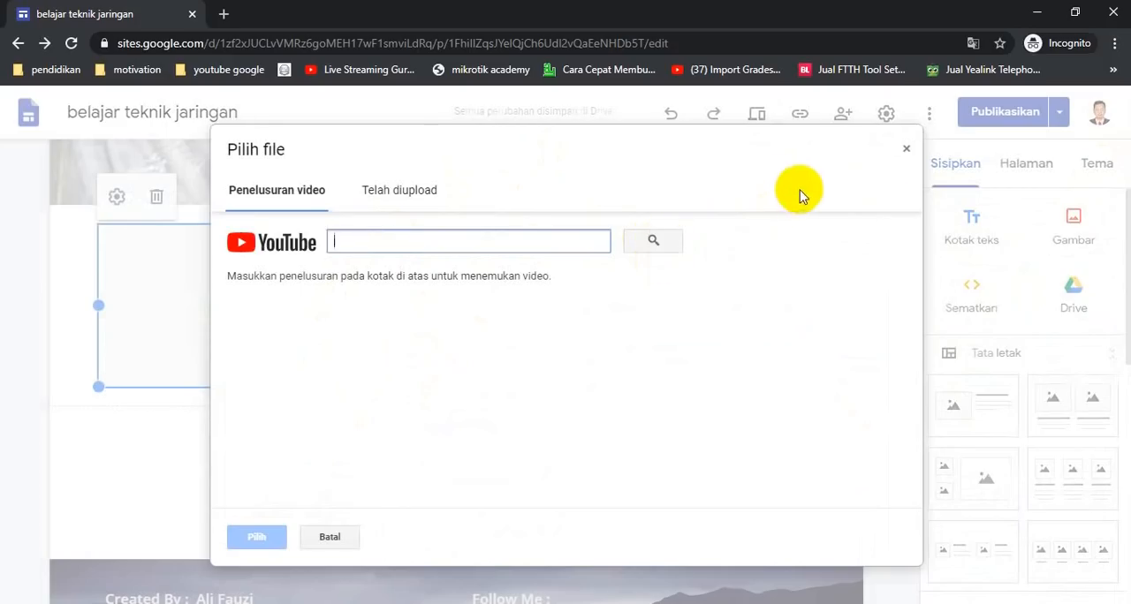
{"action": "left_click", "coordinate": [907, 157]}
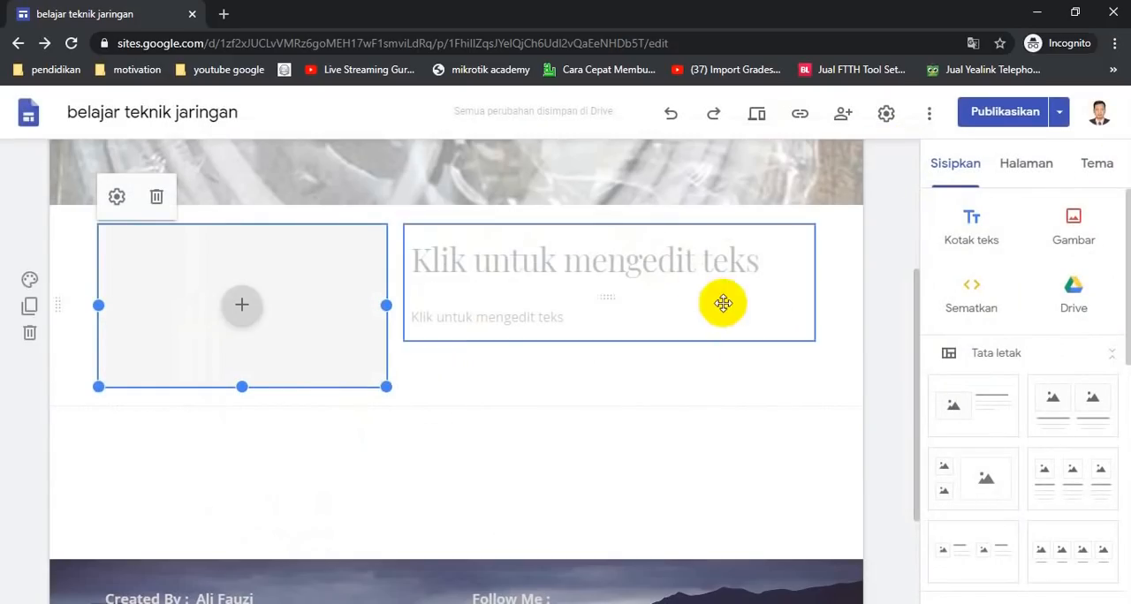
Insert the jaringan komputer image from the Drive folder website pembelajaran > materi > jaringan dasar into the placeholder
{"action": "left_click", "coordinate": [241, 305]}
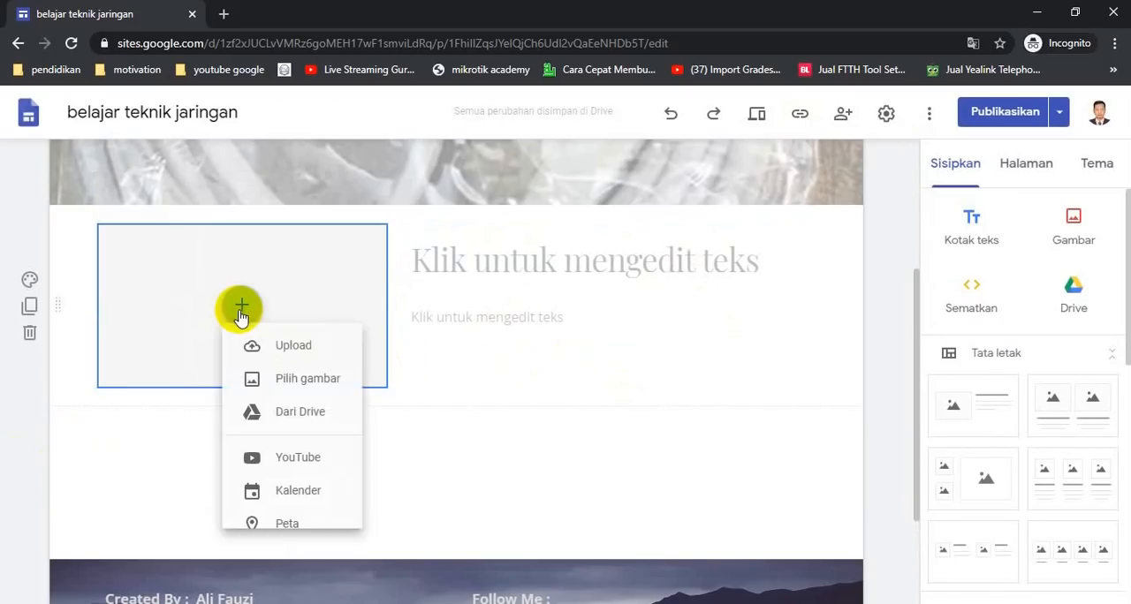
{"action": "left_click", "coordinate": [295, 428]}
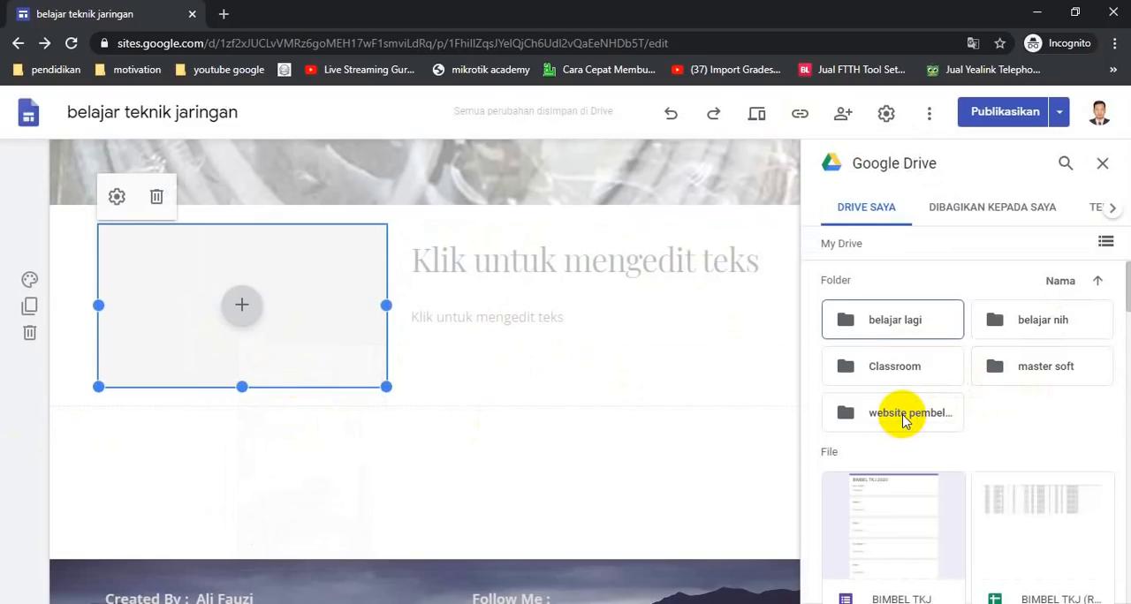
{"action": "double_click", "coordinate": [903, 421]}
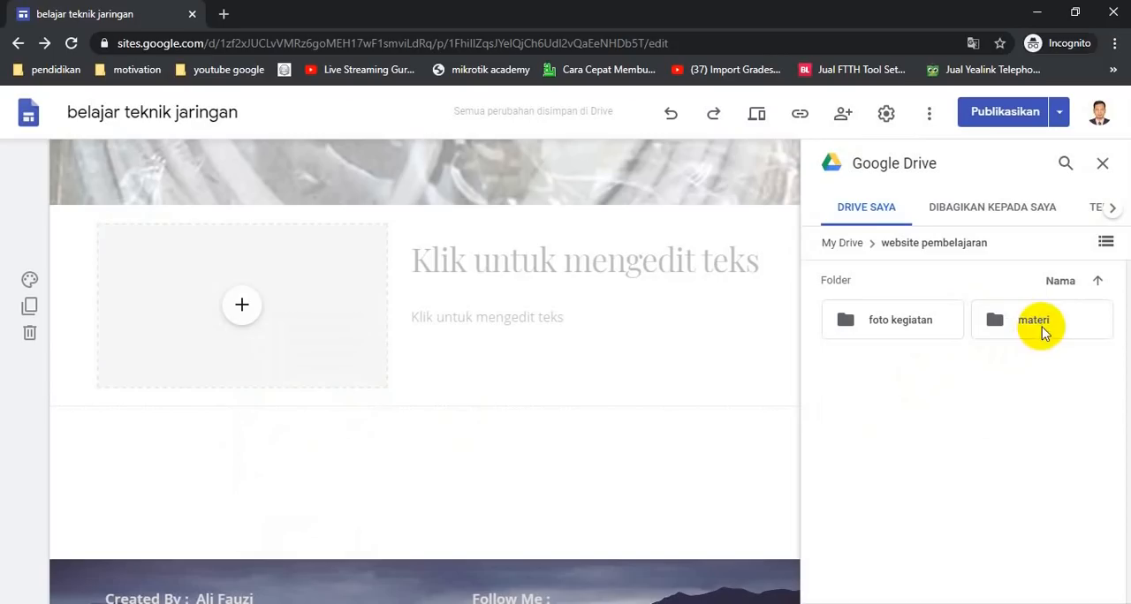
{"action": "double_click", "coordinate": [1012, 322]}
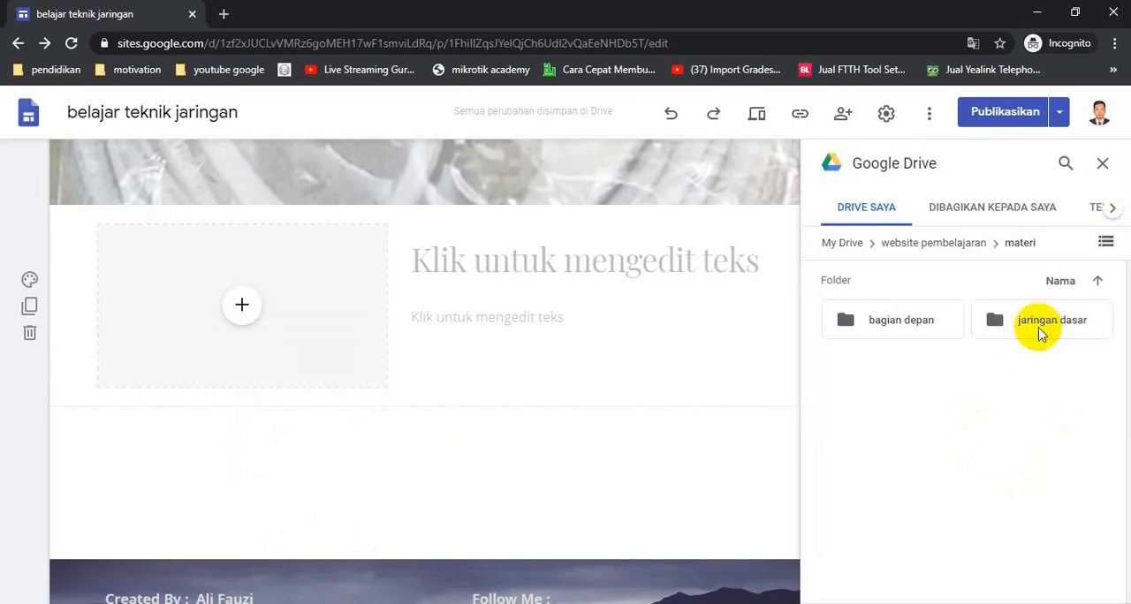
{"action": "double_click", "coordinate": [1039, 332]}
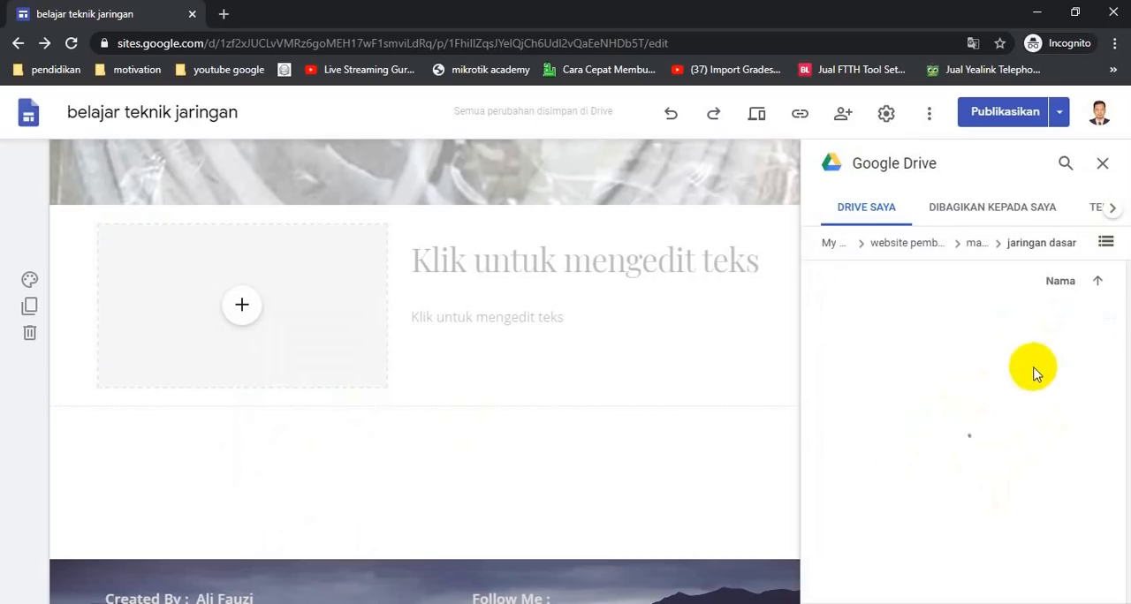
{"action": "scroll", "coordinate": [1007, 468], "scroll_direction": "down", "scroll_amount": 2}
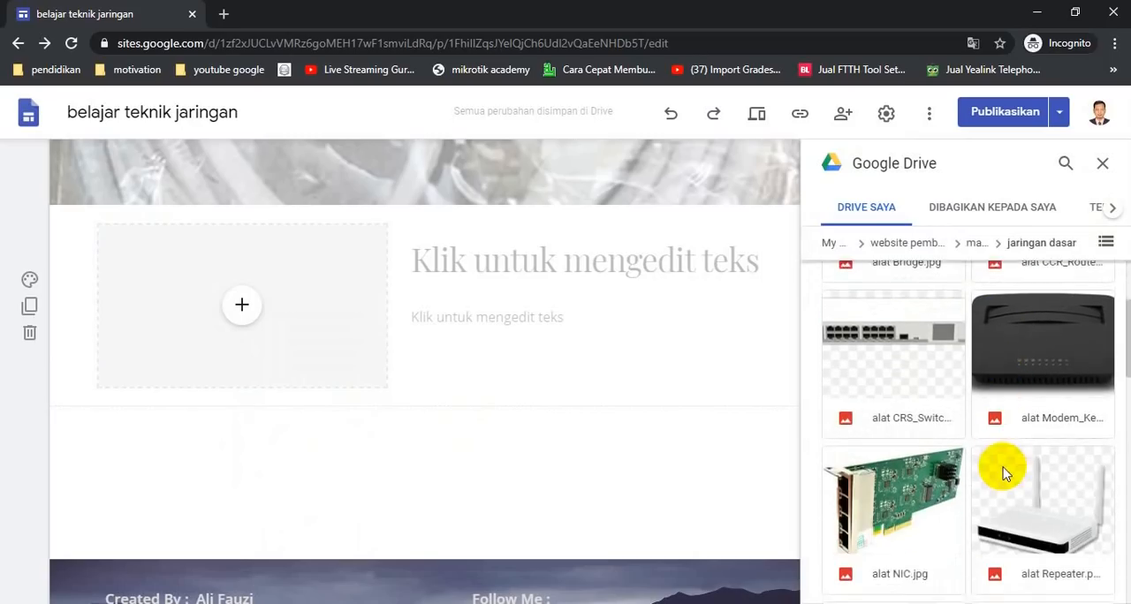
{"action": "scroll", "coordinate": [1004, 475], "scroll_direction": "down", "scroll_amount": 3}
{"action": "scroll", "coordinate": [1001, 467], "scroll_direction": "down", "scroll_amount": 3}
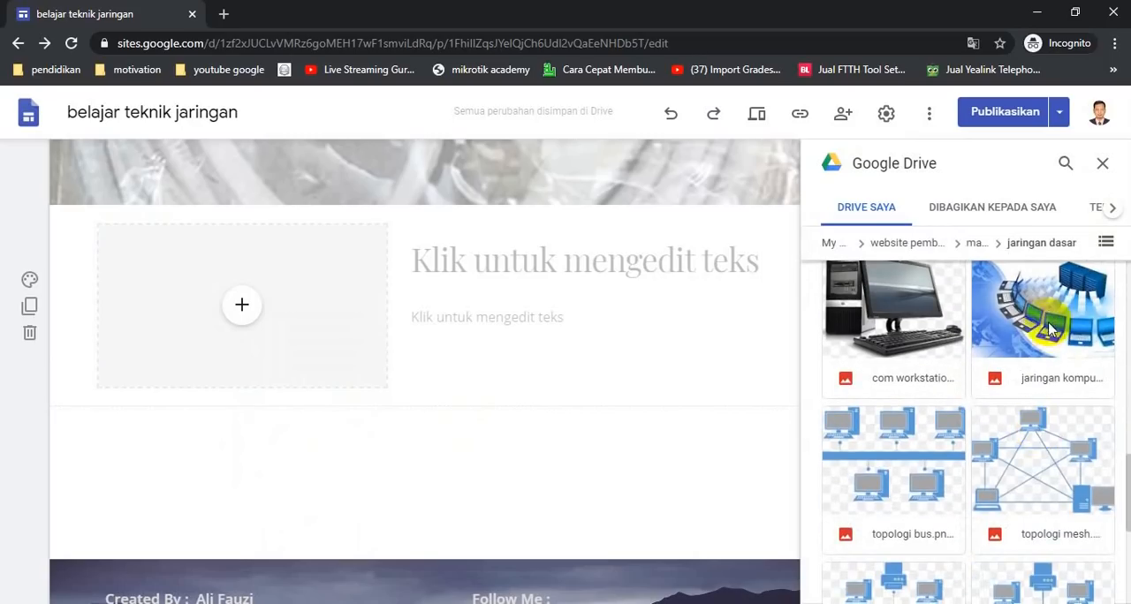
{"action": "left_click_drag", "start_coordinate": [1049, 328], "coordinate": [248, 309]}
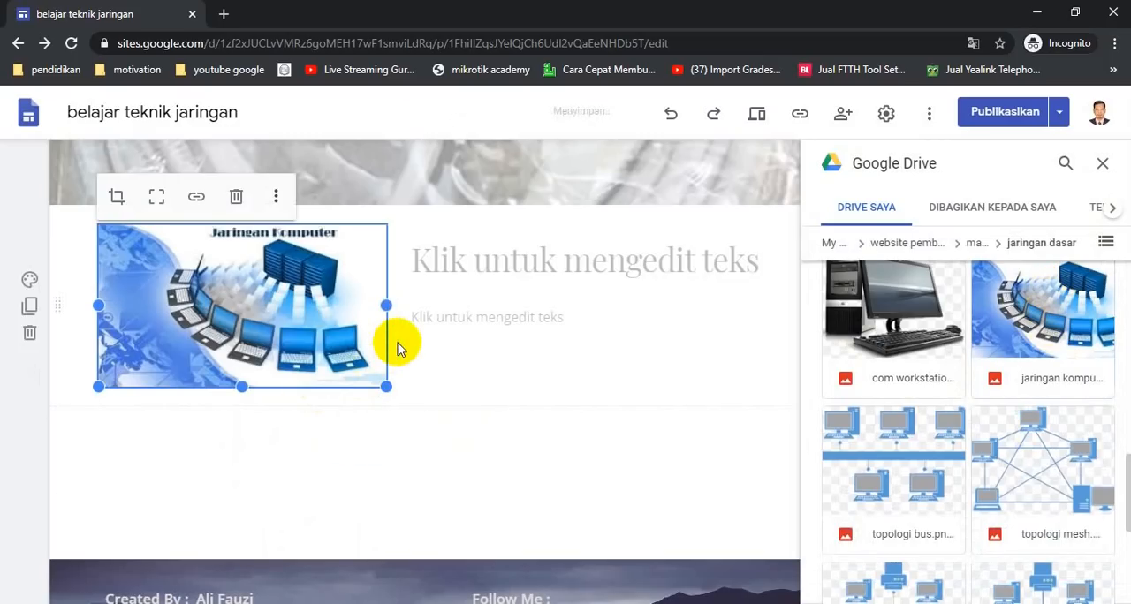
Copy the Jaringan Komputer heading from the Word document and paste it into the section's heading text box
{"action": "left_click", "coordinate": [580, 436]}
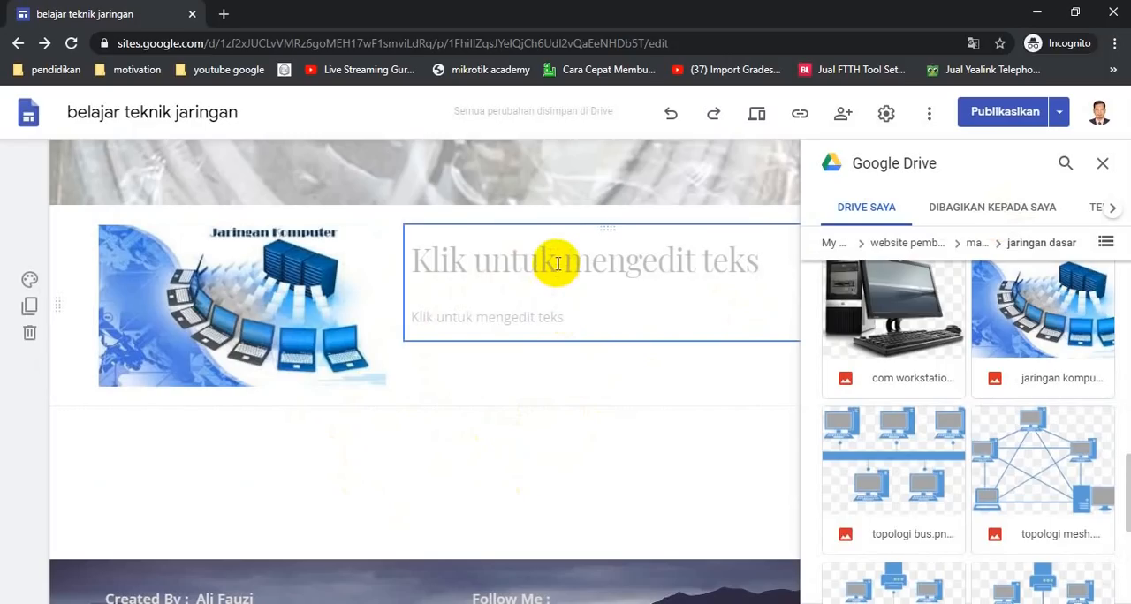
{"action": "key", "text": "alt+Tab"}
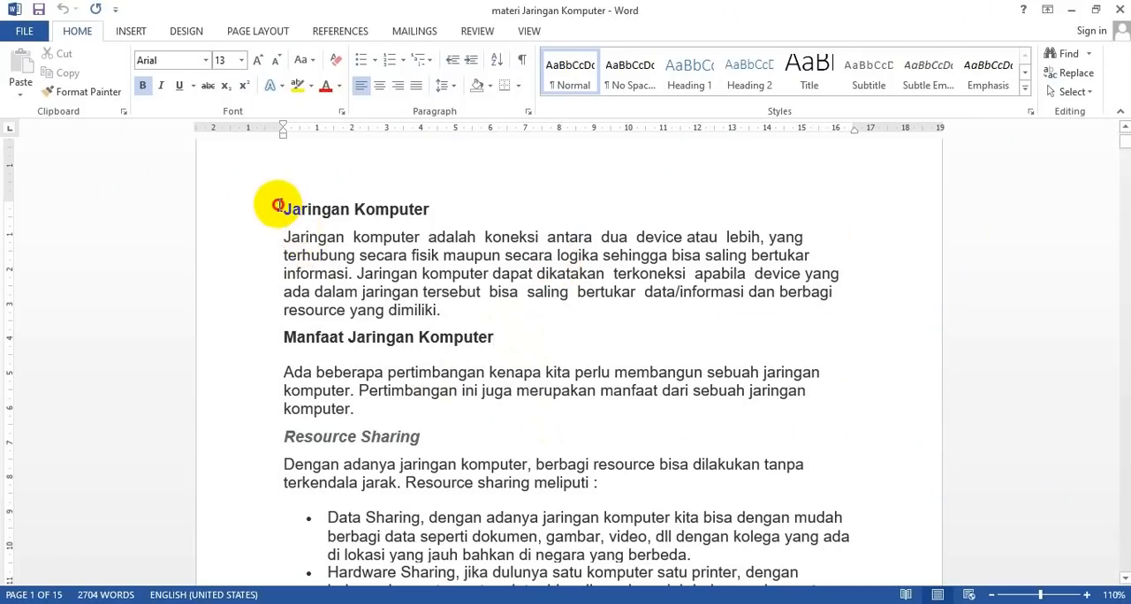
{"action": "left_click_drag", "start_coordinate": [278, 205], "coordinate": [430, 210]}
{"action": "key", "text": "ctrl+c"}
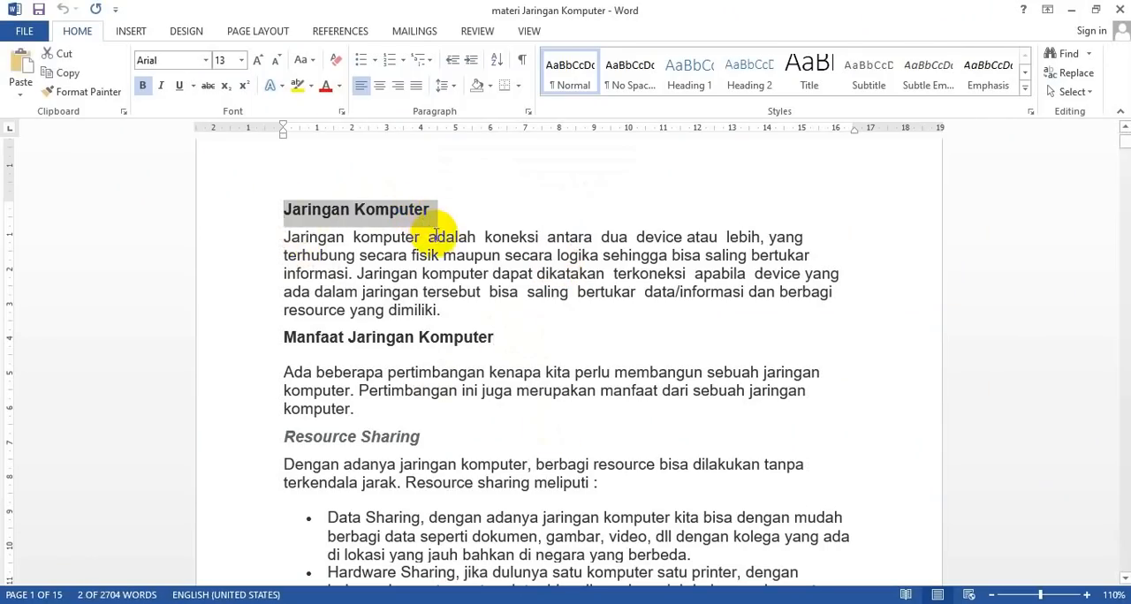
{"action": "key", "text": "alt+Tab"}
{"action": "left_click", "coordinate": [509, 278]}
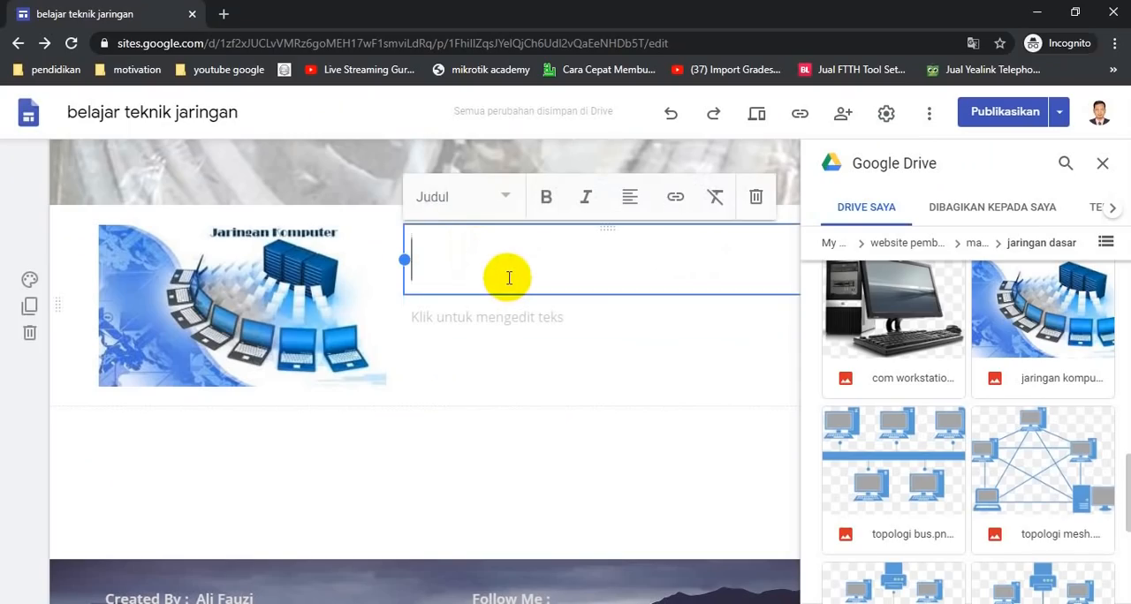
{"action": "key", "text": "ctrl+v"}
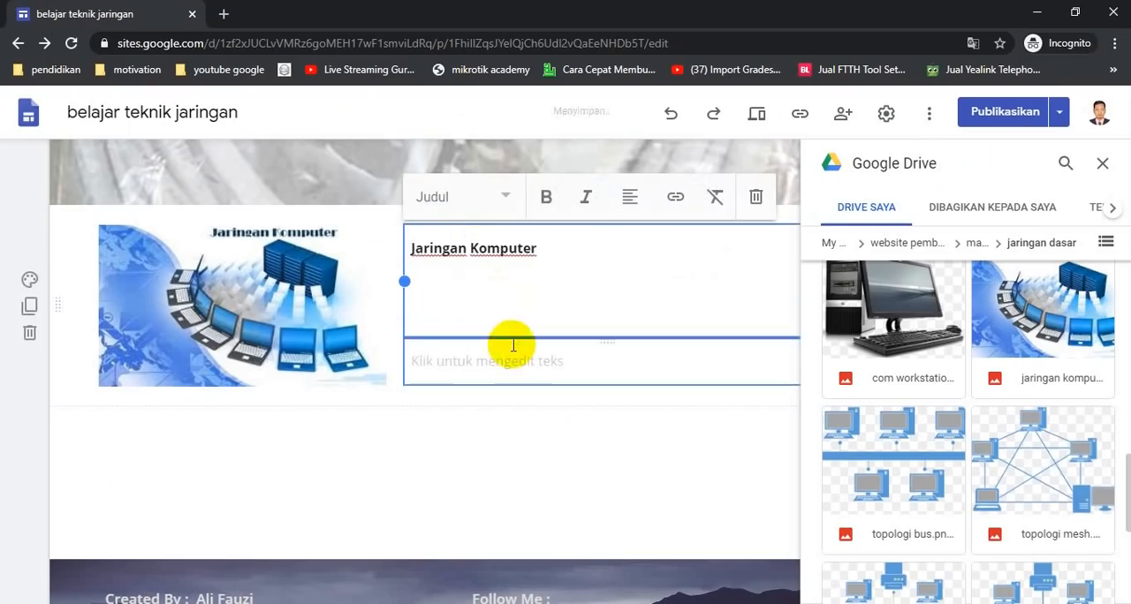
{"action": "key", "text": "BackSpace"}
Copy the Jaringan Komputer definition paragraph from the Word document and paste it into the section's body text box
{"action": "left_click", "coordinate": [491, 298]}
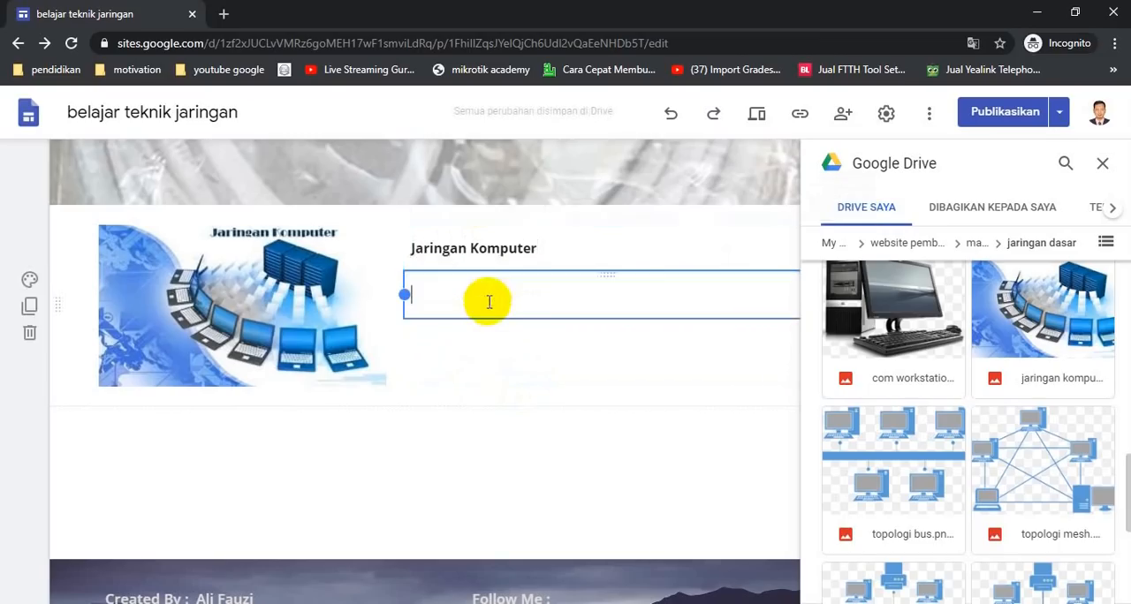
{"action": "key", "text": "alt+Tab"}
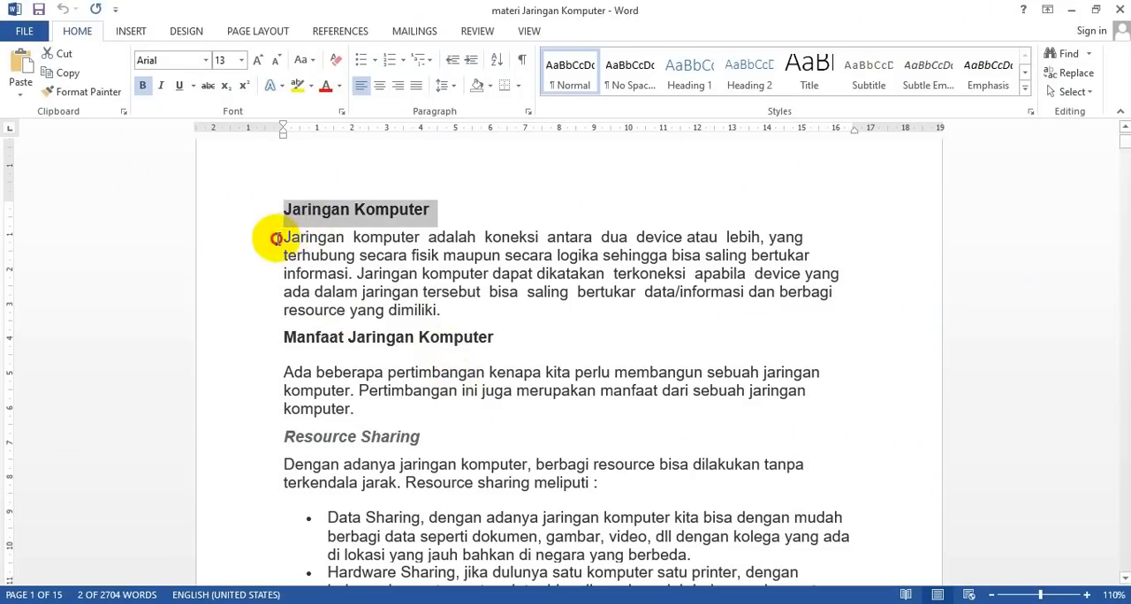
{"action": "left_click_drag", "start_coordinate": [276, 239], "coordinate": [433, 306]}
{"action": "key", "text": "ctrl+c"}
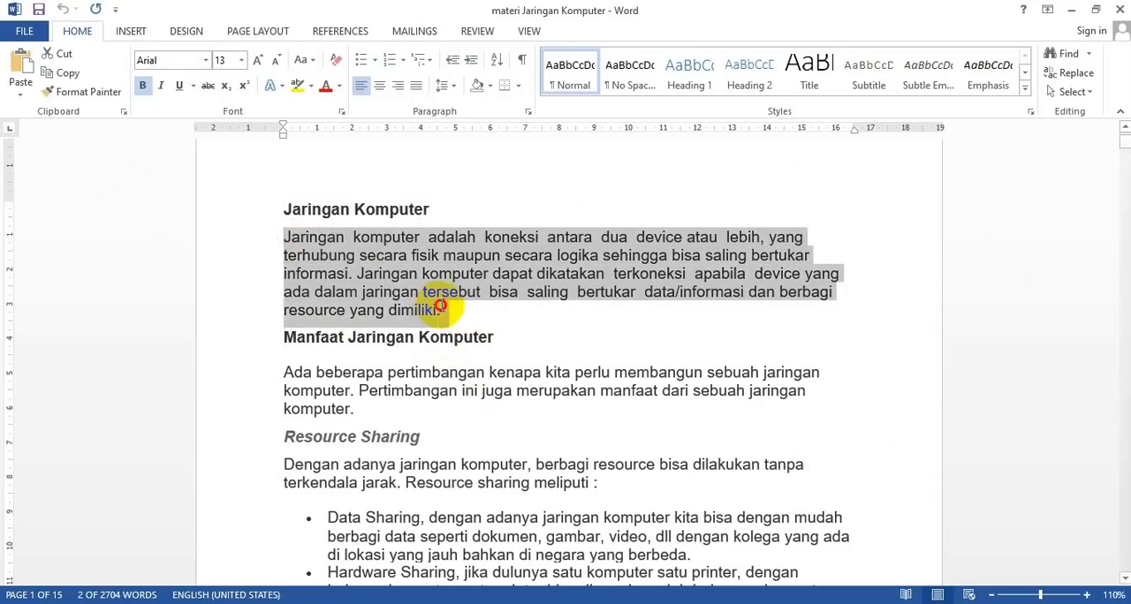
{"action": "key", "text": "alt+Tab"}
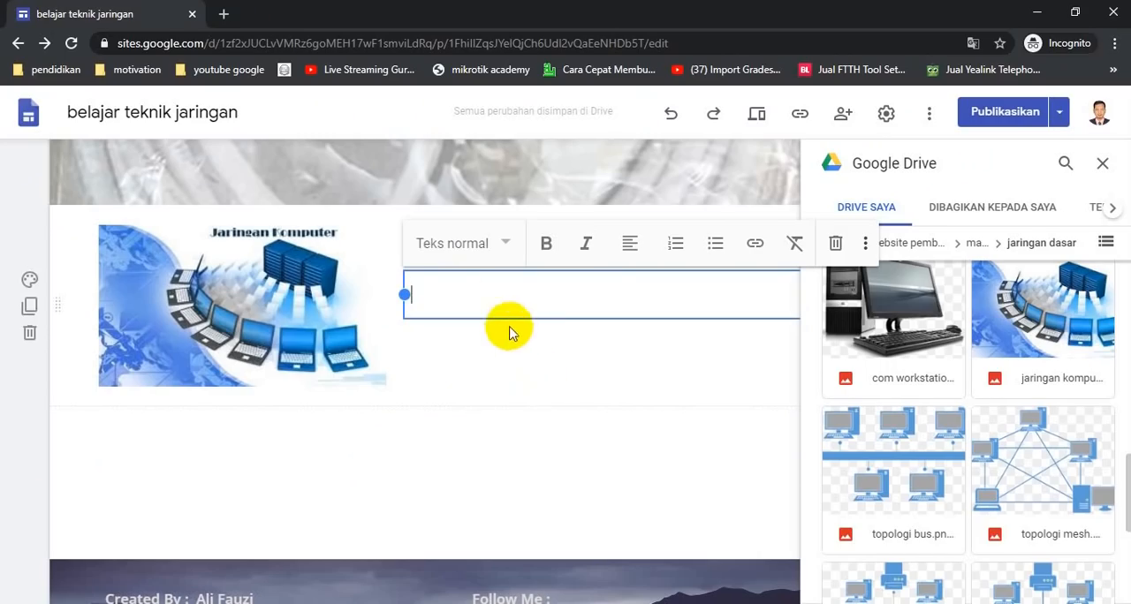
{"action": "key", "text": "ctrl+v"}
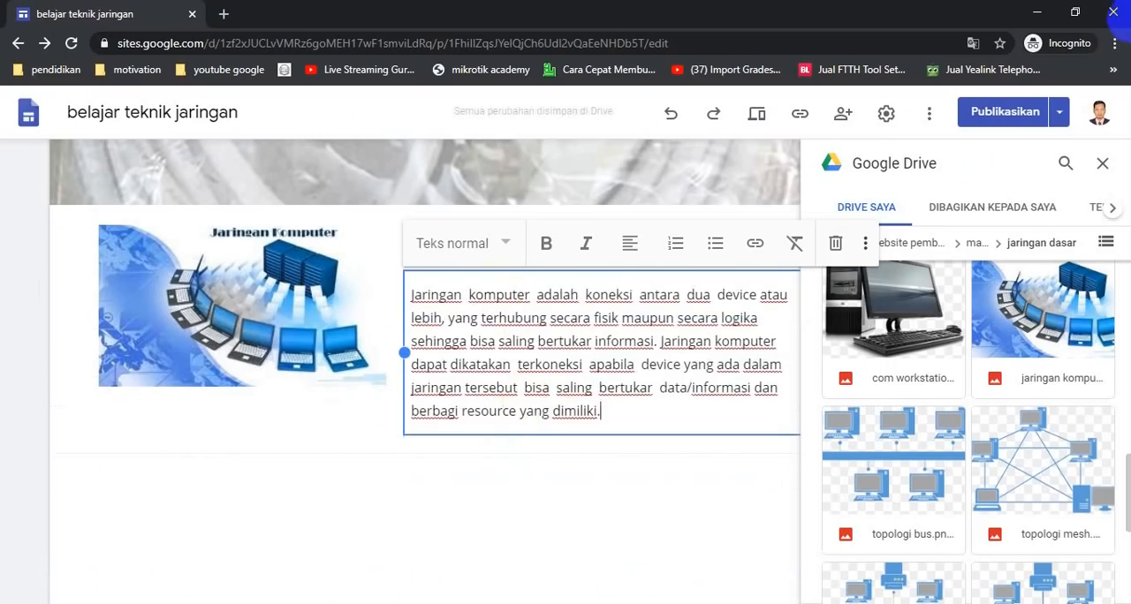
Close the Google Drive panel and apply the Judul style to the Jaringan Komputer heading
{"action": "left_click", "coordinate": [1105, 168]}
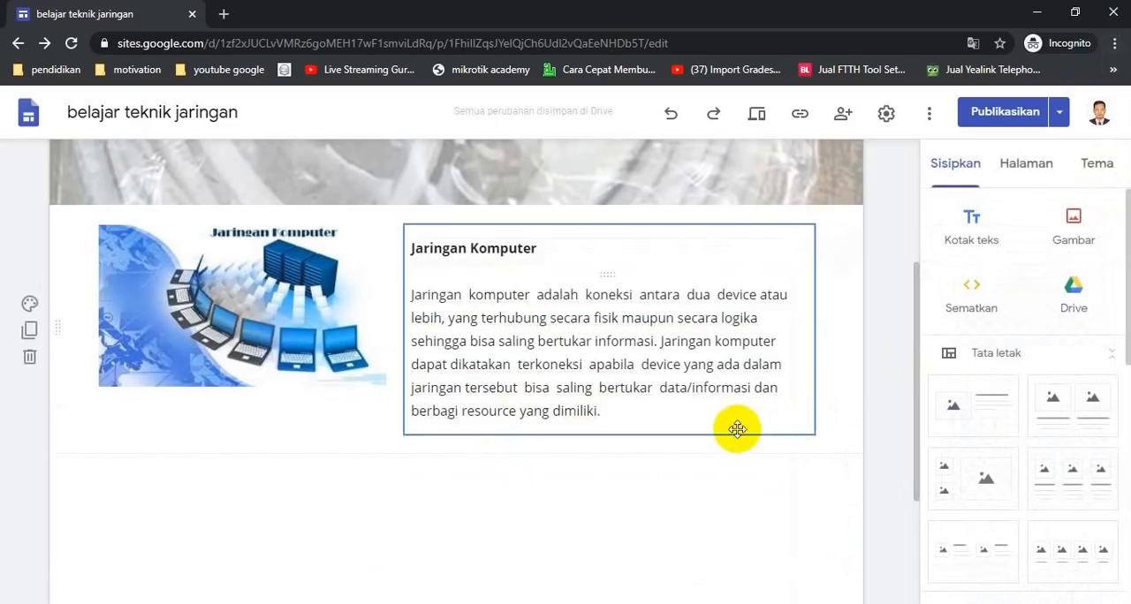
{"action": "left_click", "coordinate": [525, 247]}
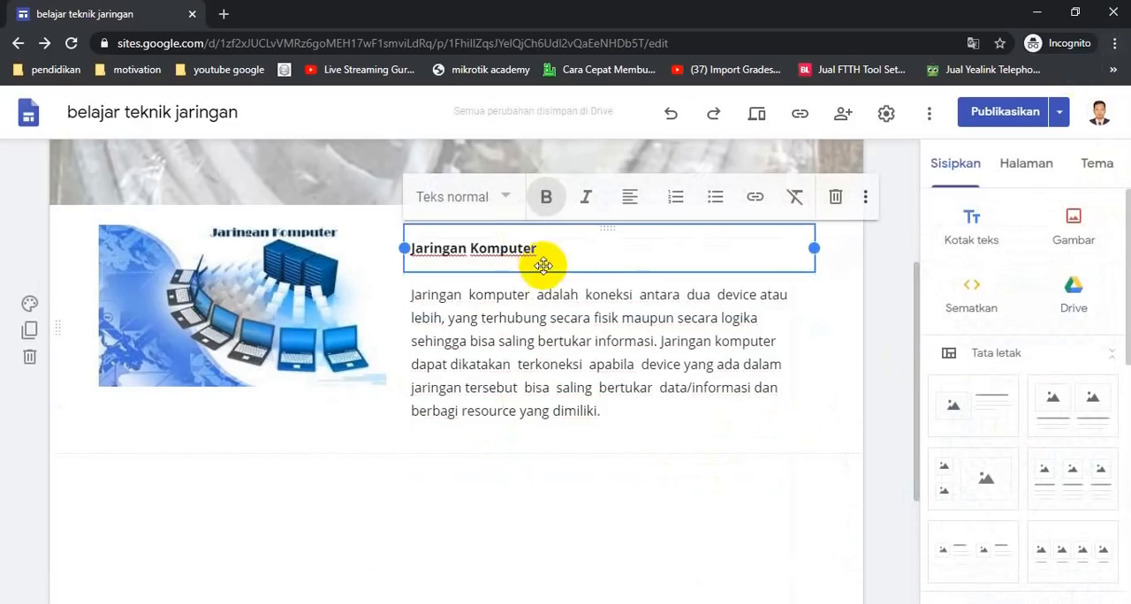
{"action": "left_click_drag", "start_coordinate": [541, 250], "coordinate": [399, 228]}
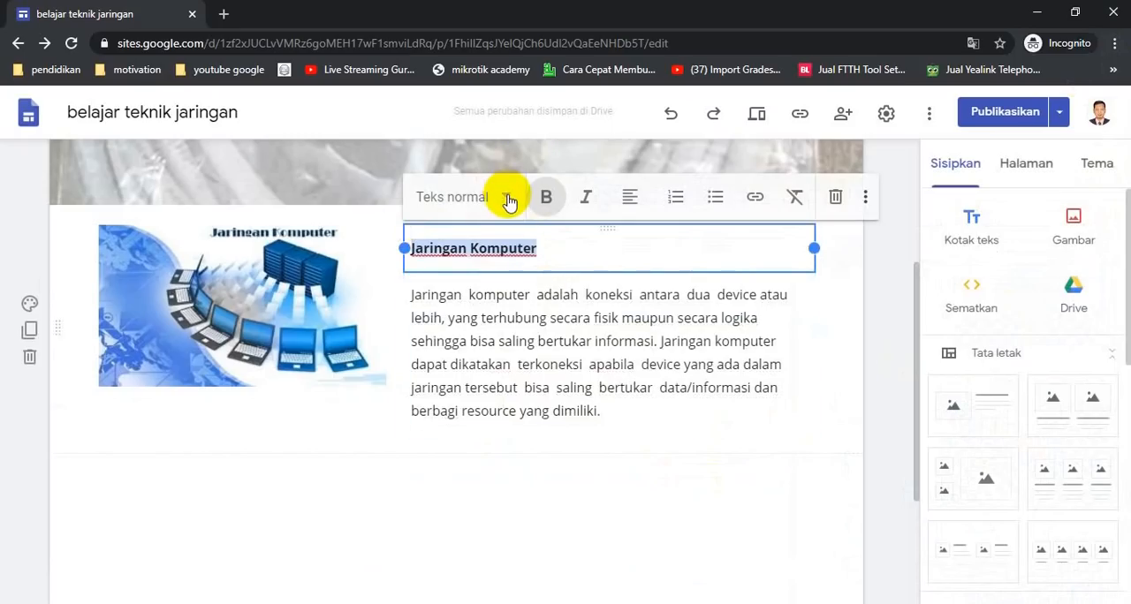
{"action": "left_click", "coordinate": [508, 198]}
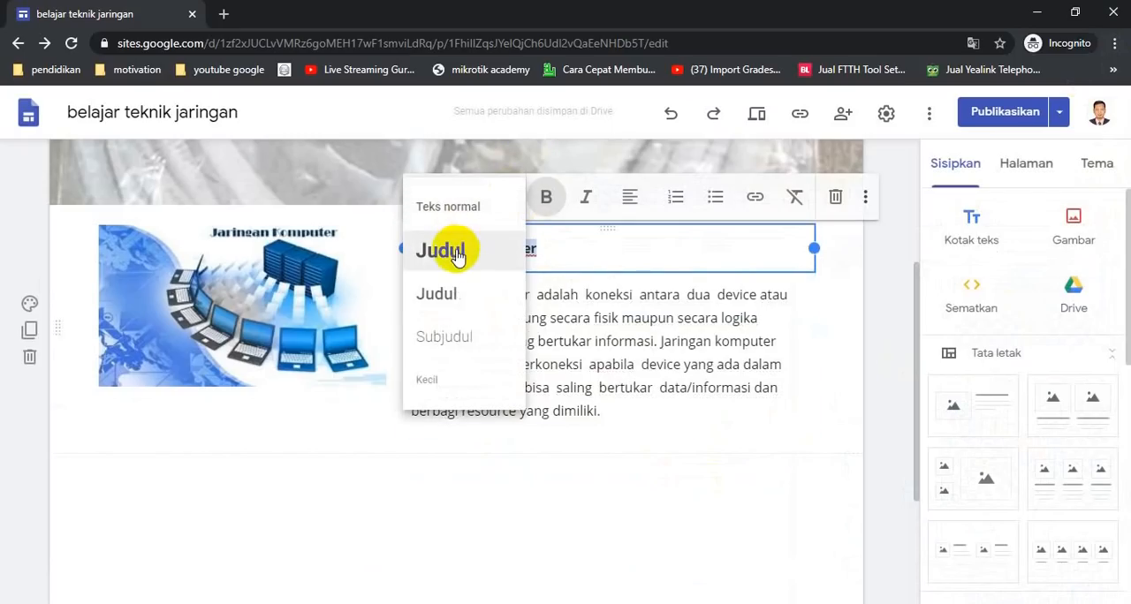
{"action": "left_click", "coordinate": [461, 303]}
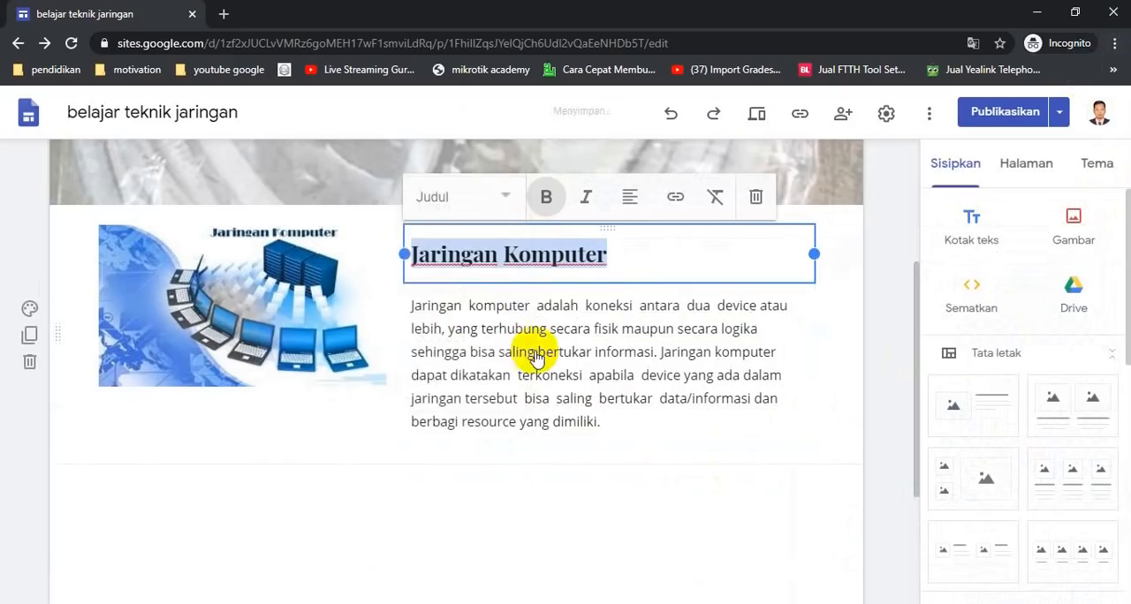
Italicize the word device in the definition paragraph
{"action": "left_click", "coordinate": [583, 375]}
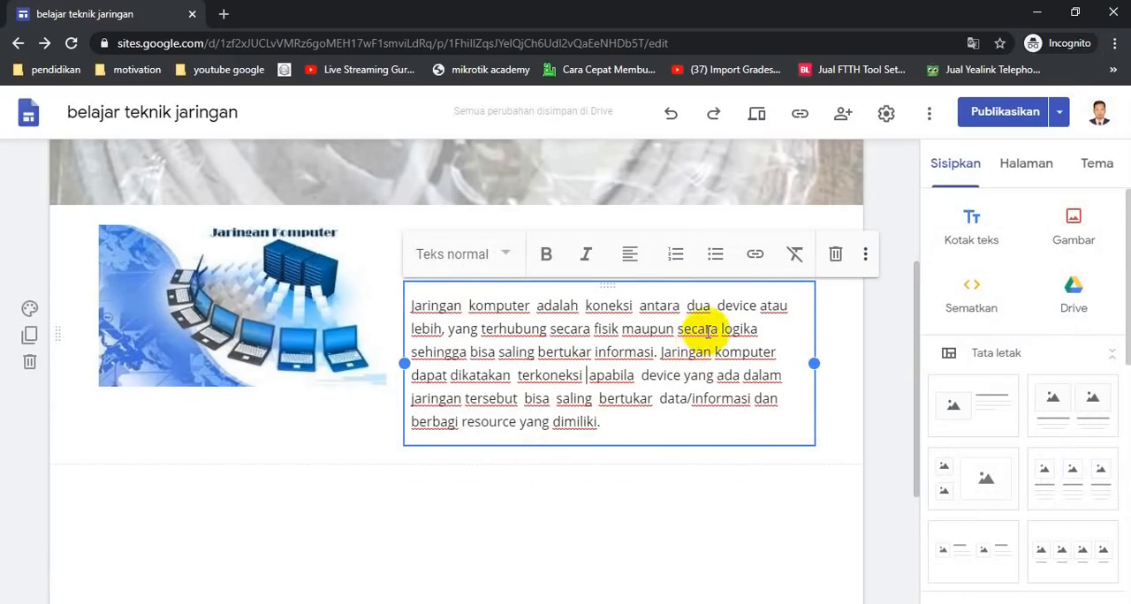
{"action": "left_click_drag", "start_coordinate": [719, 305], "coordinate": [756, 305]}
{"action": "left_click", "coordinate": [586, 254]}
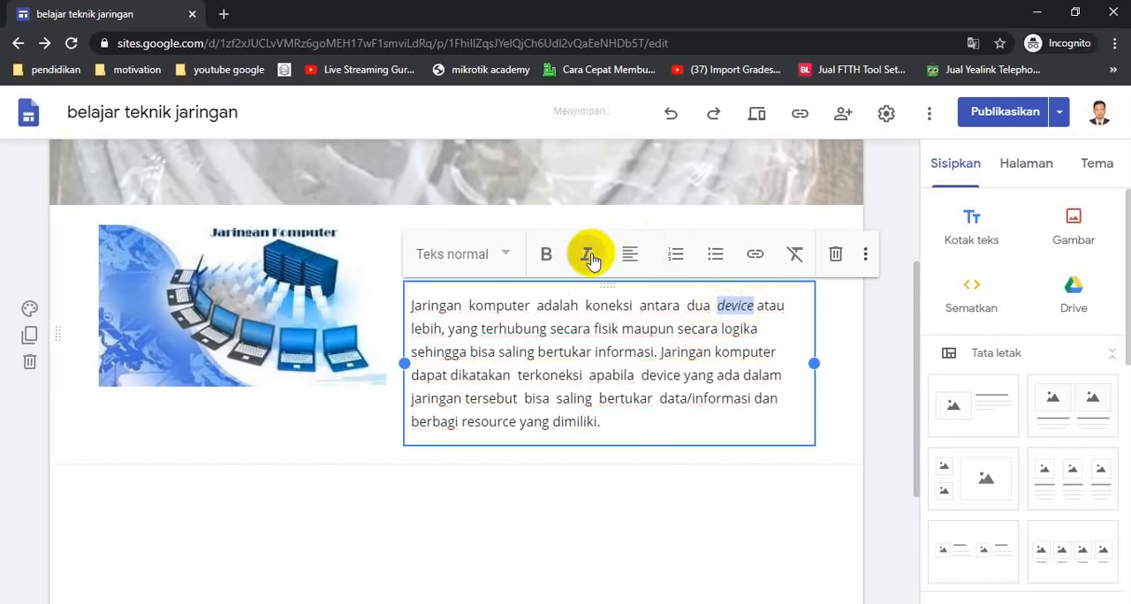
Enlarge the Jaringan Komputer image by extending its bottom corner downward to match the text height
{"action": "left_click", "coordinate": [570, 491]}
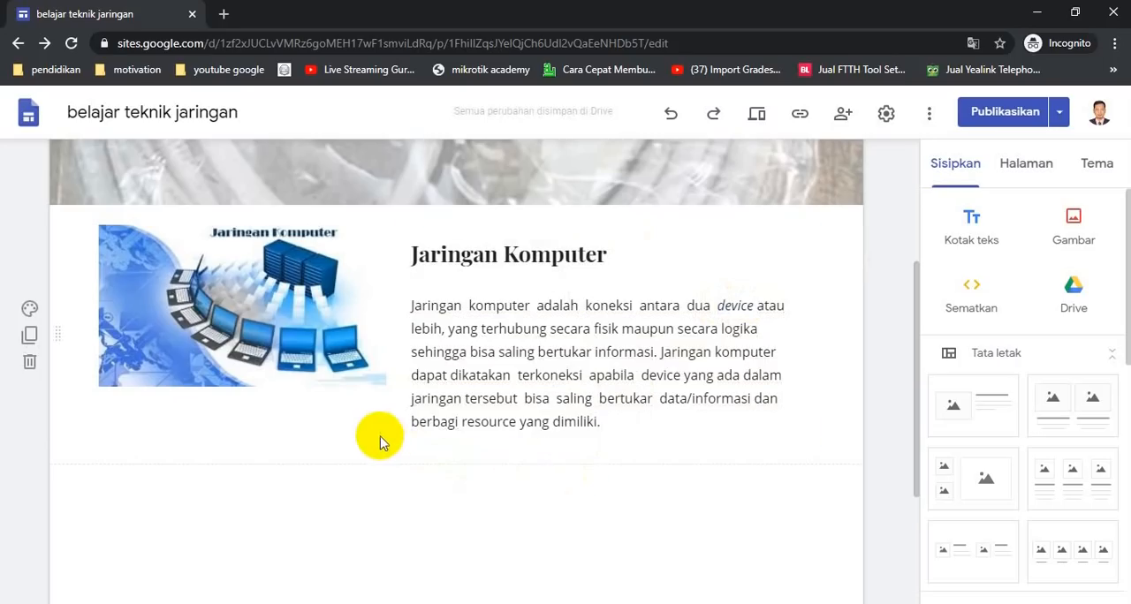
{"action": "left_click", "coordinate": [369, 346]}
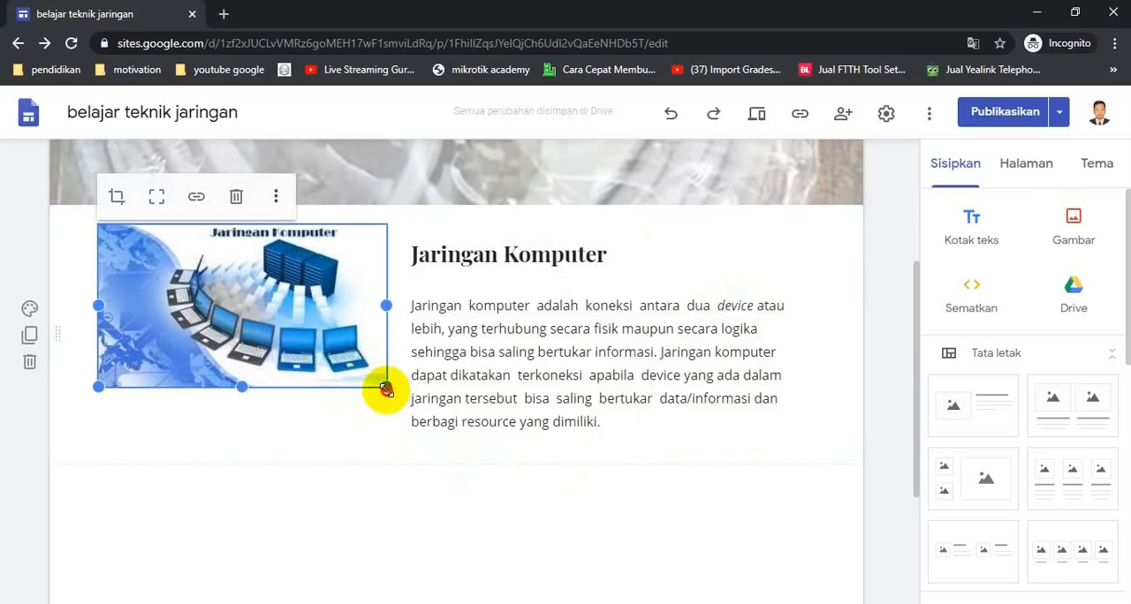
{"action": "left_click_drag", "start_coordinate": [389, 394], "coordinate": [383, 434]}
{"action": "left_click", "coordinate": [527, 492]}
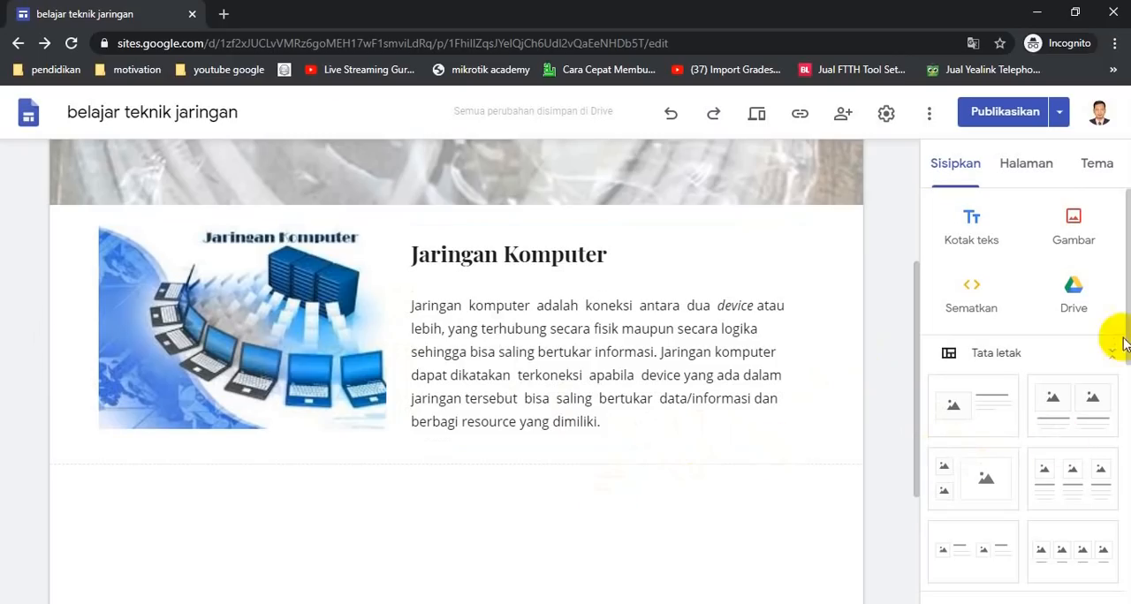
Insert a collapsible text block below the image-and-text section
{"action": "left_click", "coordinate": [1112, 603]}
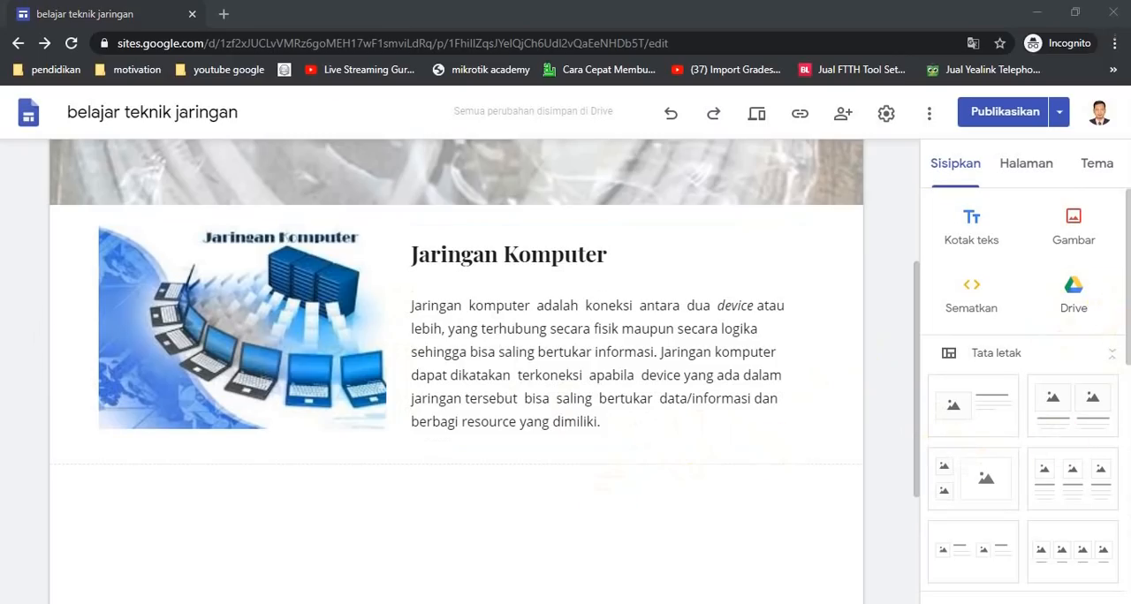
{"action": "scroll", "coordinate": [1051, 451], "scroll_direction": "down", "scroll_amount": 4}
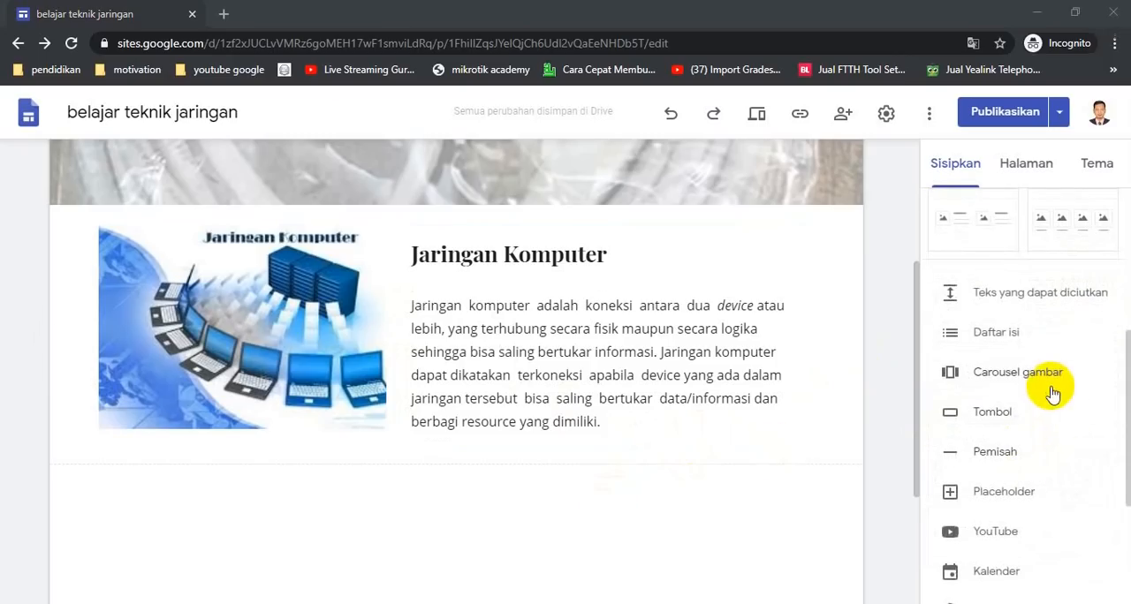
{"action": "left_click", "coordinate": [636, 510]}
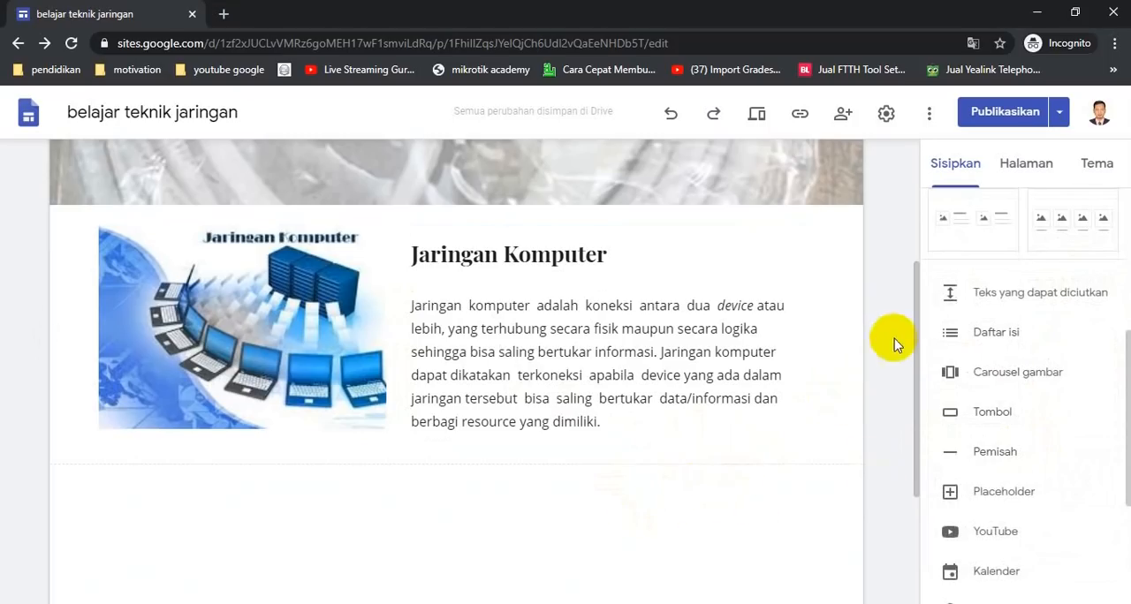
{"action": "scroll", "coordinate": [893, 338], "scroll_direction": "down", "scroll_amount": 2}
{"action": "left_click", "coordinate": [1025, 299]}
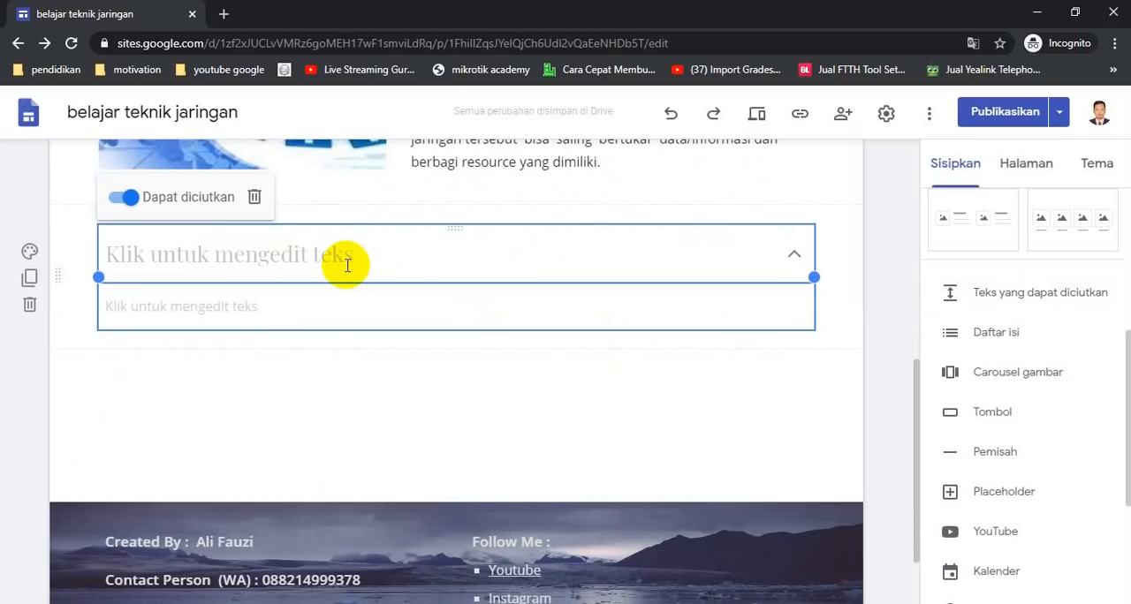
Copy the SEJARAH JARINGAN KOMPUTER title from the Word document and paste it as the collapsible block's heading
{"action": "key", "text": "alt+Tab"}
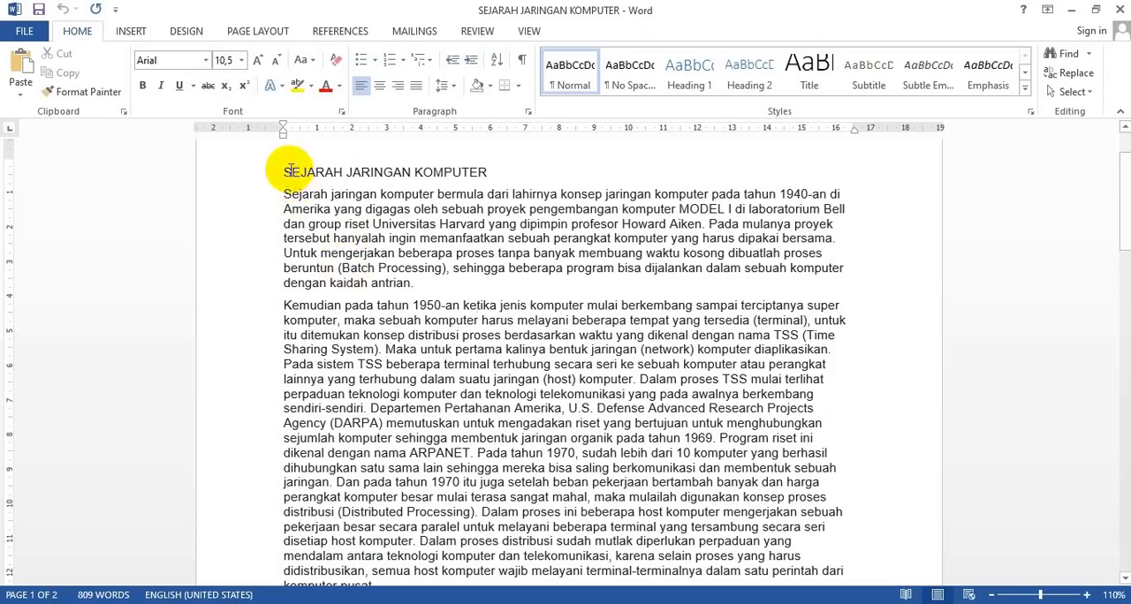
{"action": "left_click_drag", "start_coordinate": [286, 171], "coordinate": [479, 173]}
{"action": "key", "text": "ctrl+c"}
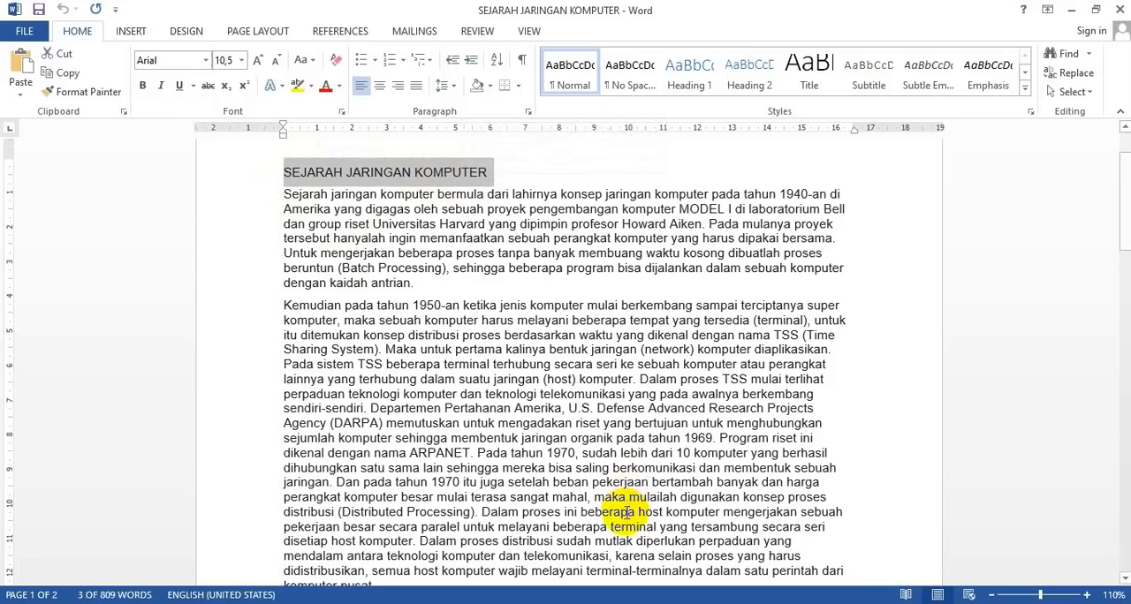
{"action": "key", "text": "alt+Tab"}
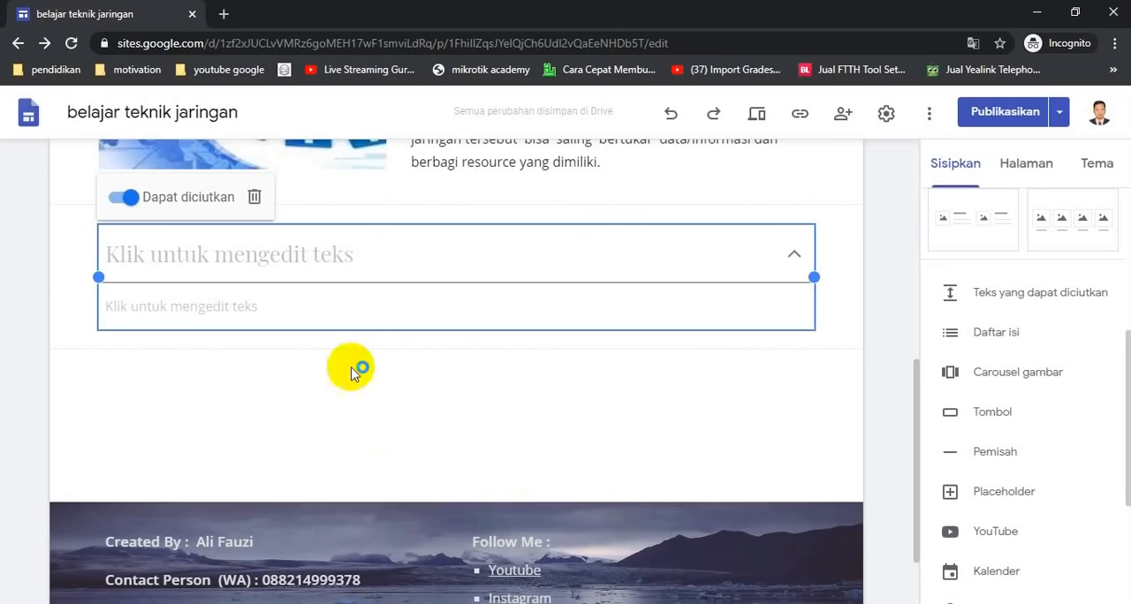
{"action": "left_click", "coordinate": [371, 266]}
{"action": "key", "text": "ctrl+v"}
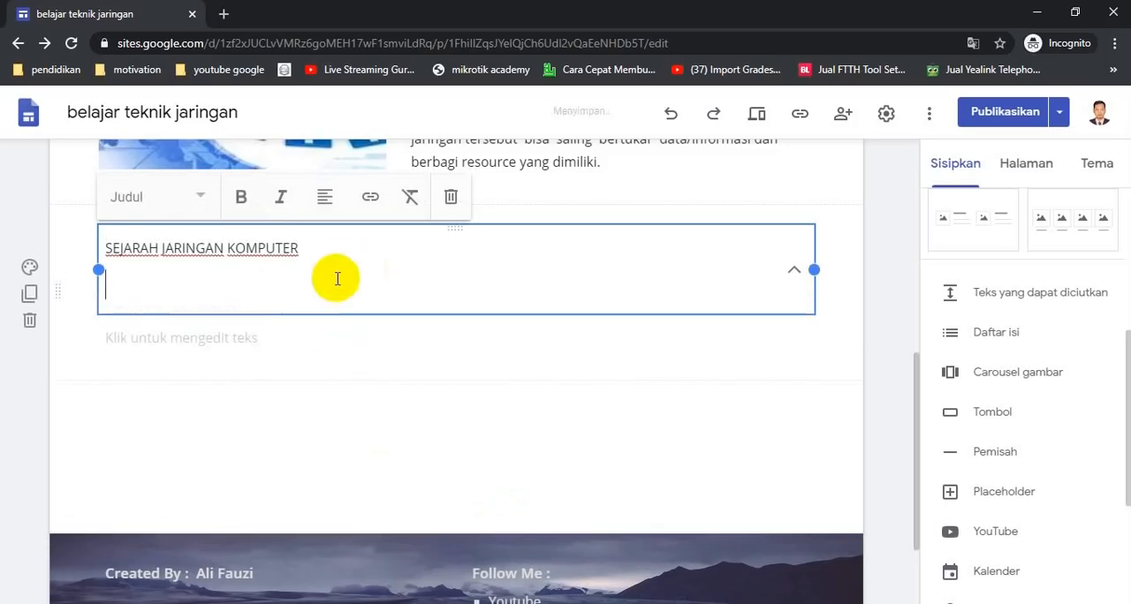
{"action": "key", "text": "BackSpace"}
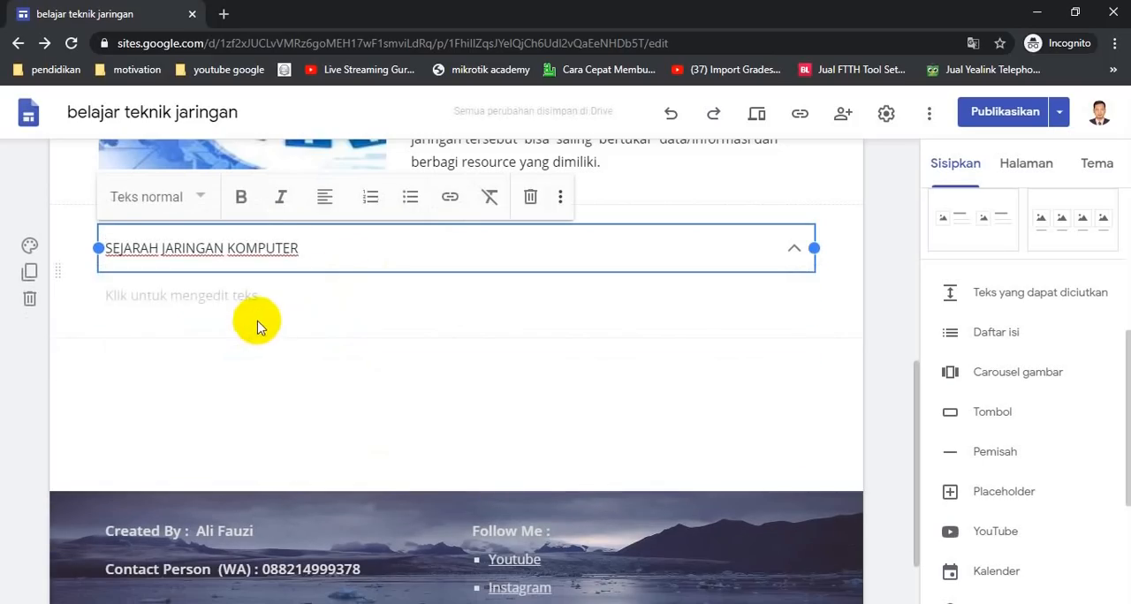
Copy the first two history paragraphs from the Word document and paste them into the collapsible block's body text
{"action": "left_click", "coordinate": [246, 296]}
{"action": "key", "text": "alt+Tab"}
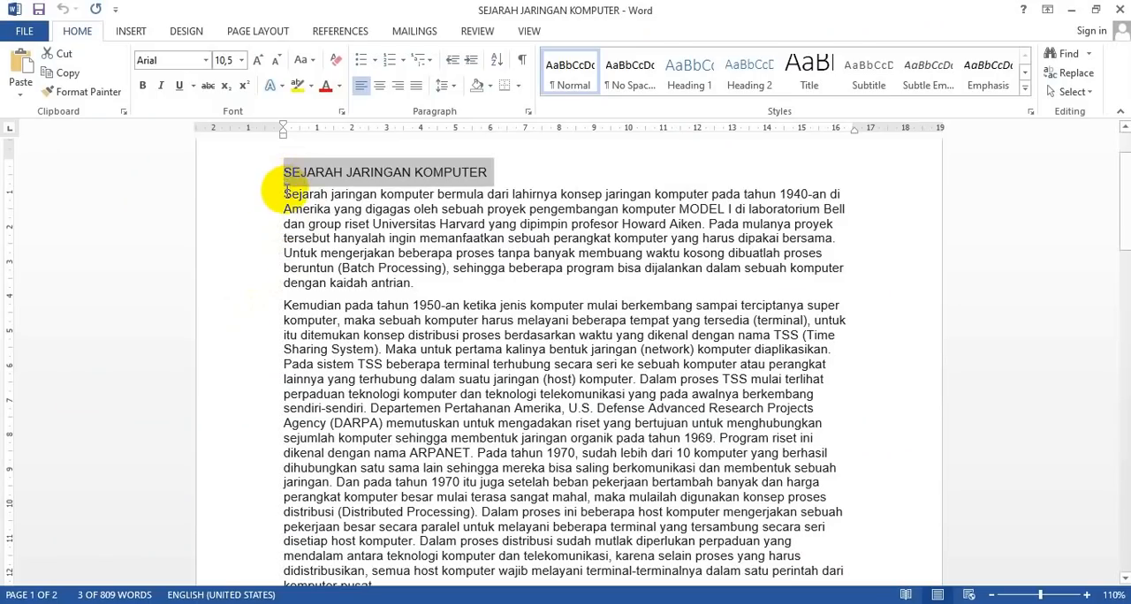
{"action": "left_click_drag", "start_coordinate": [284, 194], "coordinate": [397, 502]}
{"action": "key", "text": "ctrl+c"}
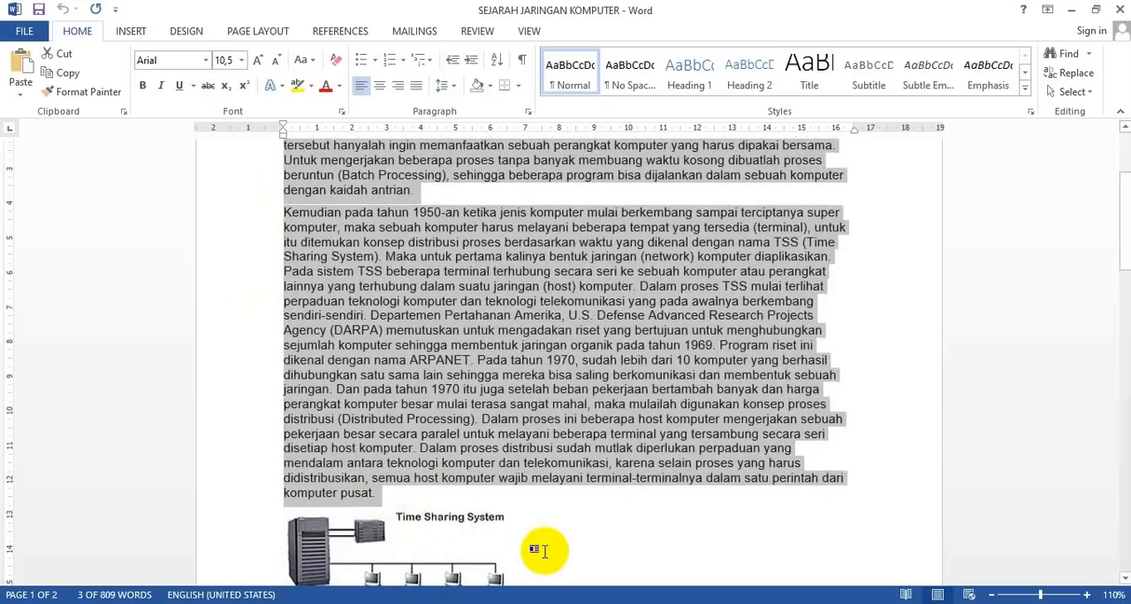
{"action": "key", "text": "alt+Tab"}
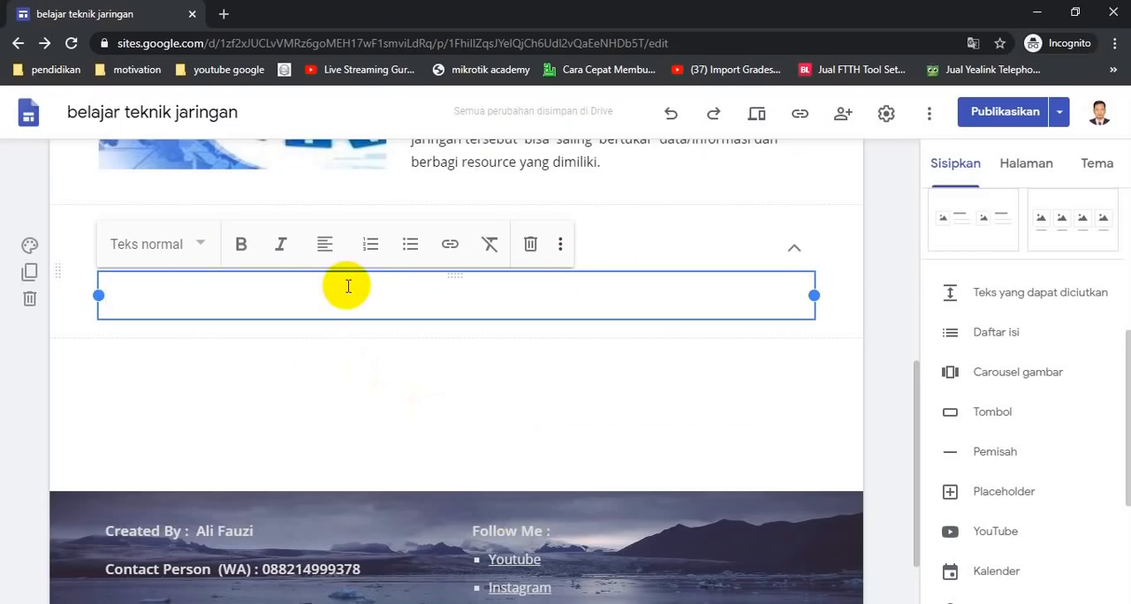
{"action": "key", "text": "ctrl+v"}
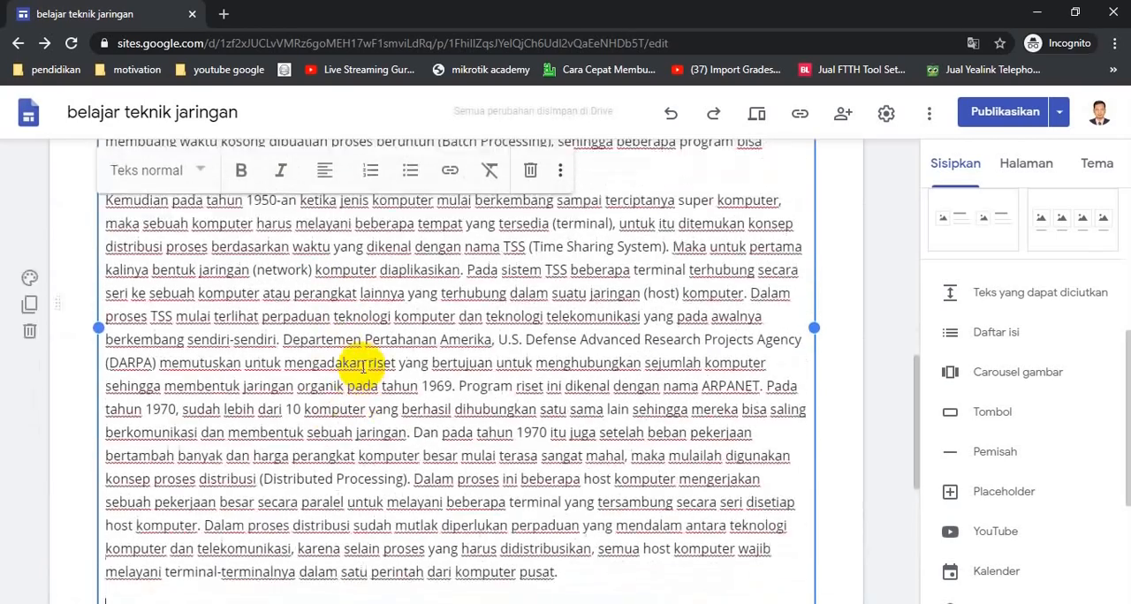
{"action": "scroll", "coordinate": [362, 366], "scroll_direction": "up", "scroll_amount": 4}
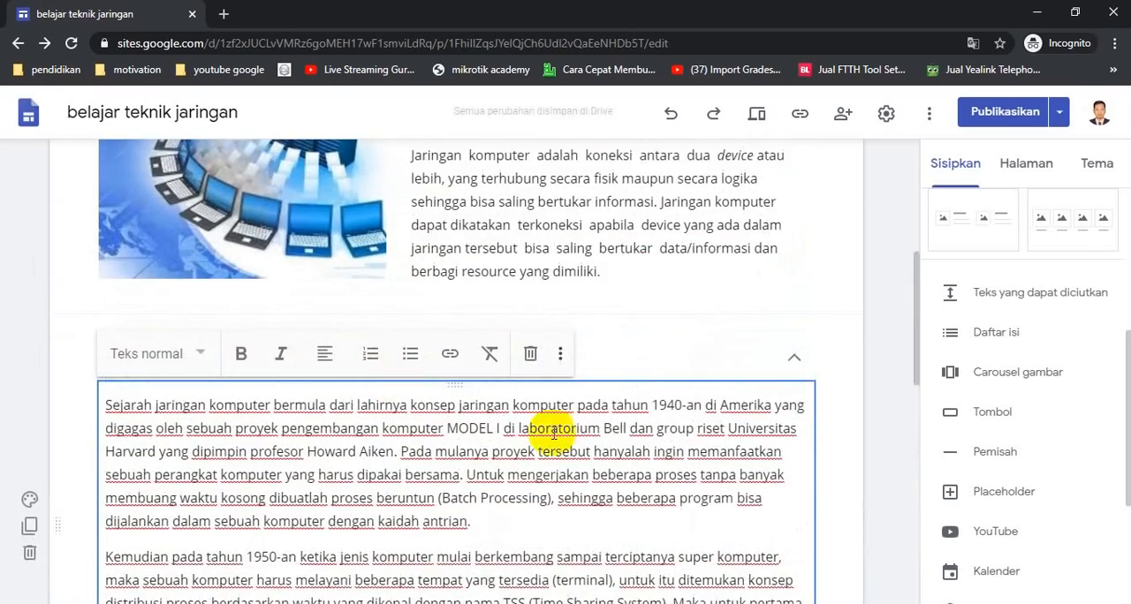
{"action": "scroll", "coordinate": [689, 433], "scroll_direction": "up", "scroll_amount": 1}
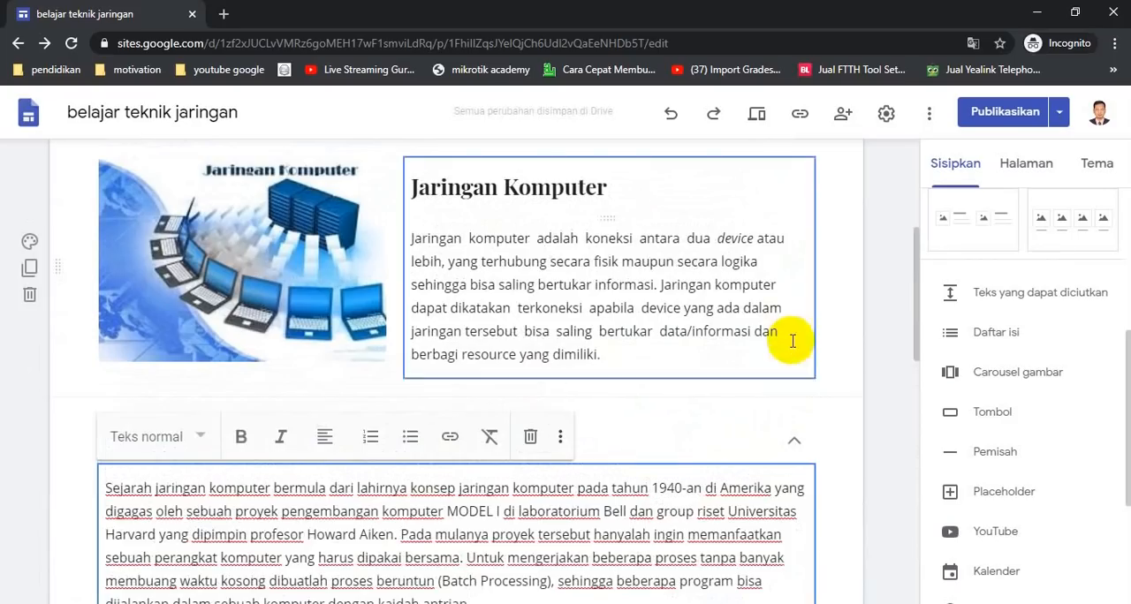
Test collapsing and expanding the SEJARAH JARINGAN KOMPUTER section in the editor
{"action": "left_click", "coordinate": [794, 439]}
{"action": "scroll", "coordinate": [545, 459], "scroll_direction": "down", "scroll_amount": 3}
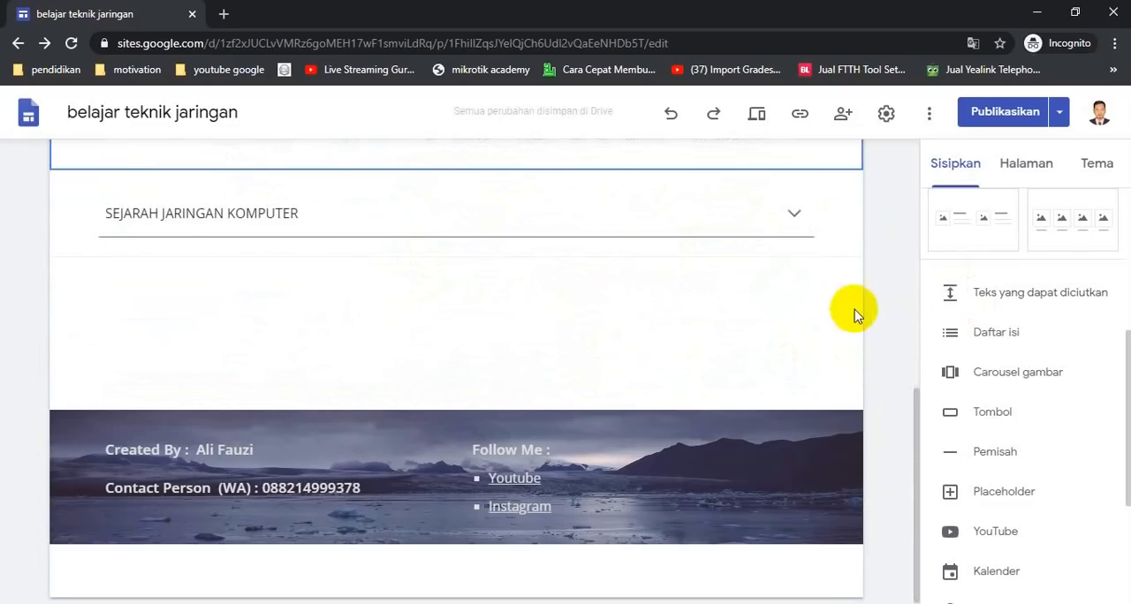
{"action": "left_click", "coordinate": [792, 217]}
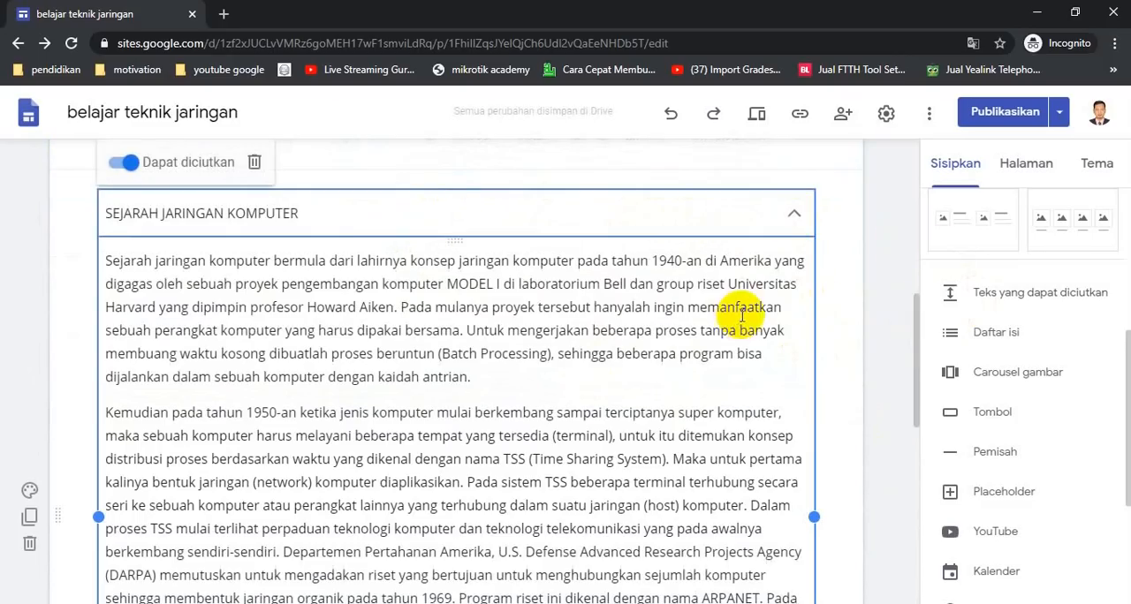
{"action": "left_click", "coordinate": [793, 214]}
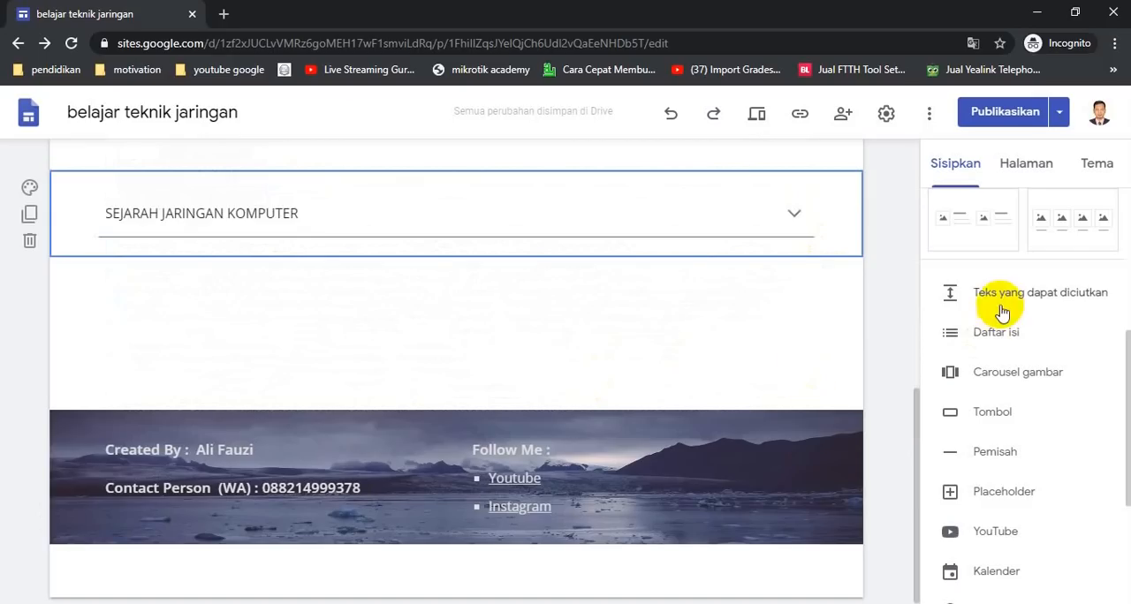
{"action": "scroll", "coordinate": [790, 323], "scroll_direction": "up", "scroll_amount": 5}
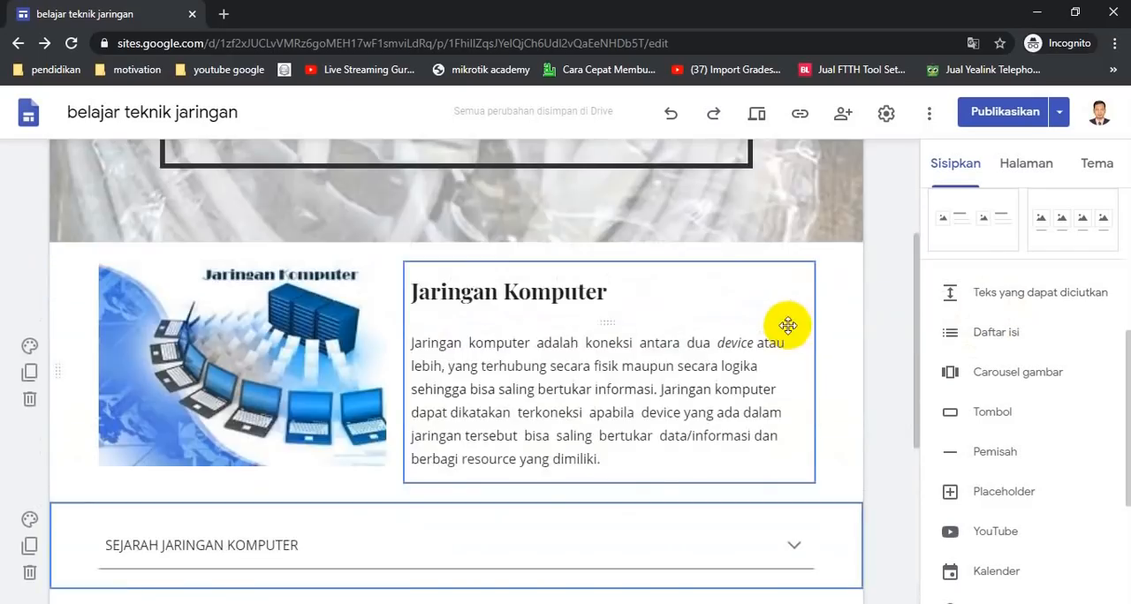
{"action": "scroll", "coordinate": [790, 334], "scroll_direction": "down", "scroll_amount": 3}
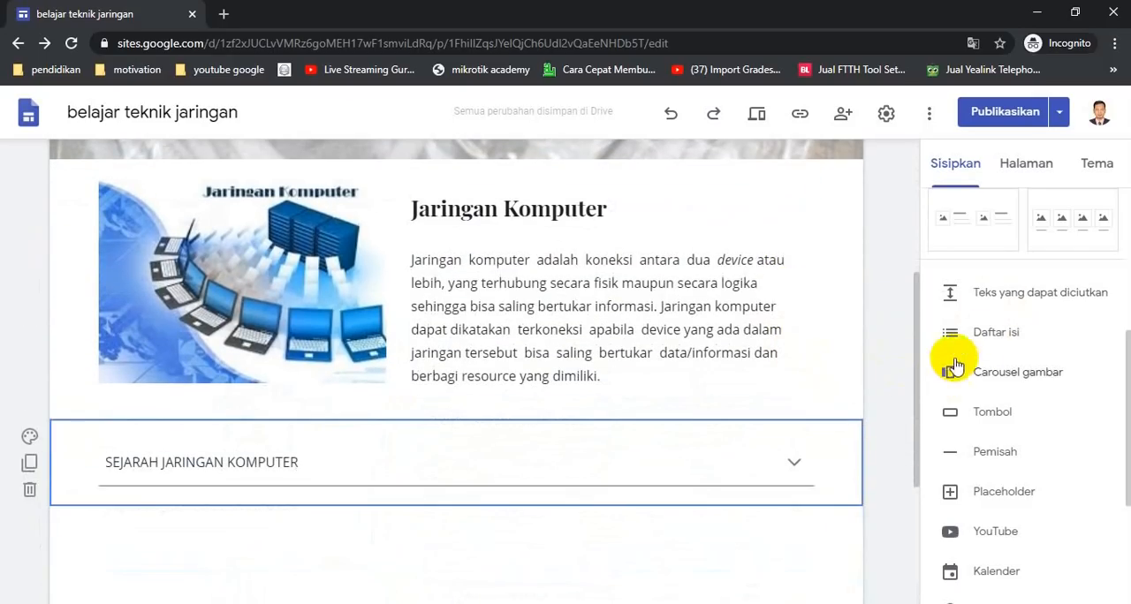
{"action": "left_click", "coordinate": [981, 334]}
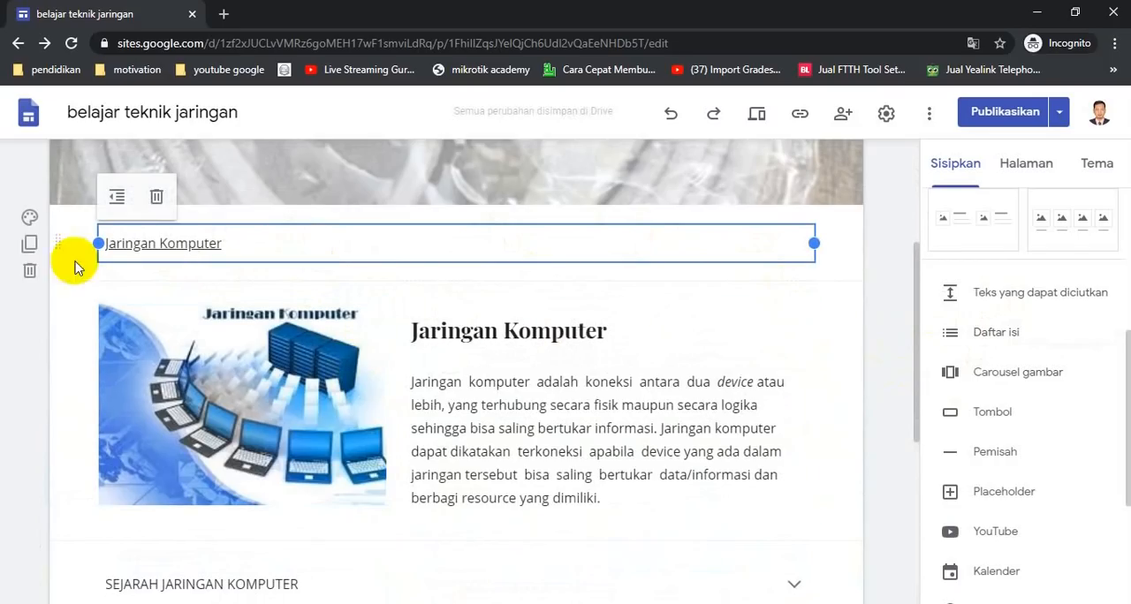
{"action": "left_click", "coordinate": [29, 274]}
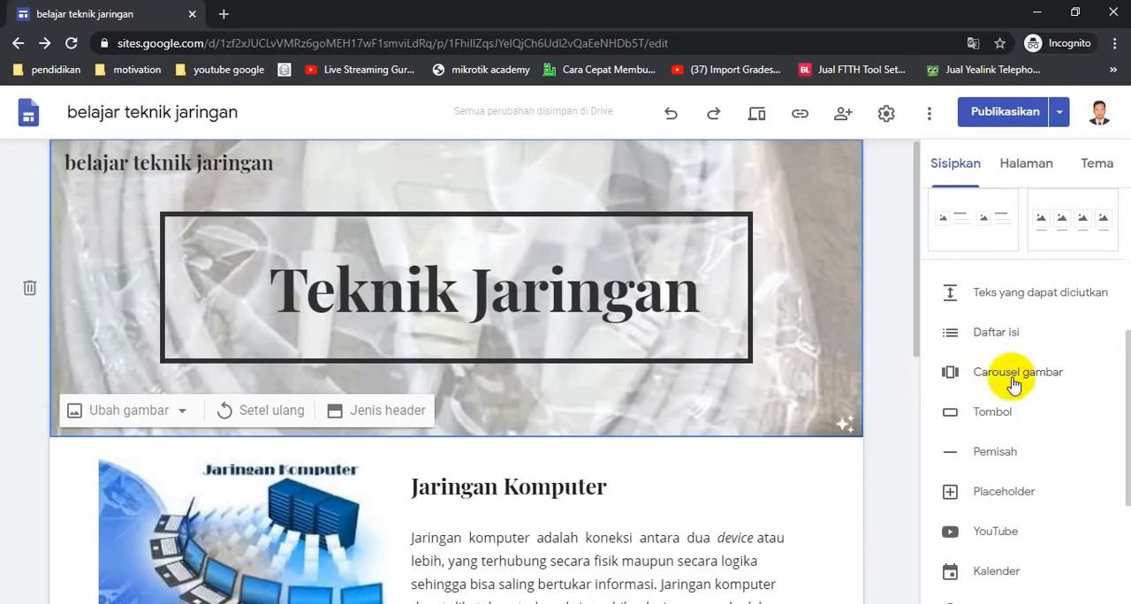
Insert an image carousel below the history section and browse Drive to website pembelajaran > materi > jaringan dasar
{"action": "scroll", "coordinate": [918, 407], "scroll_direction": "down", "scroll_amount": 4}
{"action": "scroll", "coordinate": [923, 412], "scroll_direction": "down", "scroll_amount": 2}
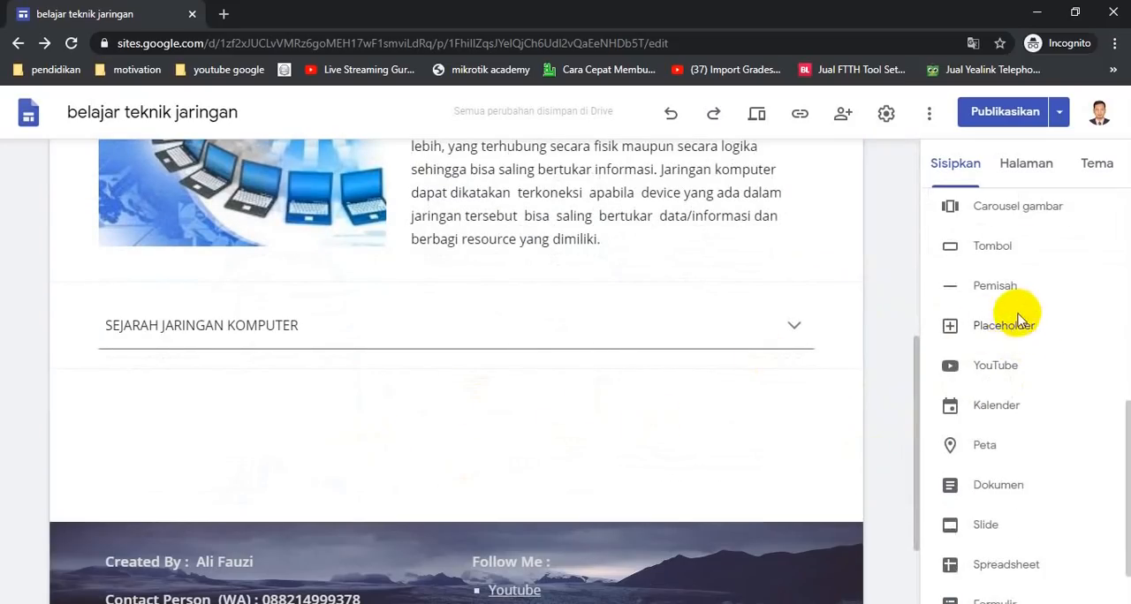
{"action": "left_click", "coordinate": [999, 208]}
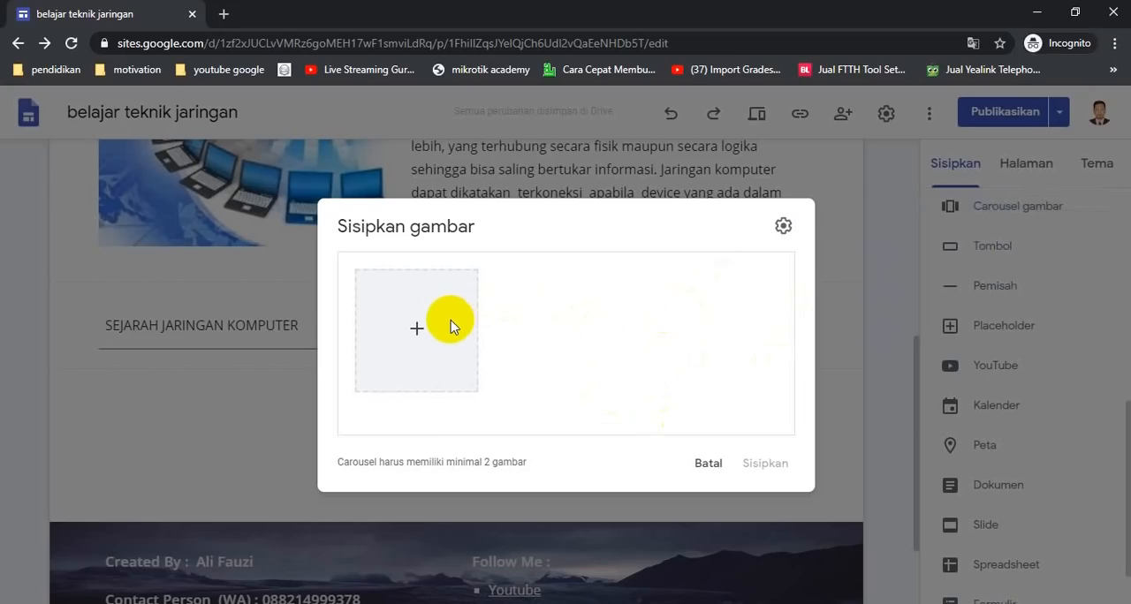
{"action": "left_click", "coordinate": [417, 346]}
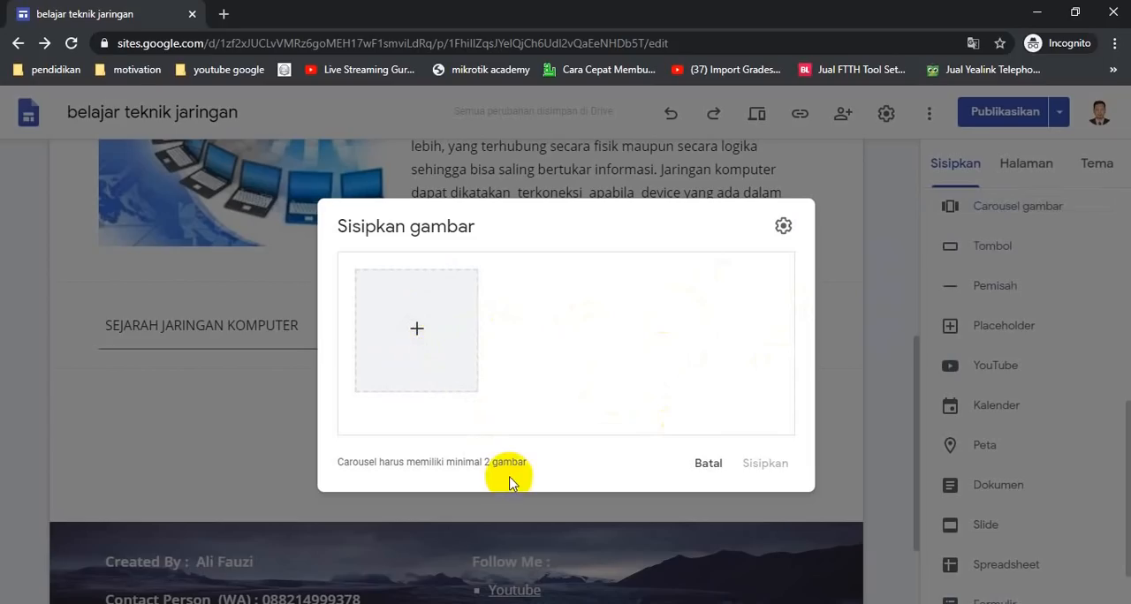
{"action": "left_click", "coordinate": [413, 334]}
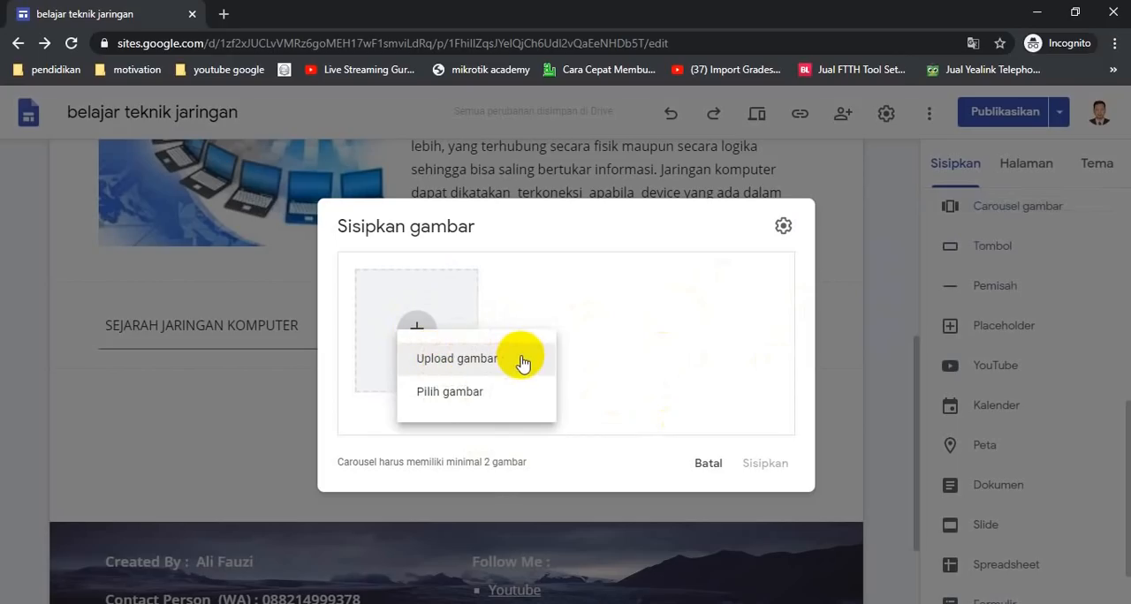
{"action": "left_click", "coordinate": [446, 400]}
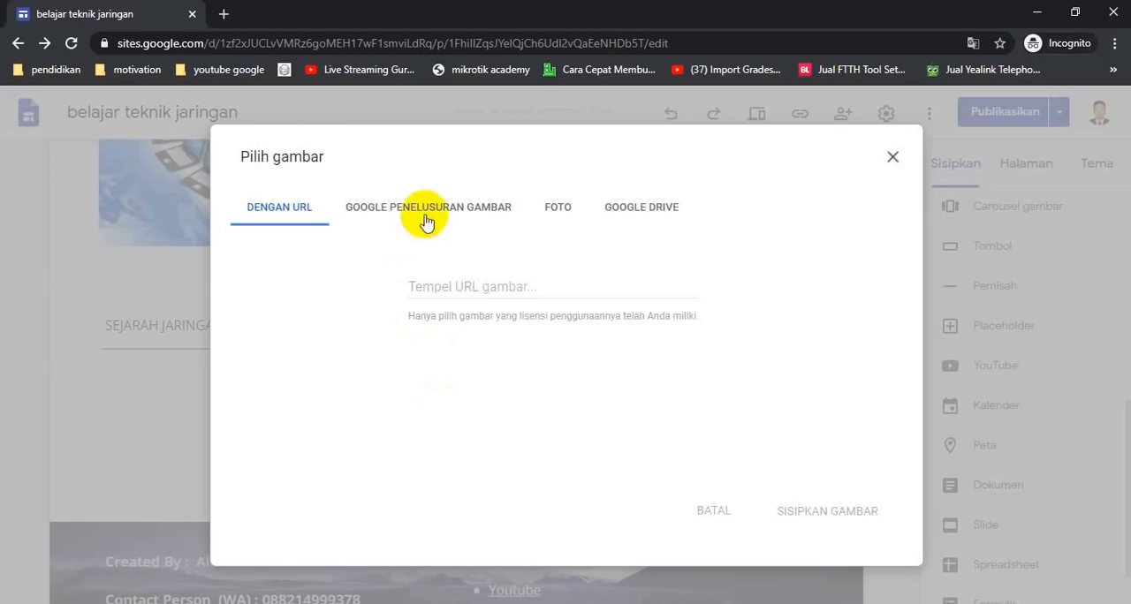
{"action": "left_click", "coordinate": [647, 210]}
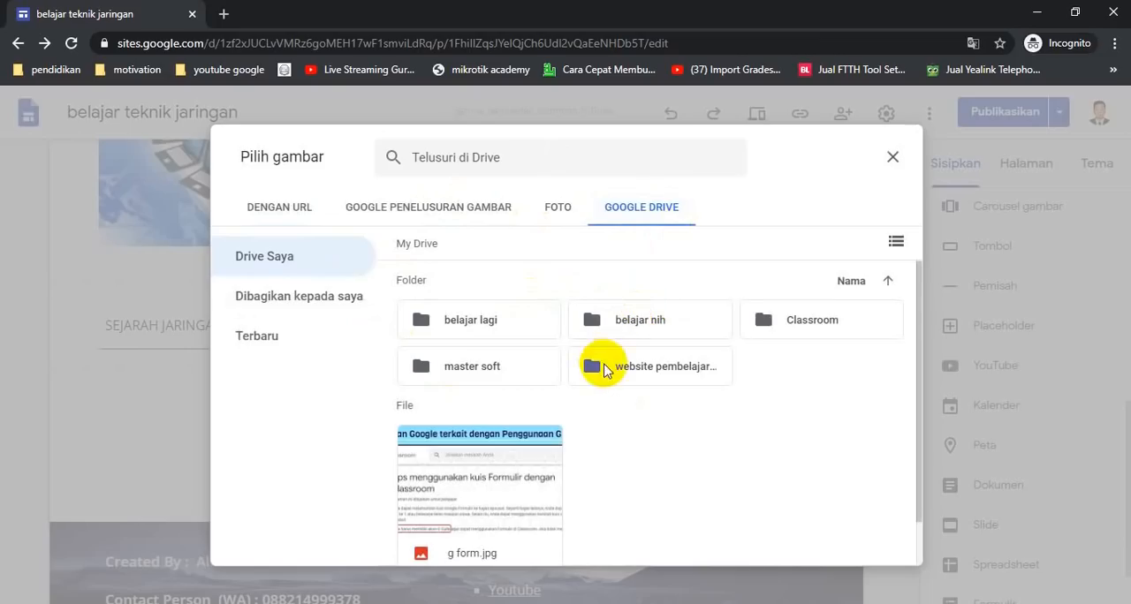
{"action": "double_click", "coordinate": [662, 373]}
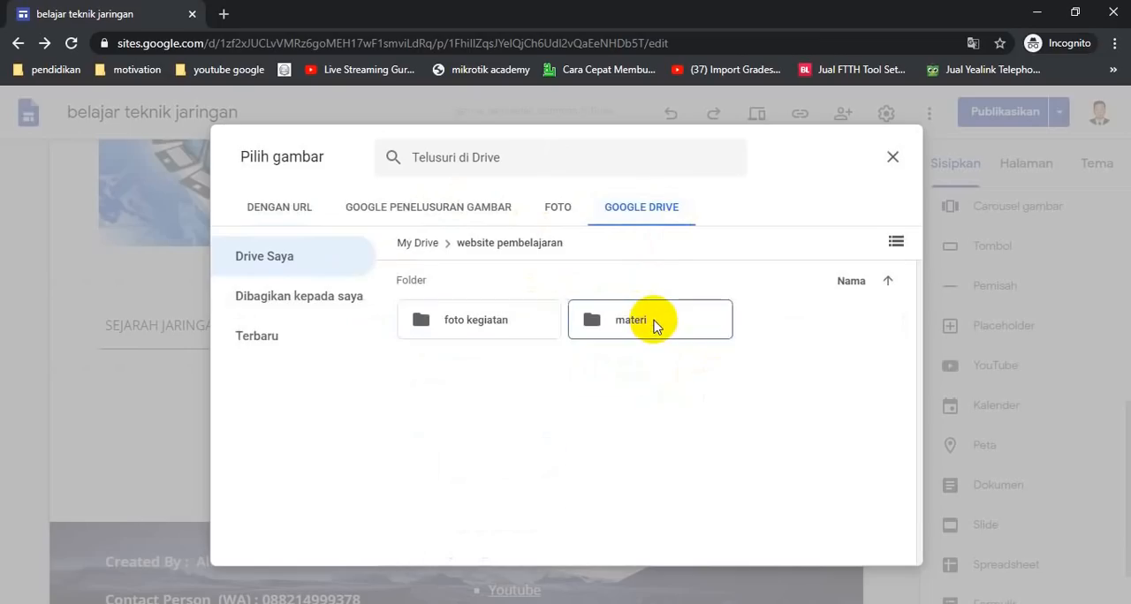
{"action": "double_click", "coordinate": [663, 328]}
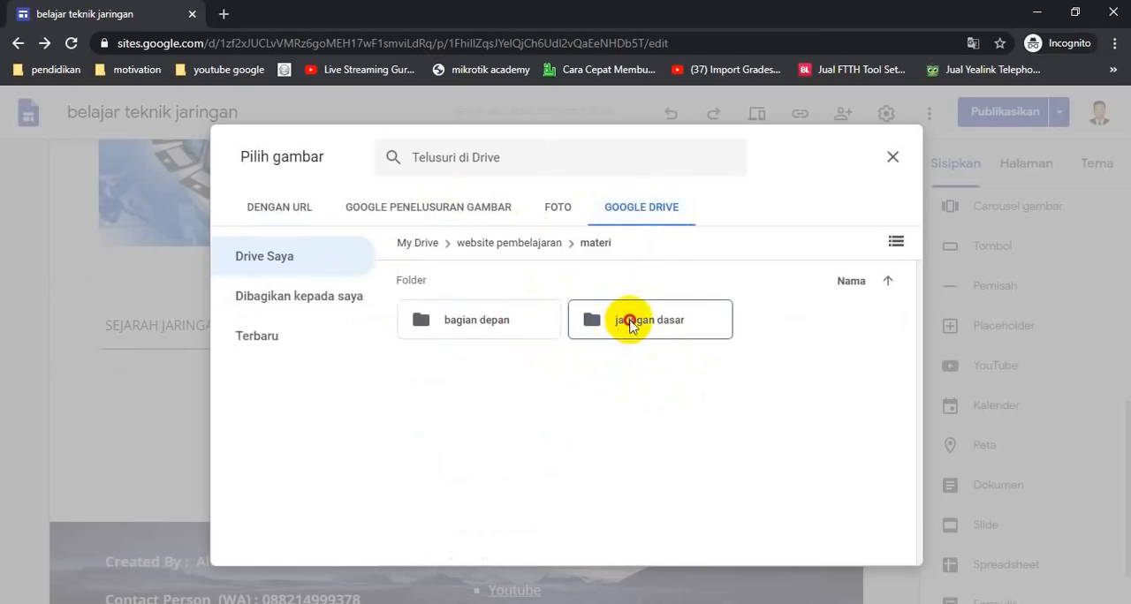
{"action": "double_click", "coordinate": [629, 323]}
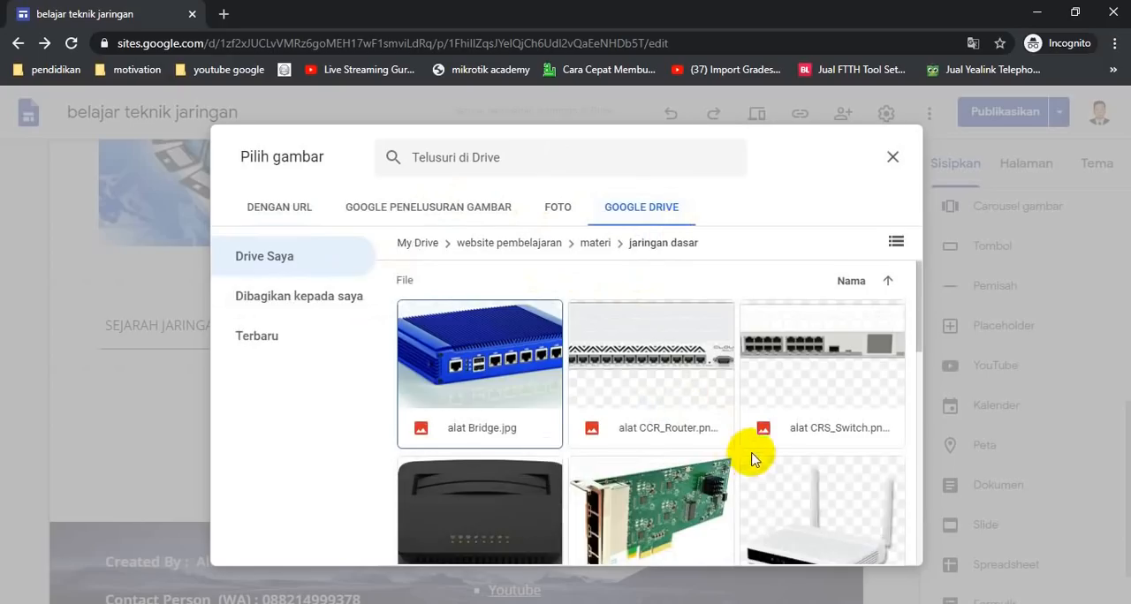
Select the bahan Coaxial_Kecil, bahan Fiber_kecil and bahan UTP.png images and insert them into the carousel
{"action": "scroll", "coordinate": [751, 458], "scroll_direction": "down", "scroll_amount": 3}
{"action": "scroll", "coordinate": [750, 450], "scroll_direction": "up", "scroll_amount": 3}
{"action": "scroll", "coordinate": [601, 411], "scroll_direction": "down", "scroll_amount": 3}
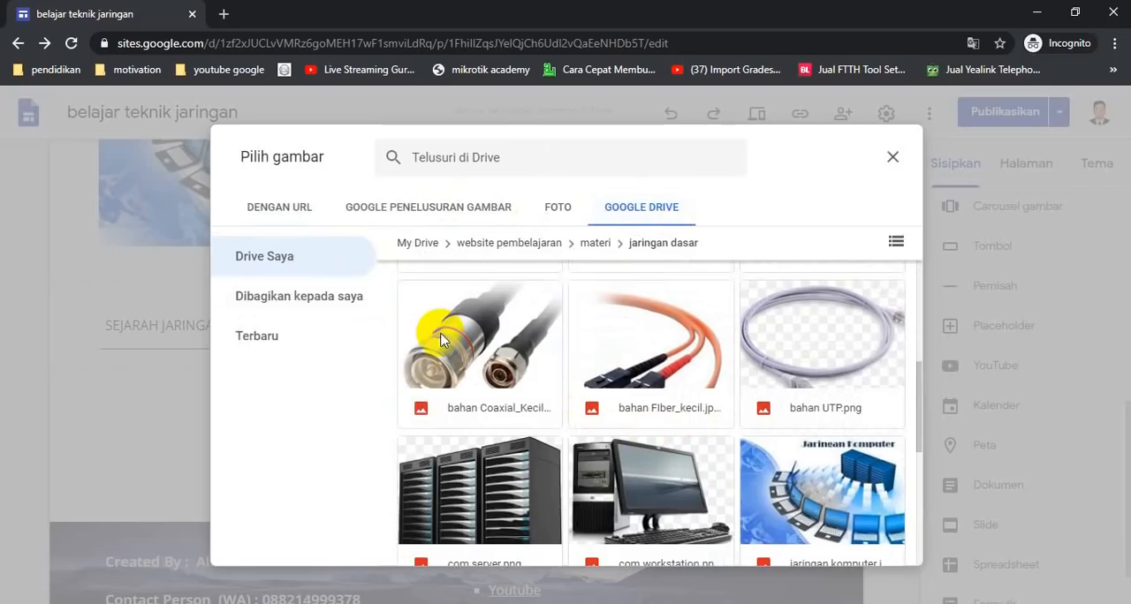
{"action": "left_click", "coordinate": [493, 348]}
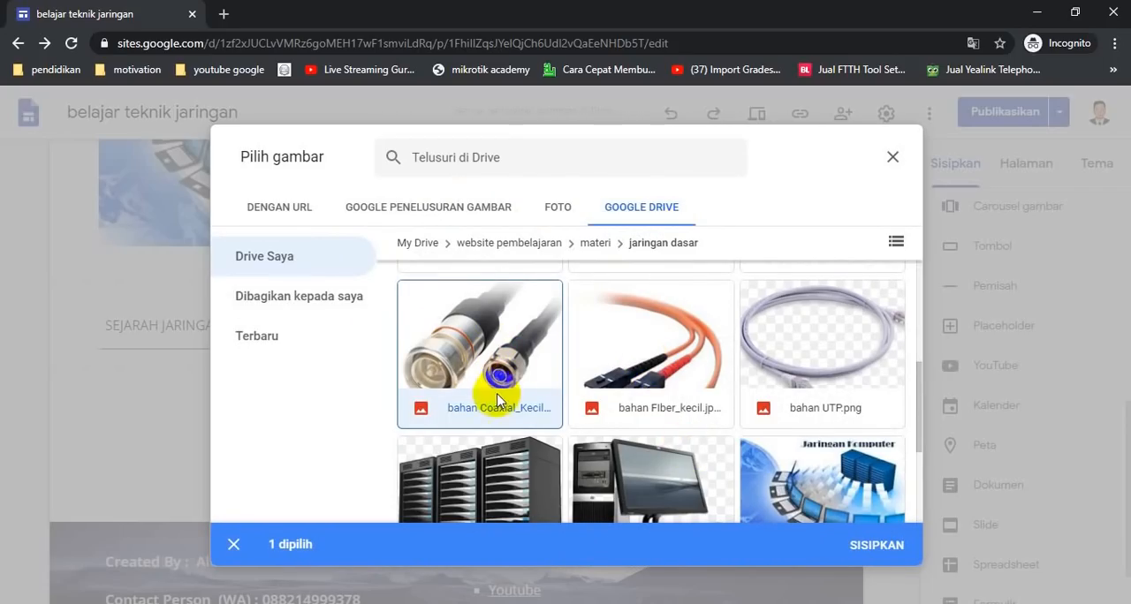
{"action": "left_click", "coordinate": [655, 368]}
{"action": "left_click", "coordinate": [833, 343]}
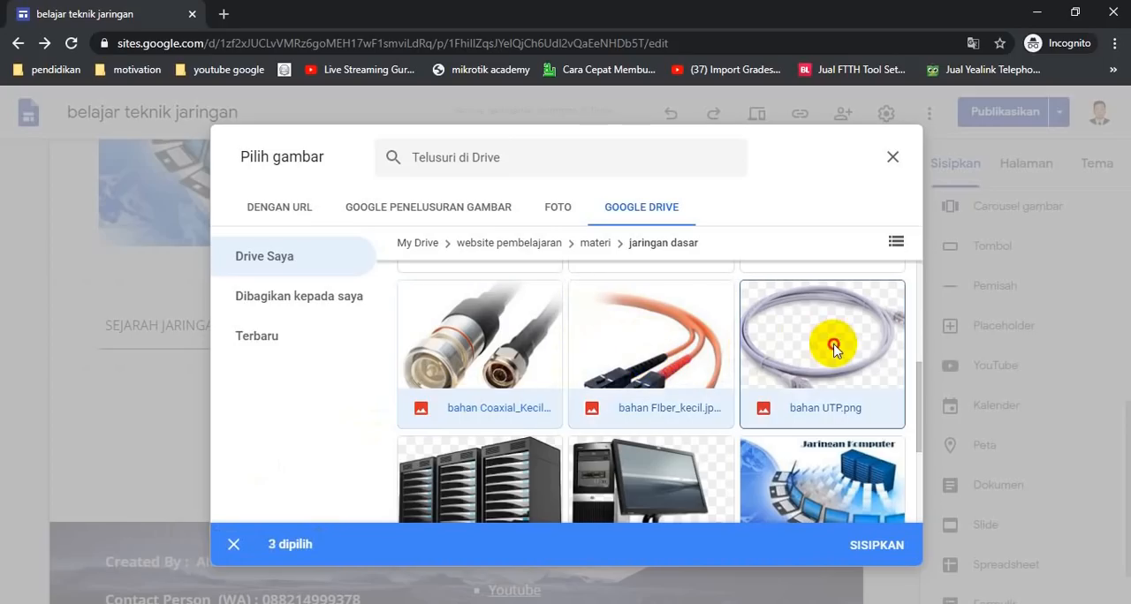
{"action": "left_click", "coordinate": [877, 548]}
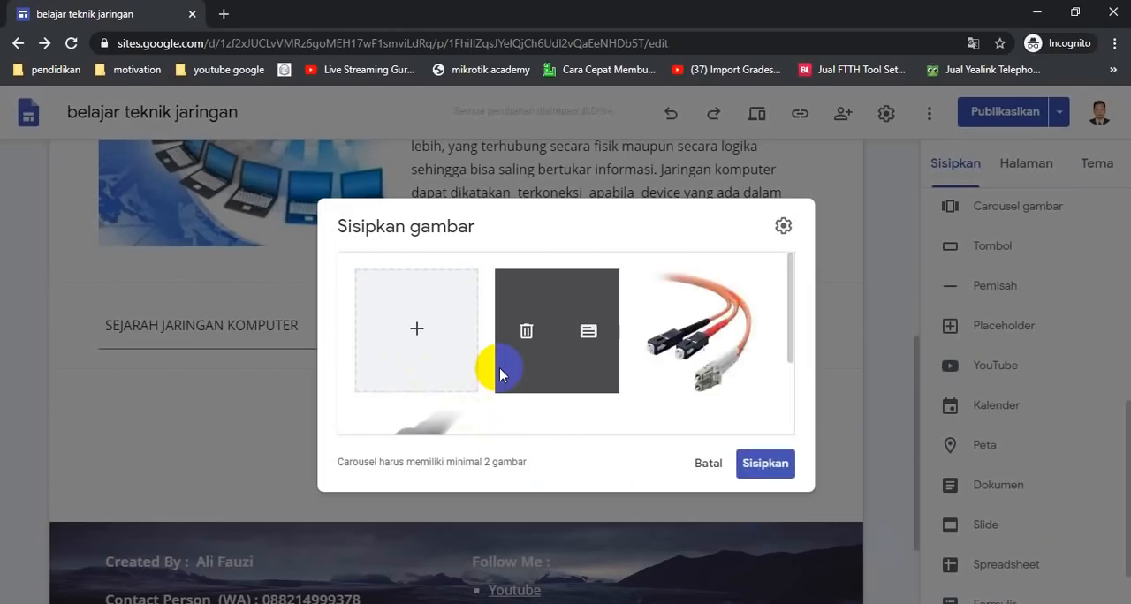
{"action": "left_click", "coordinate": [766, 465]}
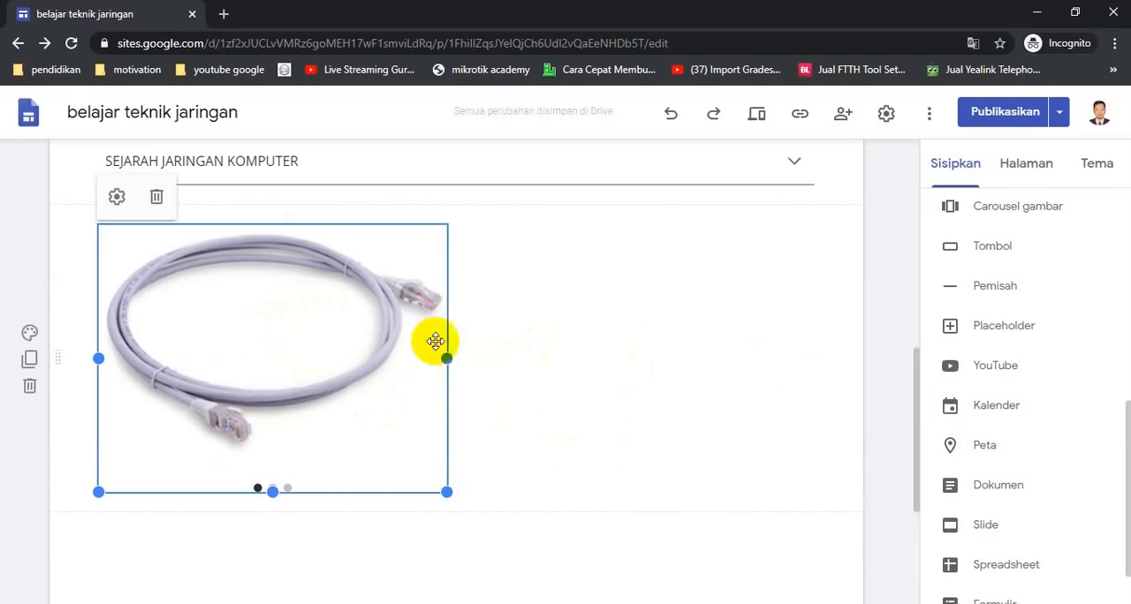
Open the site preview and scroll through the homepage
{"action": "left_click", "coordinate": [618, 400]}
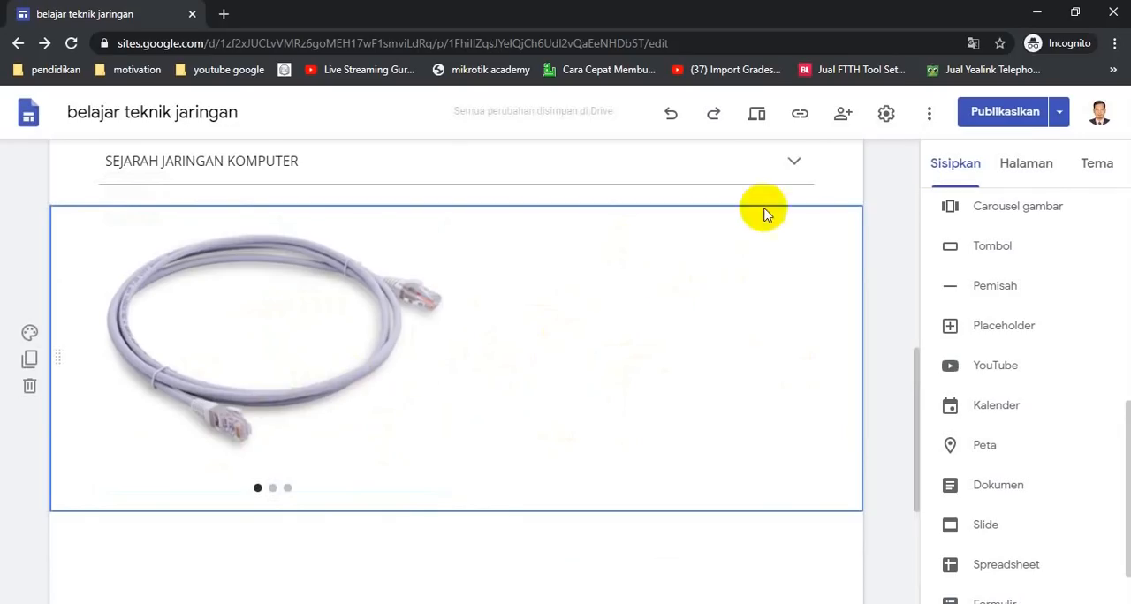
{"action": "left_click", "coordinate": [757, 120]}
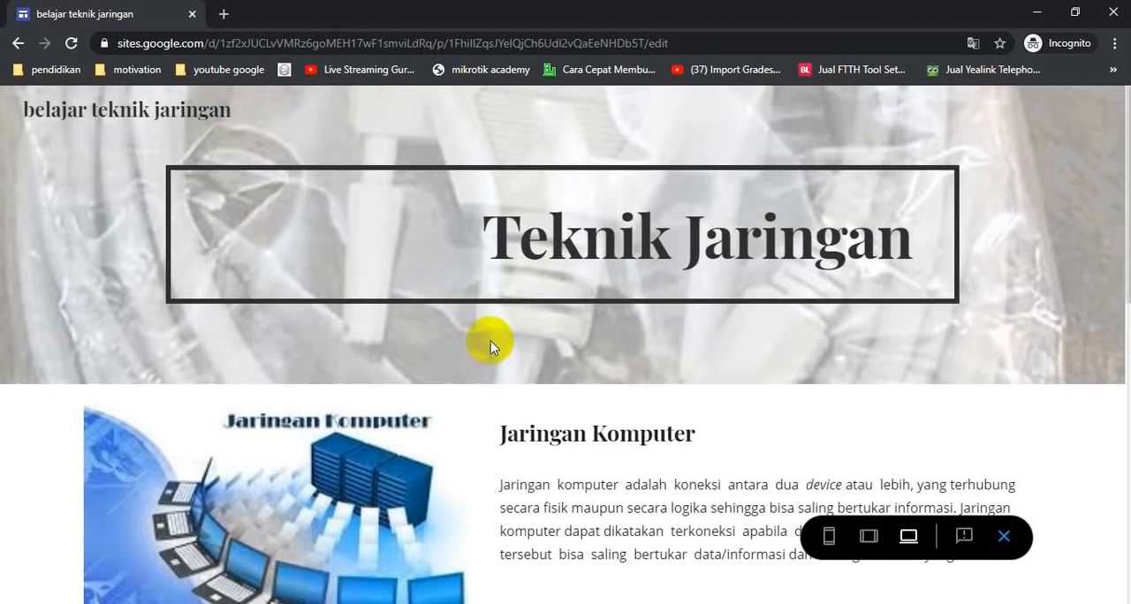
{"action": "scroll", "coordinate": [491, 342], "scroll_direction": "down", "scroll_amount": 5}
{"action": "scroll", "coordinate": [491, 341], "scroll_direction": "up", "scroll_amount": 4}
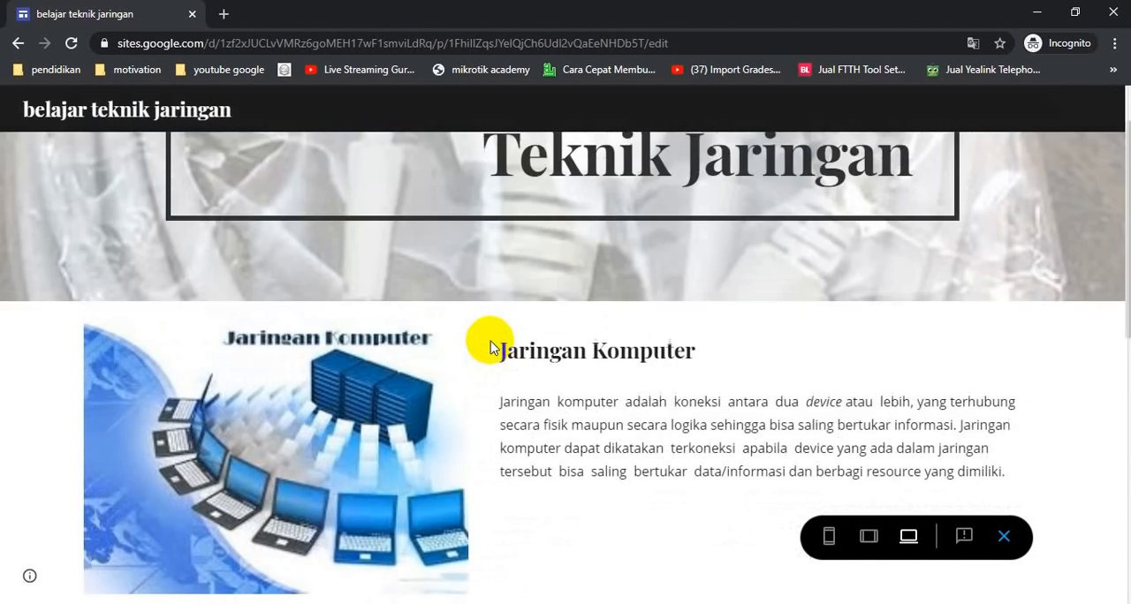
{"action": "scroll", "coordinate": [491, 341], "scroll_direction": "down", "scroll_amount": 6}
{"action": "scroll", "coordinate": [490, 341], "scroll_direction": "up", "scroll_amount": 5}
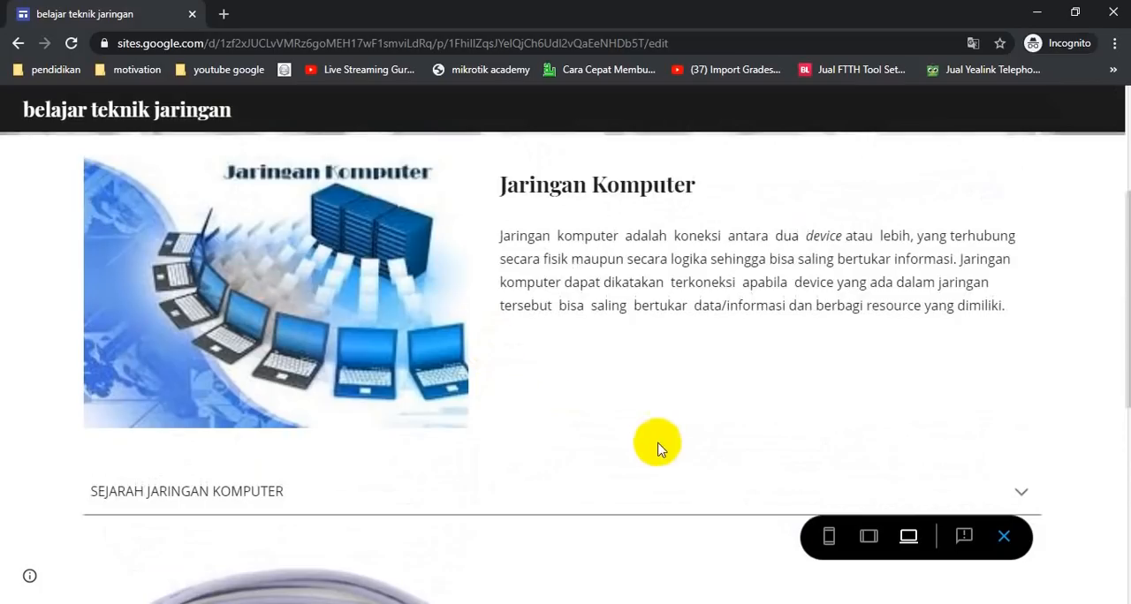
{"action": "scroll", "coordinate": [657, 447], "scroll_direction": "down", "scroll_amount": 2}
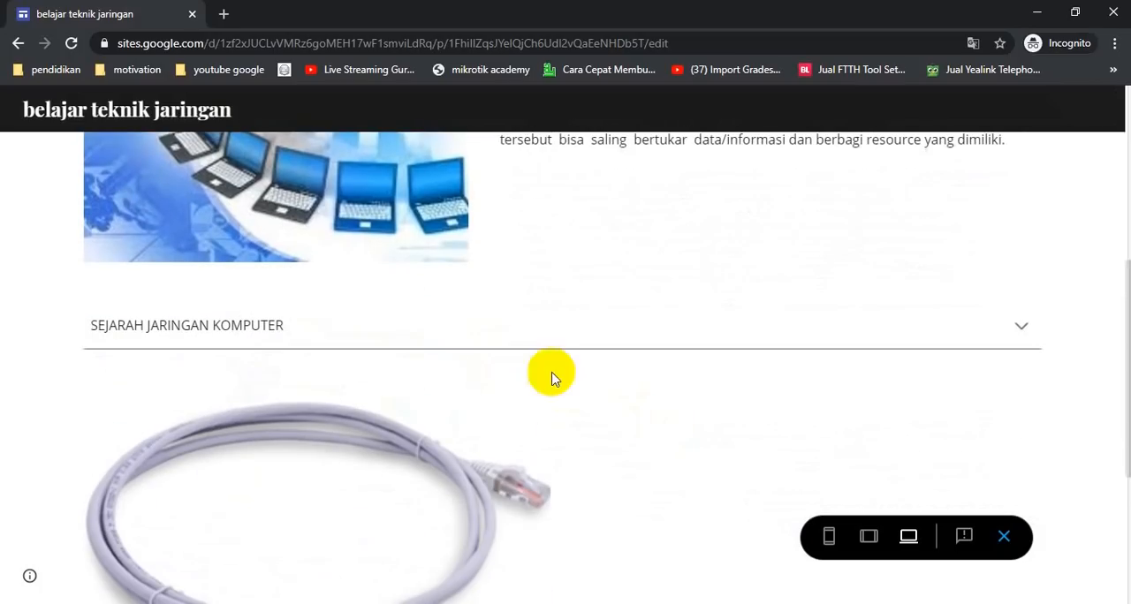
Expand the history section in the preview and step through the carousel images
{"action": "left_click", "coordinate": [1020, 325]}
{"action": "scroll", "coordinate": [821, 354], "scroll_direction": "down", "scroll_amount": 1}
{"action": "scroll", "coordinate": [814, 358], "scroll_direction": "down", "scroll_amount": 5}
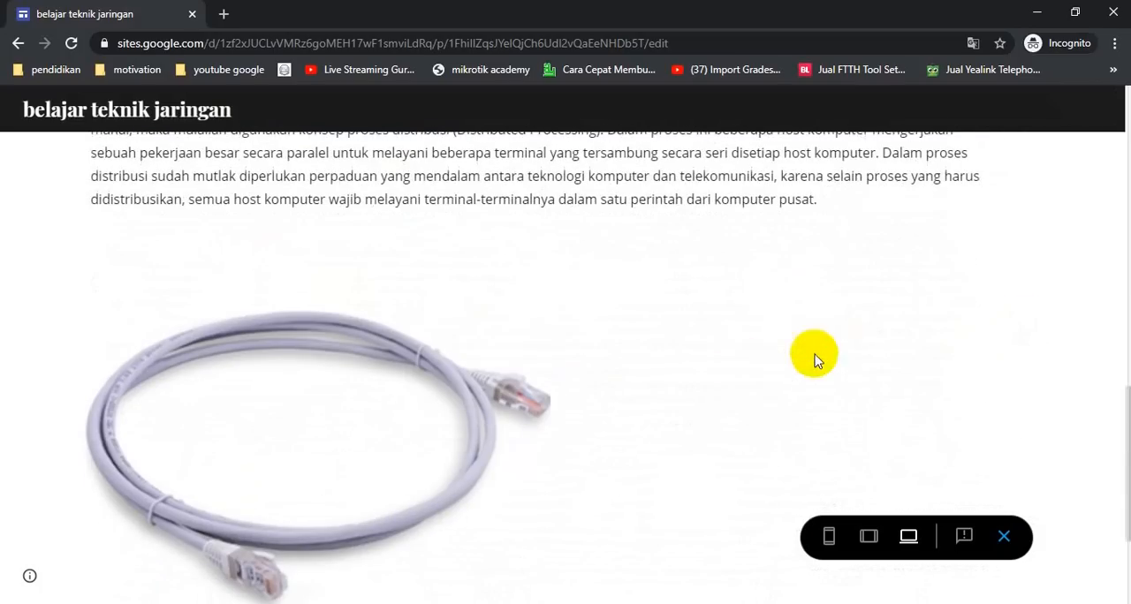
{"action": "scroll", "coordinate": [439, 397], "scroll_direction": "down", "scroll_amount": 2}
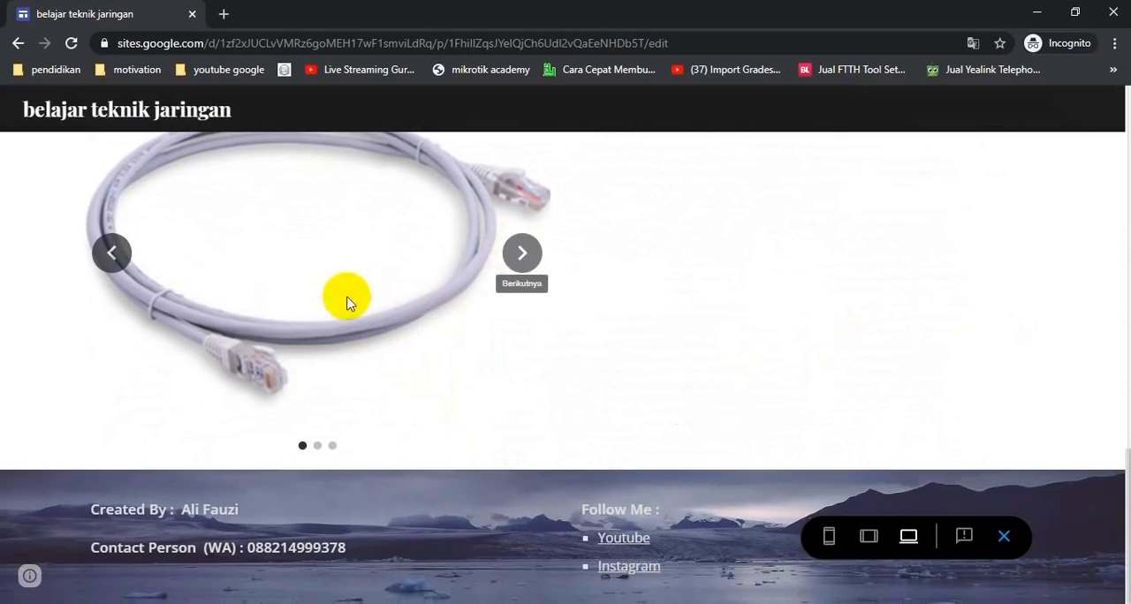
{"action": "left_click", "coordinate": [522, 258]}
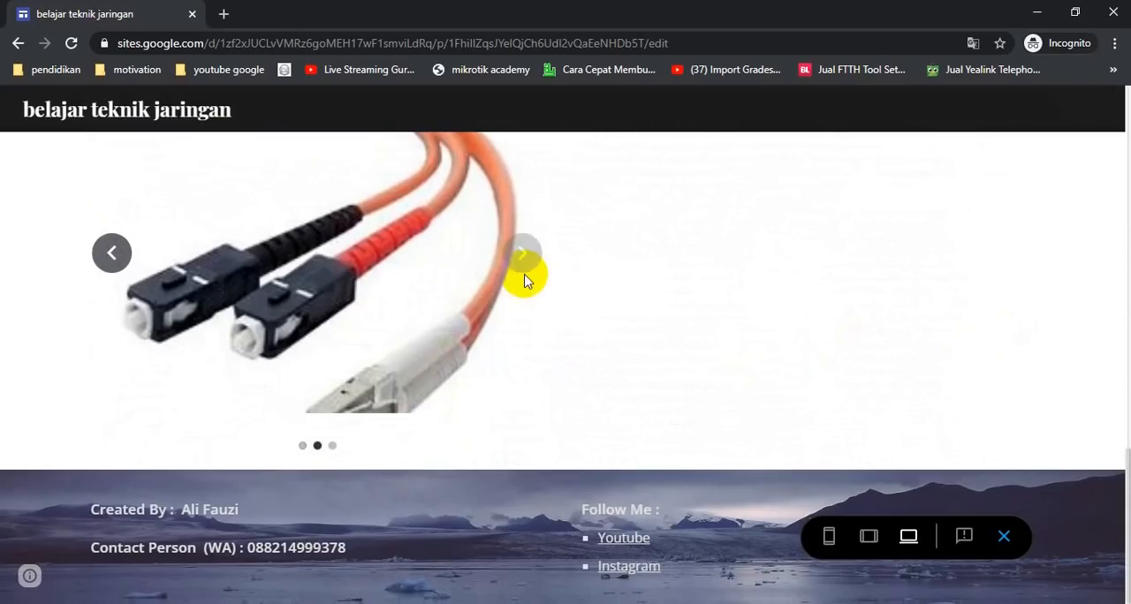
{"action": "left_click", "coordinate": [522, 258]}
{"action": "scroll", "coordinate": [674, 371], "scroll_direction": "up", "scroll_amount": 6}
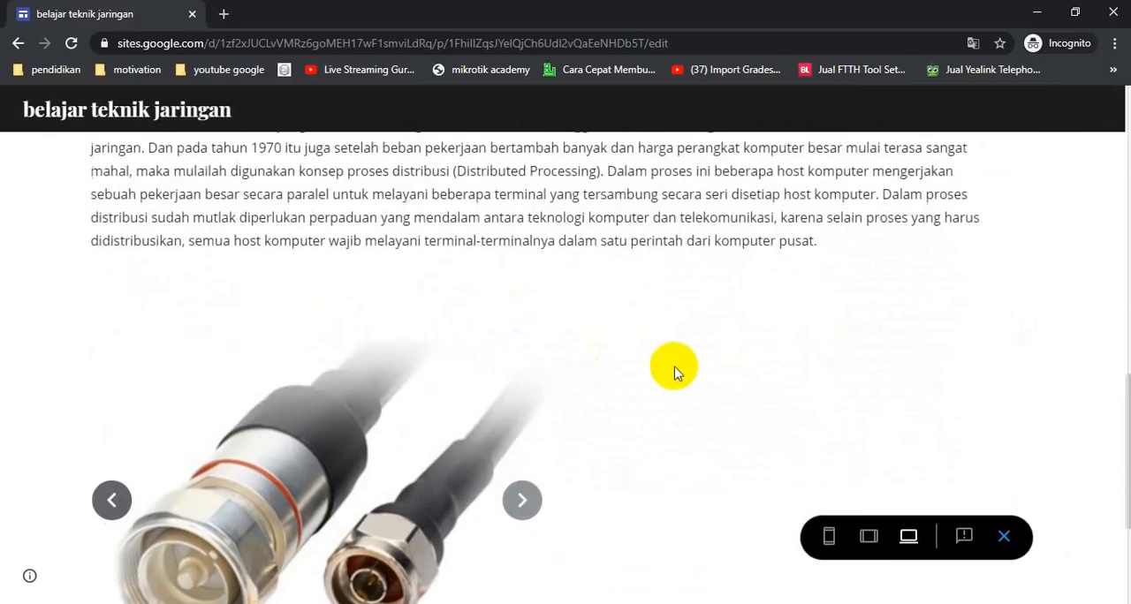
{"action": "scroll", "coordinate": [704, 413], "scroll_direction": "down", "scroll_amount": 5}
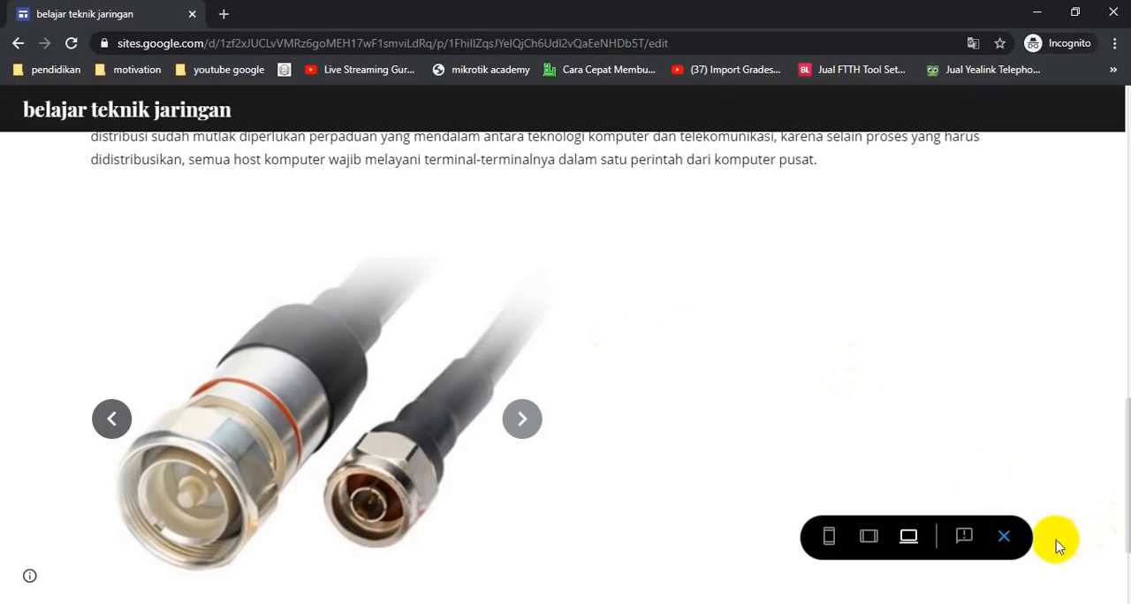
Switch the preview to tablet size and check the history text and carousel there
{"action": "left_click", "coordinate": [1001, 541]}
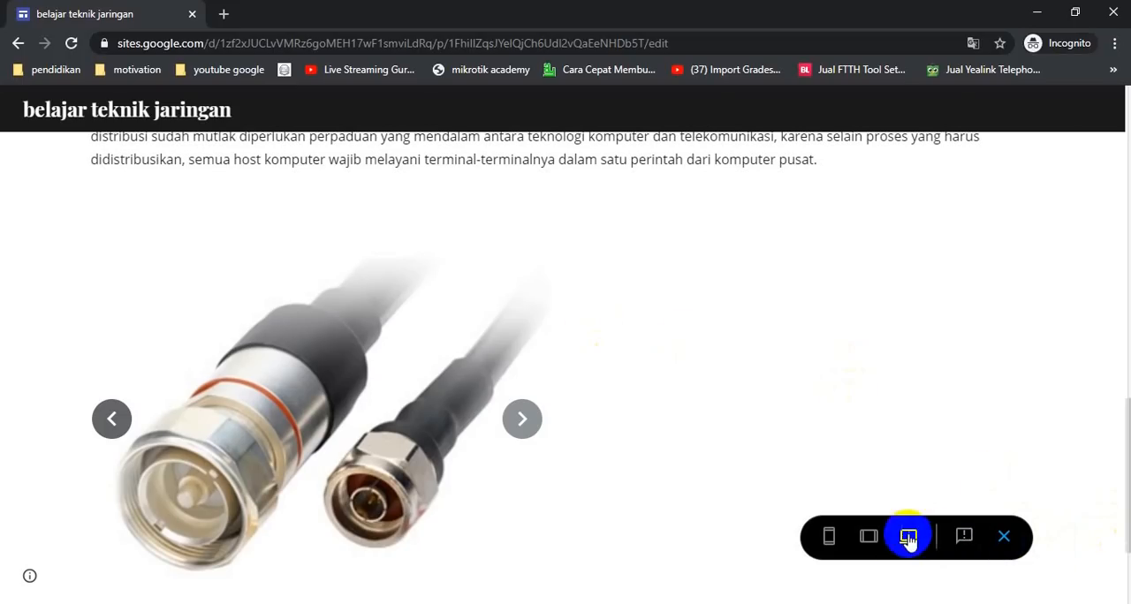
{"action": "left_click", "coordinate": [868, 539]}
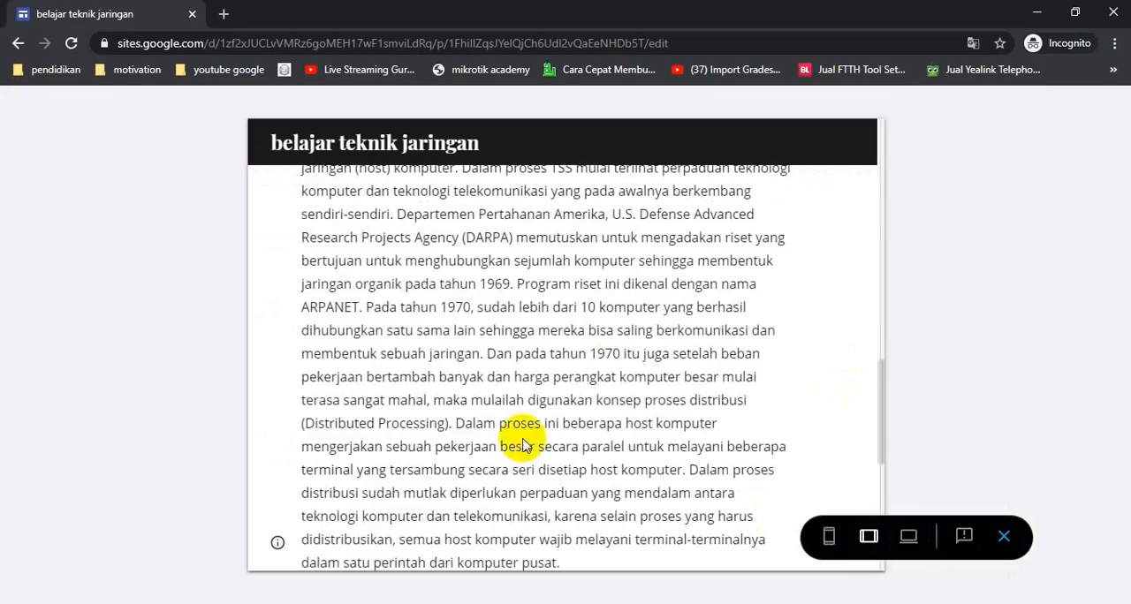
{"action": "scroll", "coordinate": [598, 371], "scroll_direction": "down", "scroll_amount": 2}
{"action": "scroll", "coordinate": [598, 371], "scroll_direction": "down", "scroll_amount": 3}
{"action": "mouse_move", "coordinate": [497, 305]}
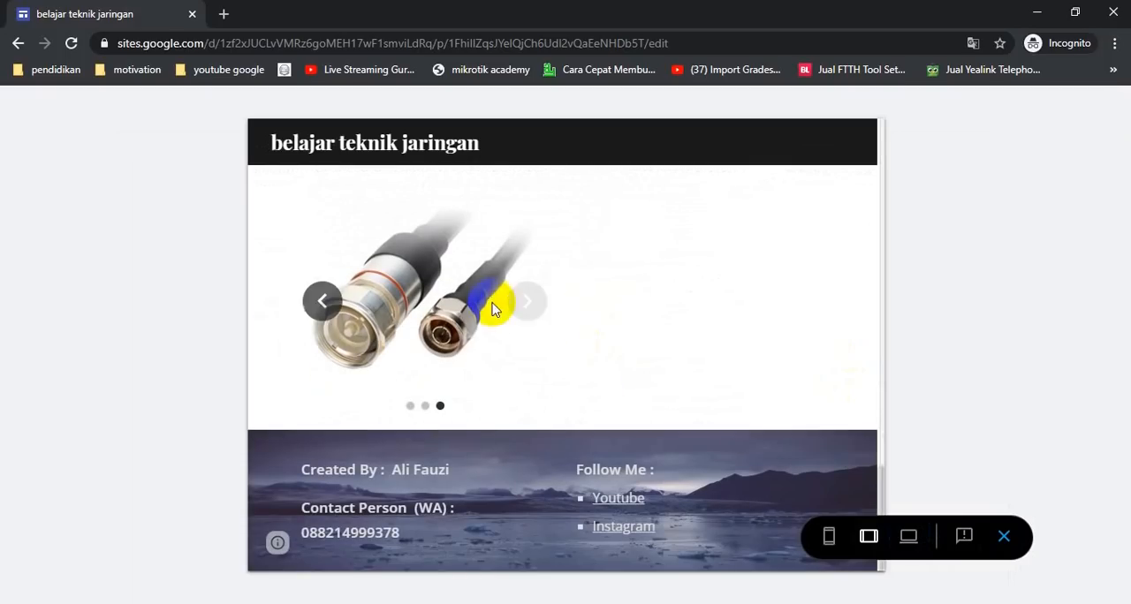
{"action": "left_click", "coordinate": [541, 305]}
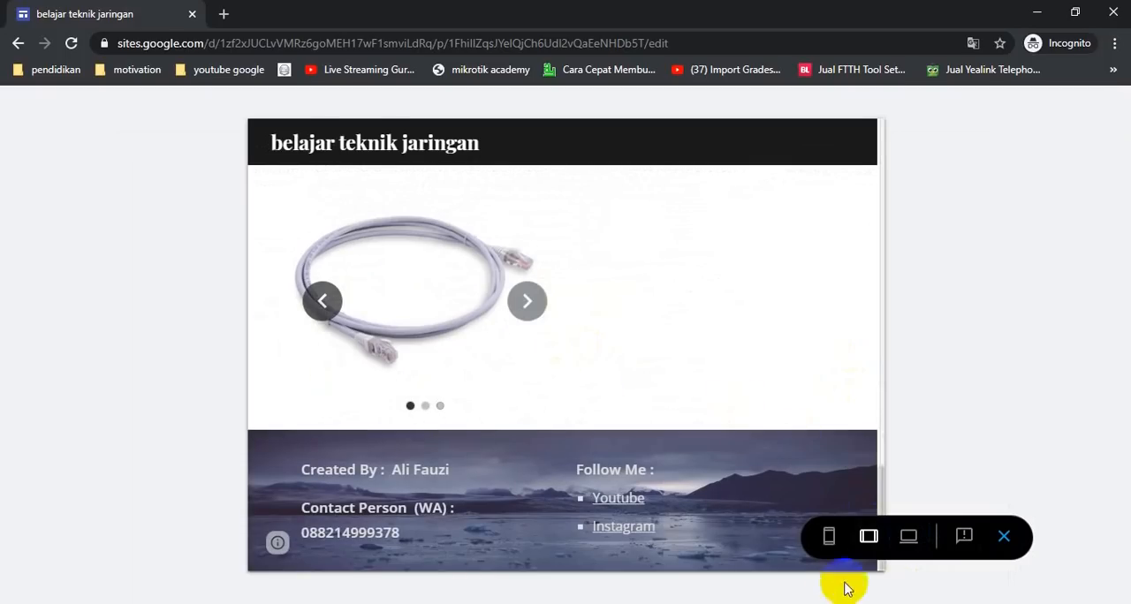
Switch the preview to phone size, check the history text and step through the carousel, then close the preview
{"action": "left_click", "coordinate": [829, 540]}
{"action": "scroll", "coordinate": [639, 426], "scroll_direction": "down", "scroll_amount": 6}
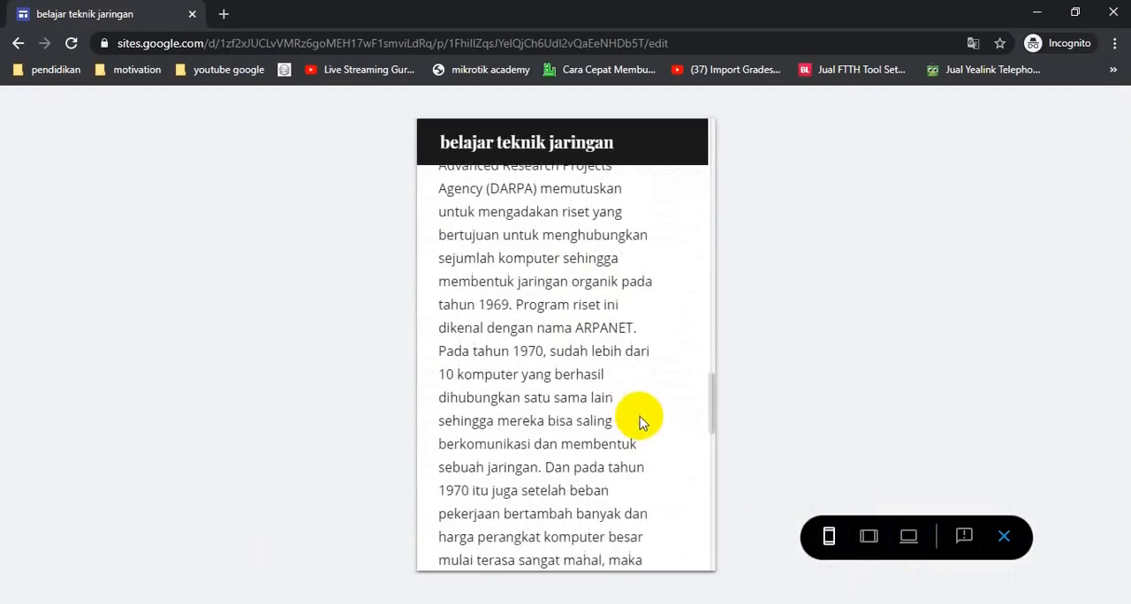
{"action": "scroll", "coordinate": [639, 405], "scroll_direction": "down", "scroll_amount": 2}
{"action": "scroll", "coordinate": [637, 389], "scroll_direction": "up", "scroll_amount": 3}
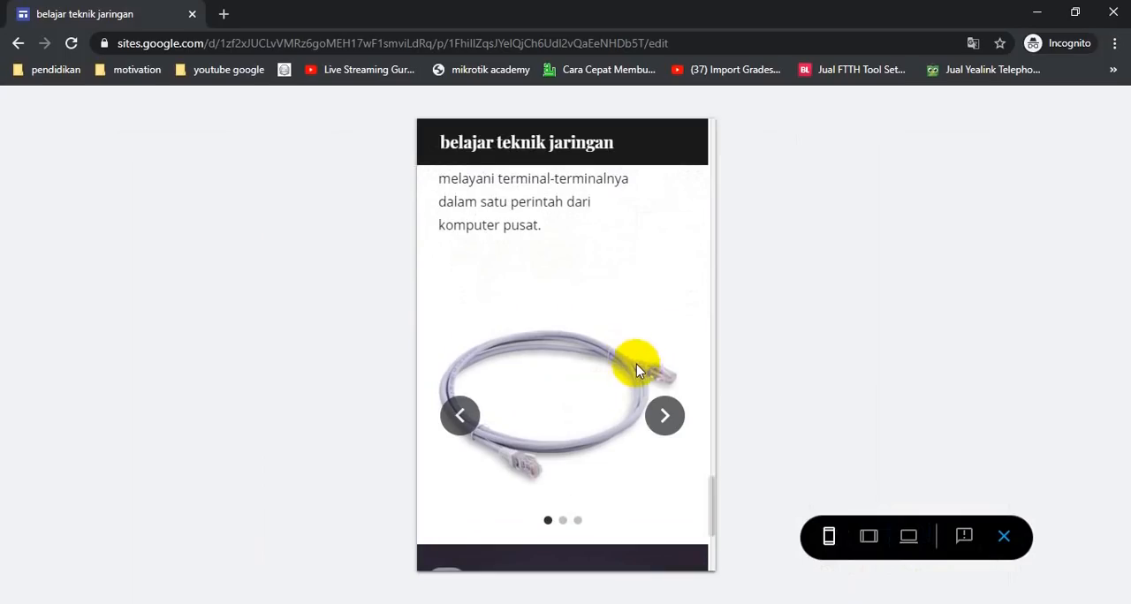
{"action": "left_click", "coordinate": [658, 433]}
{"action": "left_click", "coordinate": [661, 433]}
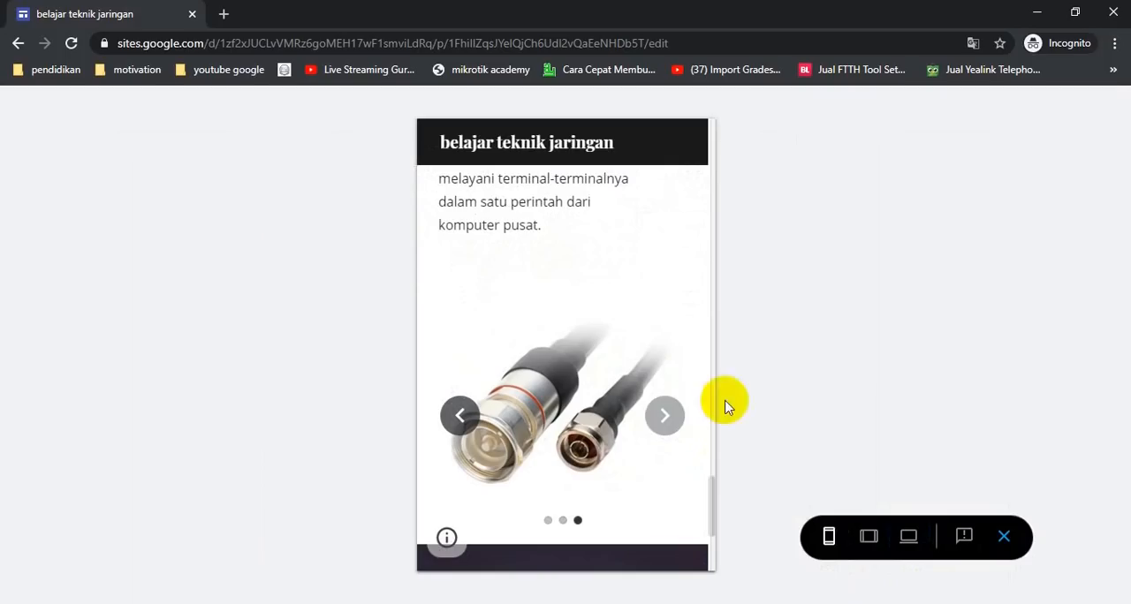
{"action": "left_click", "coordinate": [1005, 539]}
Move the image carousel to sit directly below the Sejarah Jaringan Komputer heading
{"action": "scroll", "coordinate": [499, 319], "scroll_direction": "down", "scroll_amount": 8}
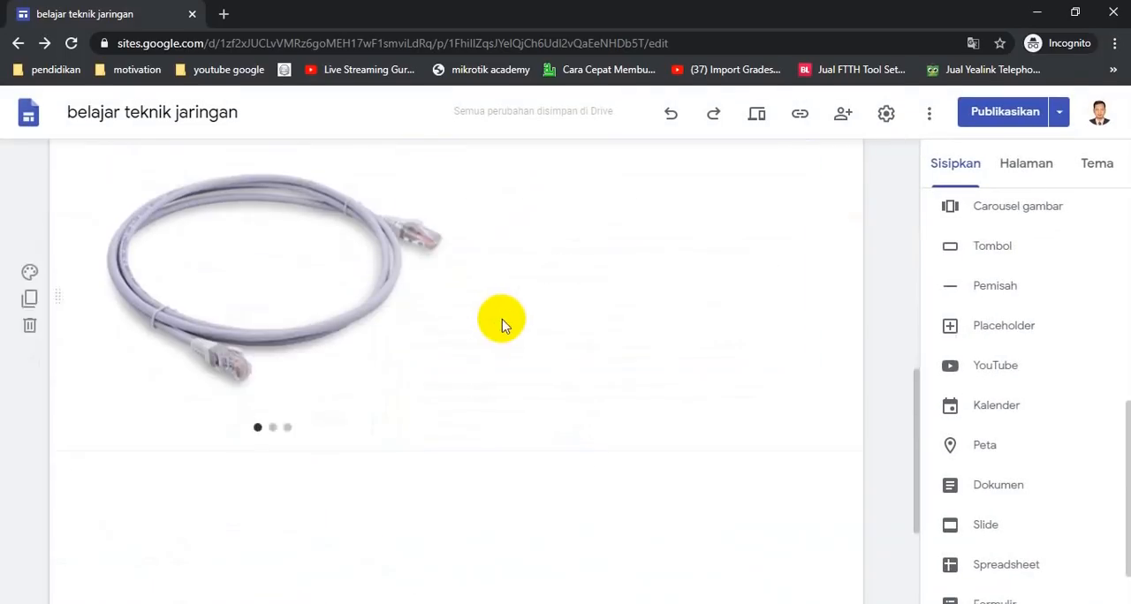
{"action": "scroll", "coordinate": [500, 323], "scroll_direction": "up", "scroll_amount": 2}
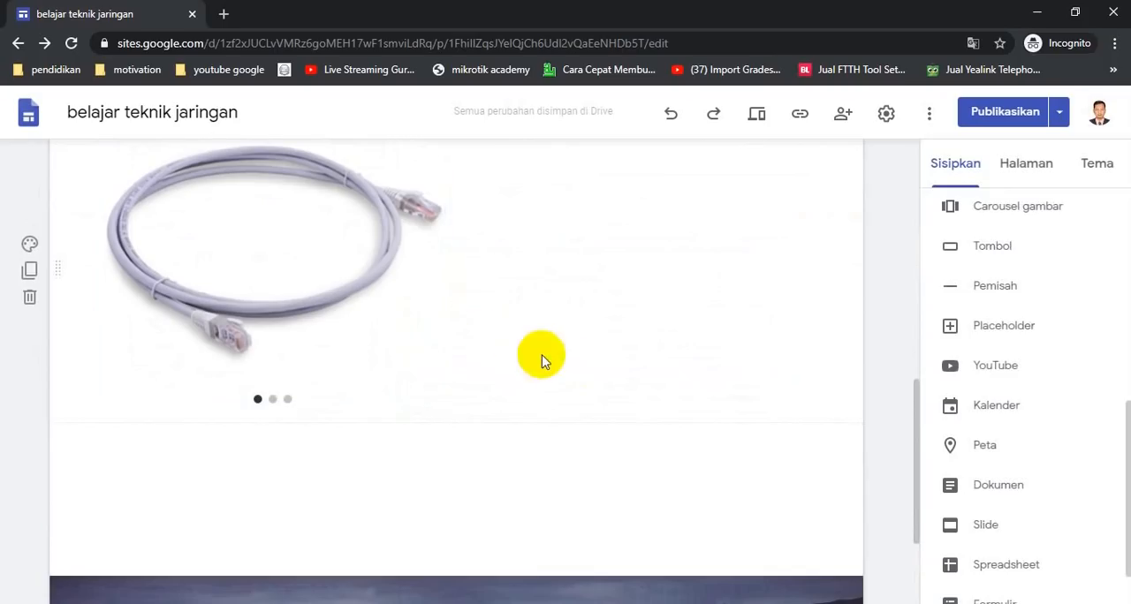
{"action": "left_click_drag", "start_coordinate": [343, 307], "coordinate": [371, 454]}
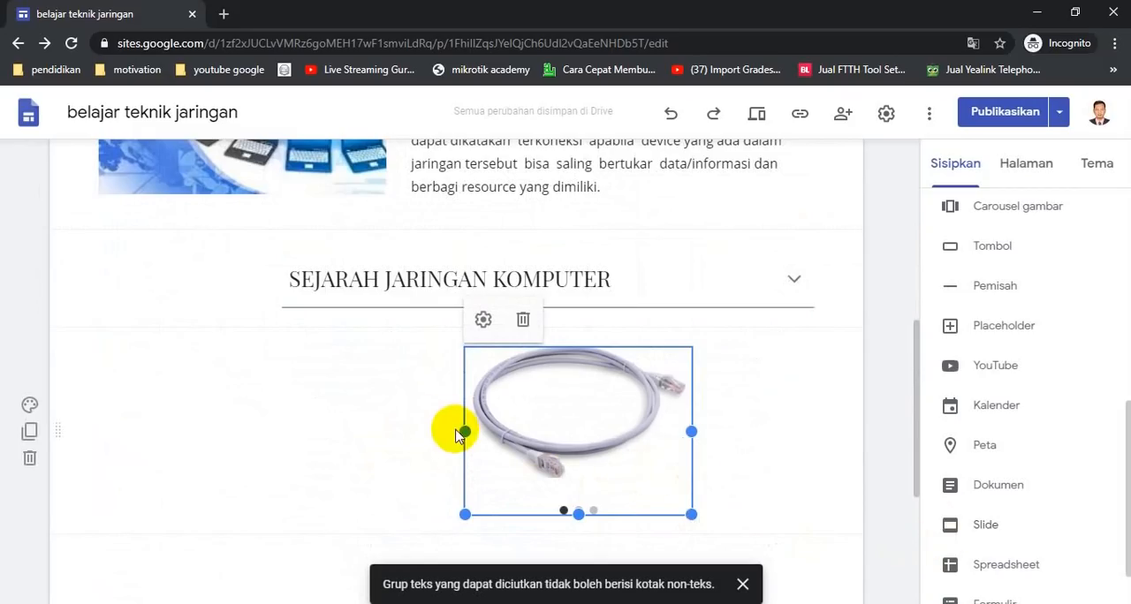
Resize the carousel by widening its left edge, narrowing its right edge and extending its bottom edge
{"action": "left_click_drag", "start_coordinate": [465, 430], "coordinate": [281, 430]}
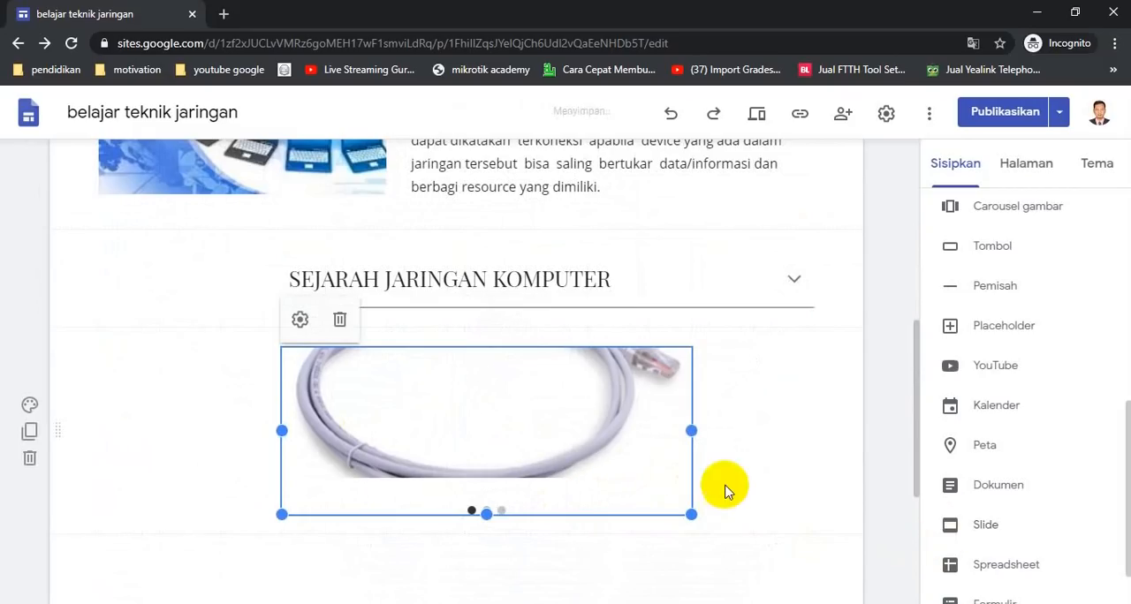
{"action": "left_click_drag", "start_coordinate": [688, 427], "coordinate": [589, 497]}
{"action": "scroll", "coordinate": [590, 497], "scroll_direction": "down", "scroll_amount": 2}
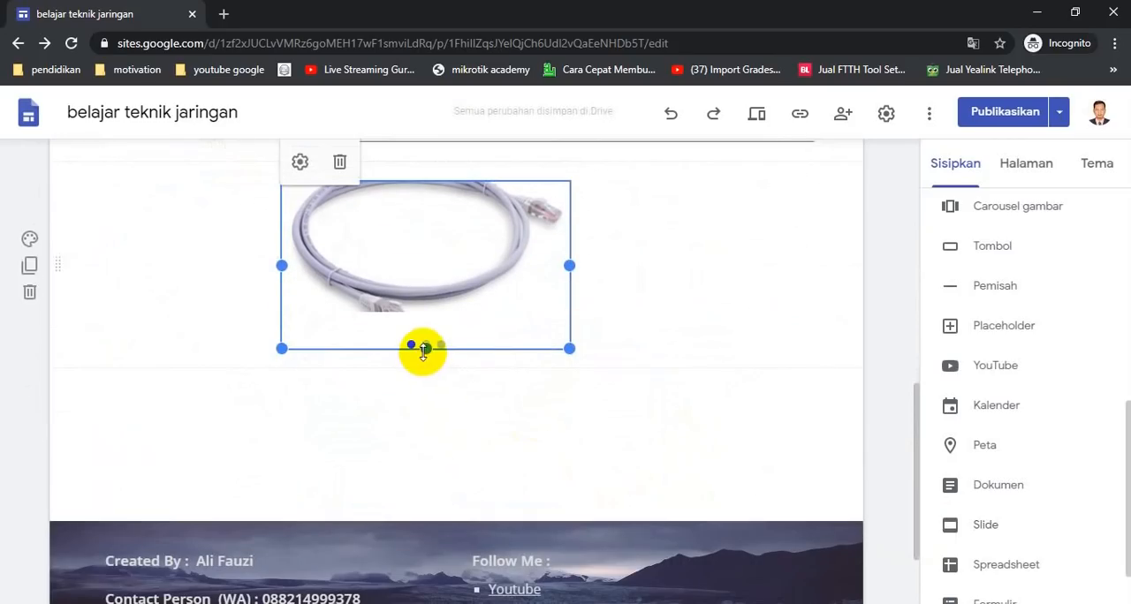
{"action": "left_click_drag", "start_coordinate": [424, 347], "coordinate": [420, 431]}
{"action": "left_click", "coordinate": [747, 327]}
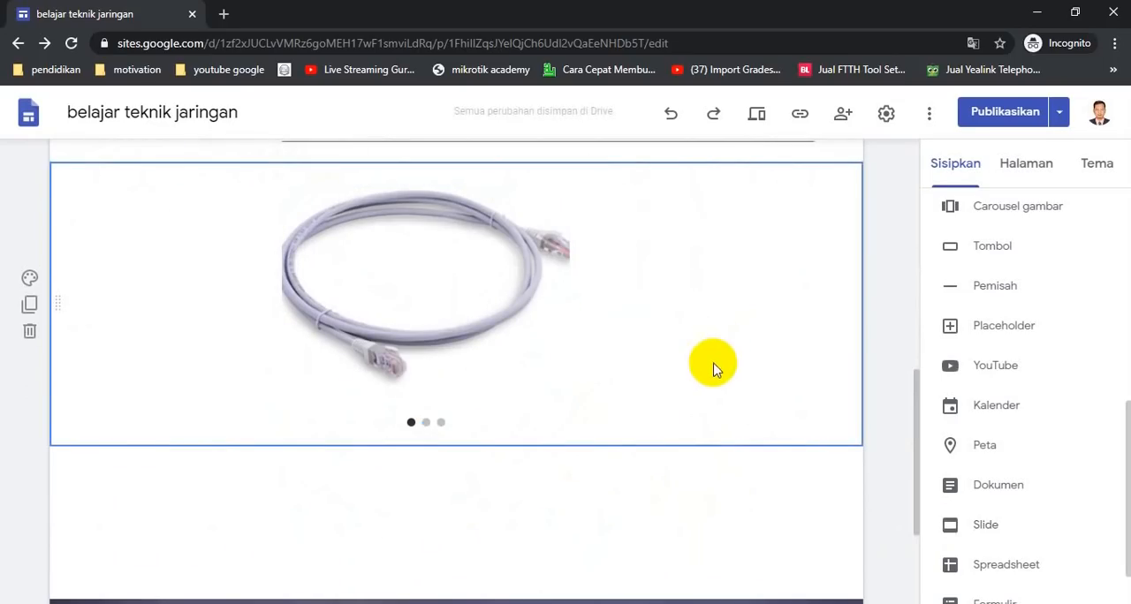
{"action": "left_click", "coordinate": [730, 477]}
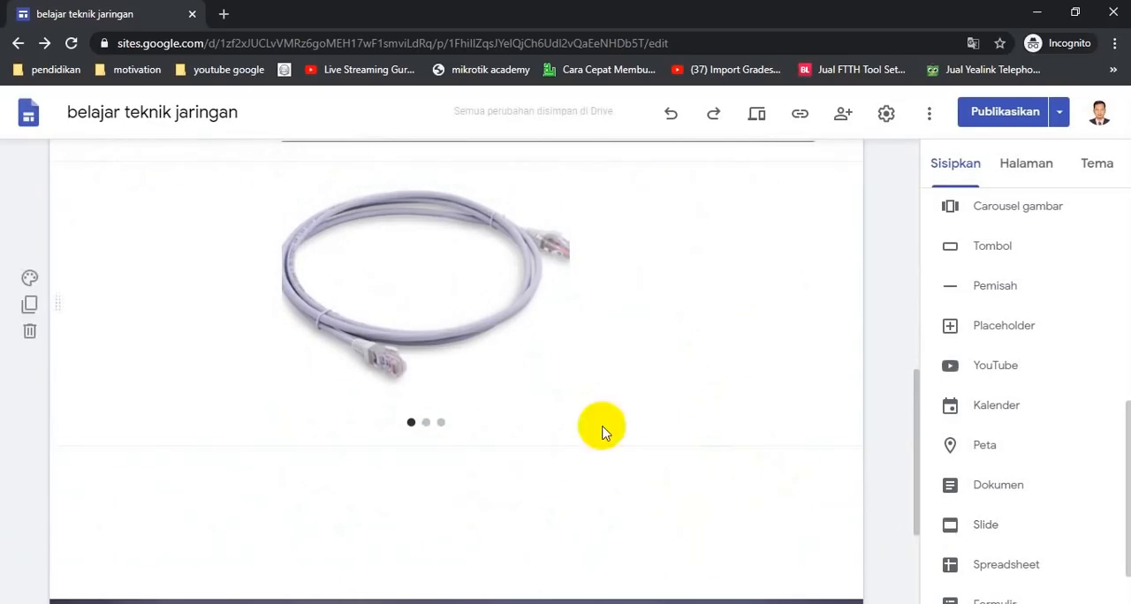
Insert a divider below the history heading and another divider below the carousel
{"action": "scroll", "coordinate": [602, 430], "scroll_direction": "down", "scroll_amount": 2}
{"action": "scroll", "coordinate": [988, 419], "scroll_direction": "up", "scroll_amount": 2}
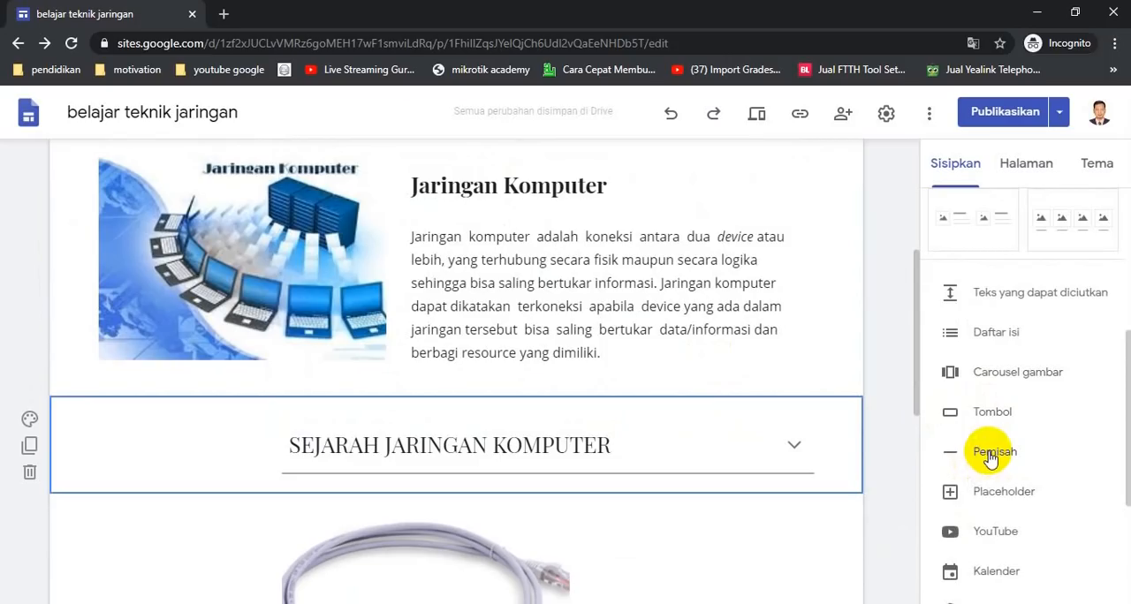
{"action": "left_click", "coordinate": [989, 454]}
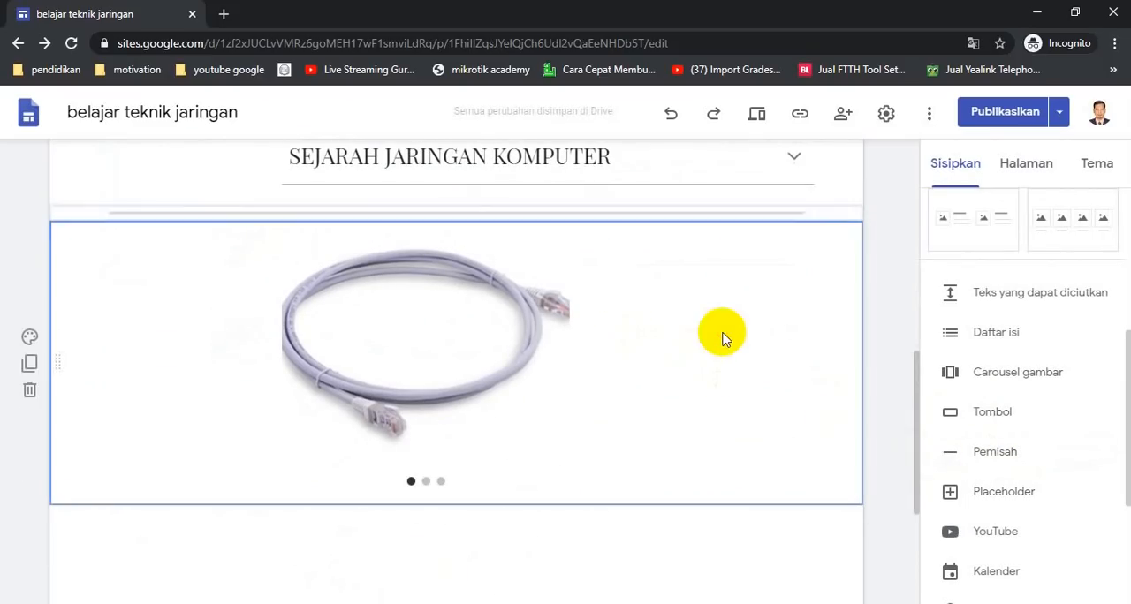
{"action": "scroll", "coordinate": [795, 389], "scroll_direction": "down", "scroll_amount": 1}
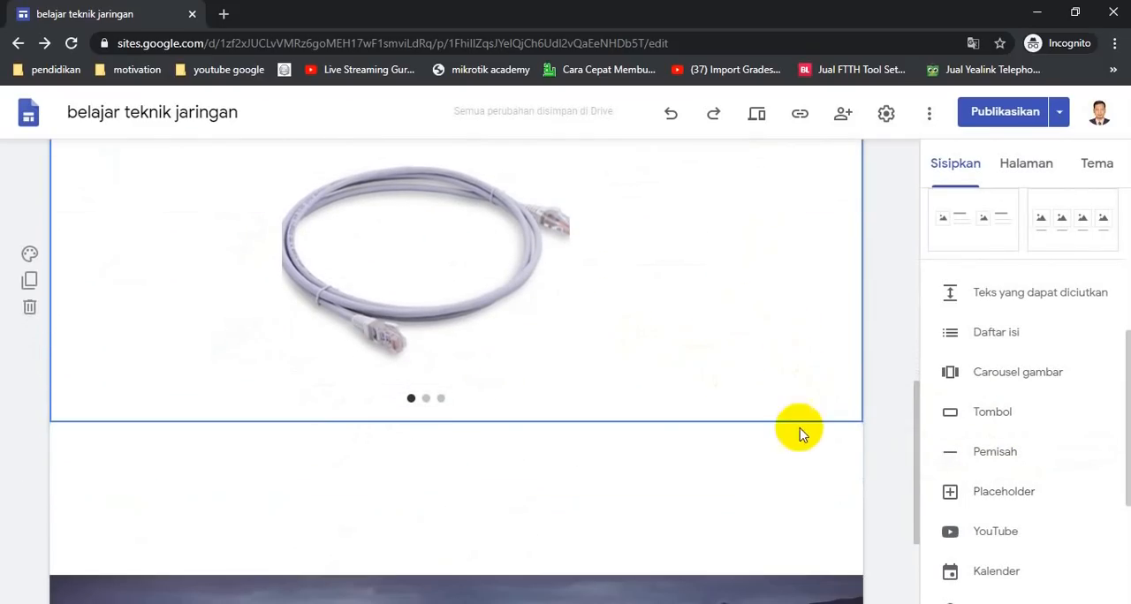
{"action": "left_click", "coordinate": [1000, 460]}
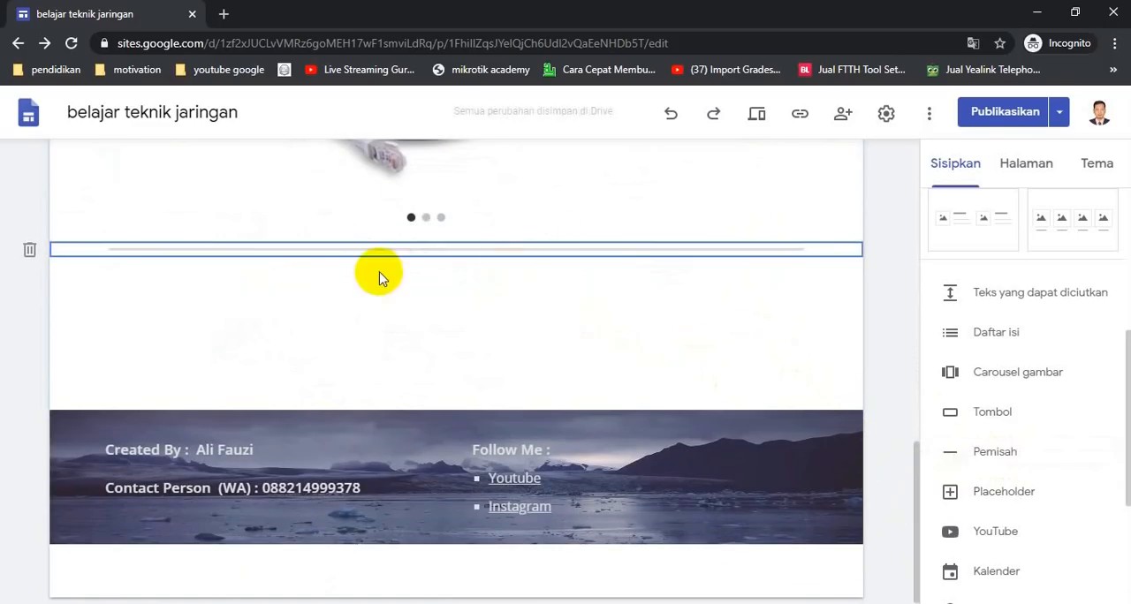
Move the Sejarah Jaringan Komputer section so it sits below the carousel
{"action": "scroll", "coordinate": [378, 278], "scroll_direction": "up", "scroll_amount": 5}
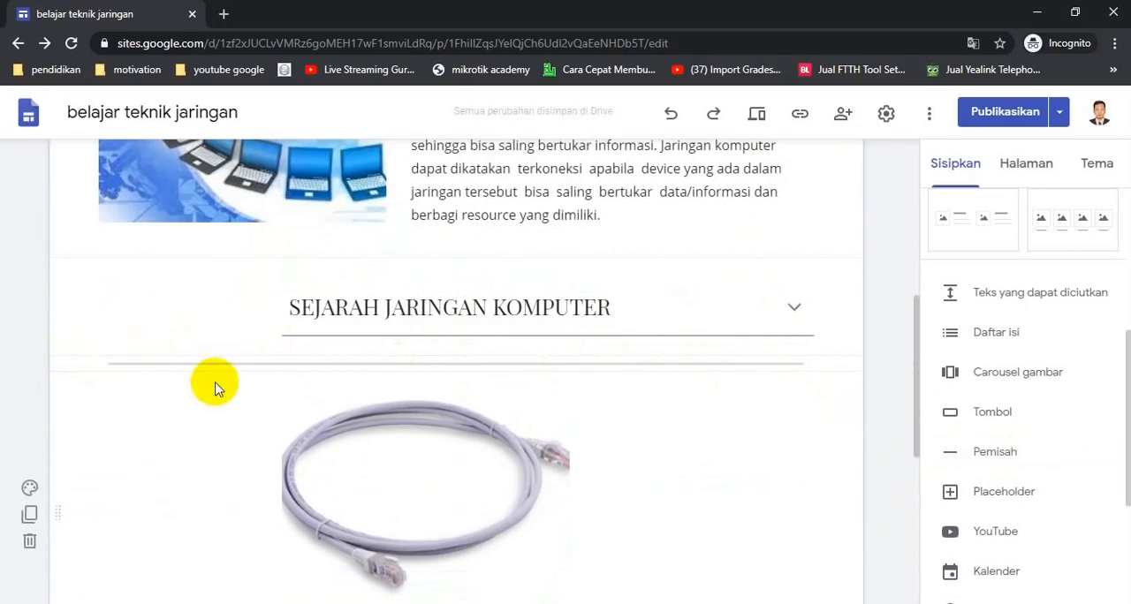
{"action": "scroll", "coordinate": [186, 370], "scroll_direction": "down", "scroll_amount": 1}
{"action": "scroll", "coordinate": [265, 353], "scroll_direction": "up", "scroll_amount": 2}
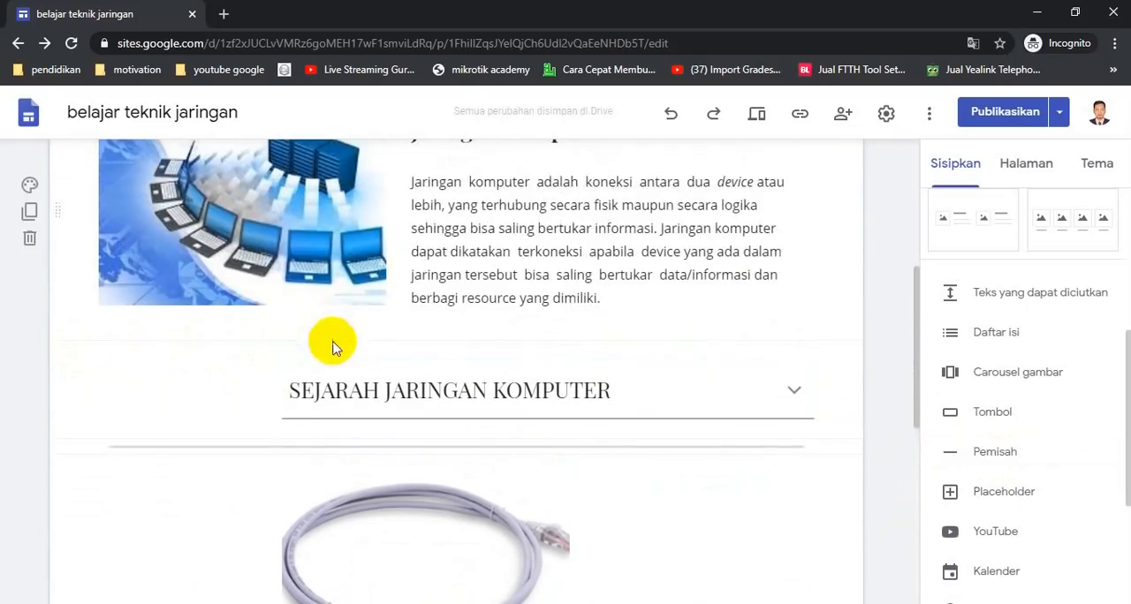
{"action": "left_click", "coordinate": [185, 399]}
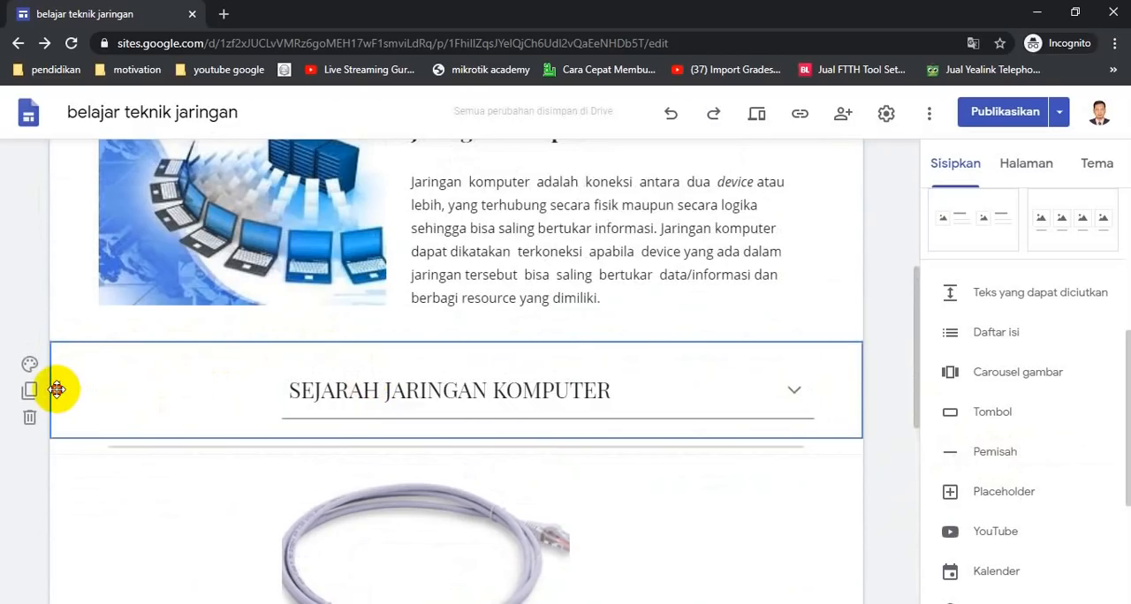
{"action": "left_click_drag", "start_coordinate": [56, 389], "coordinate": [90, 344]}
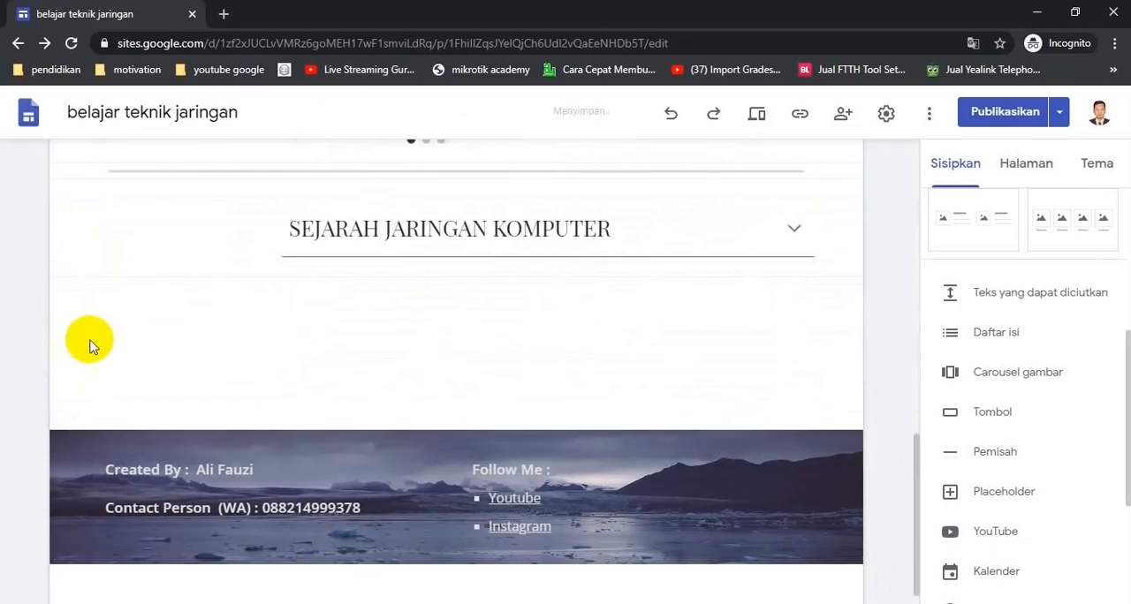
Widen the collapsible history text box by extending its left edge toward the page margin
{"action": "scroll", "coordinate": [380, 314], "scroll_direction": "up", "scroll_amount": 3}
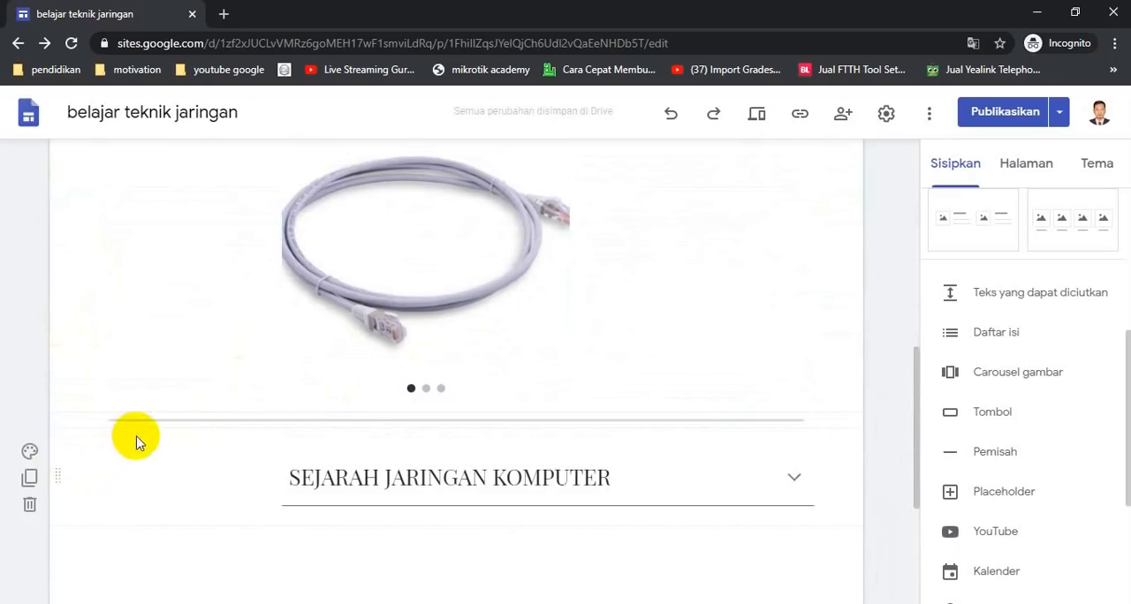
{"action": "scroll", "coordinate": [454, 386], "scroll_direction": "down", "scroll_amount": 1}
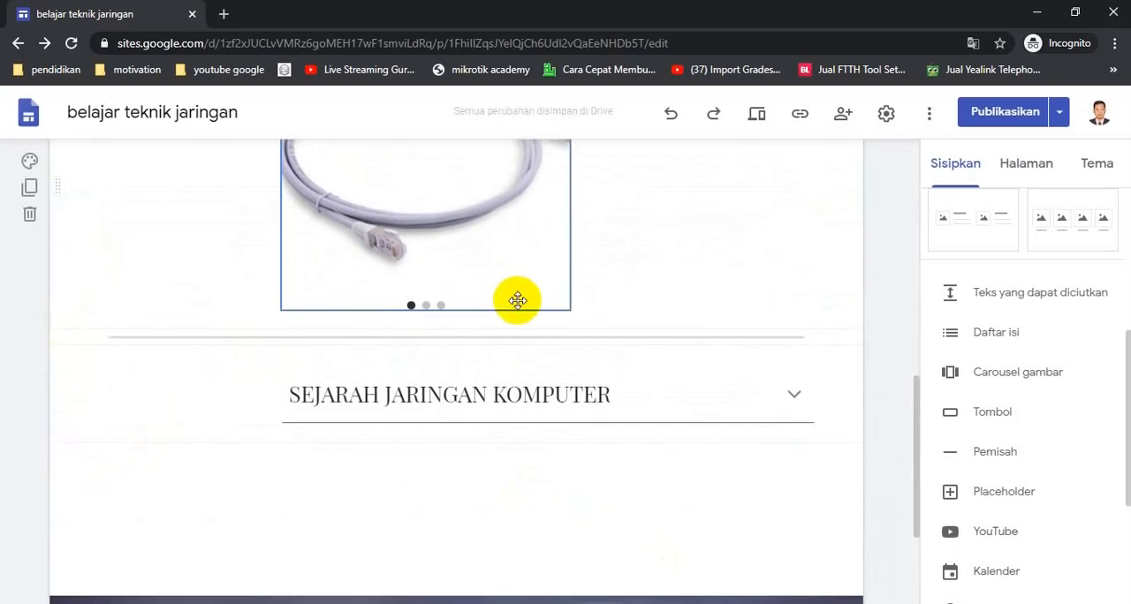
{"action": "left_click", "coordinate": [499, 387]}
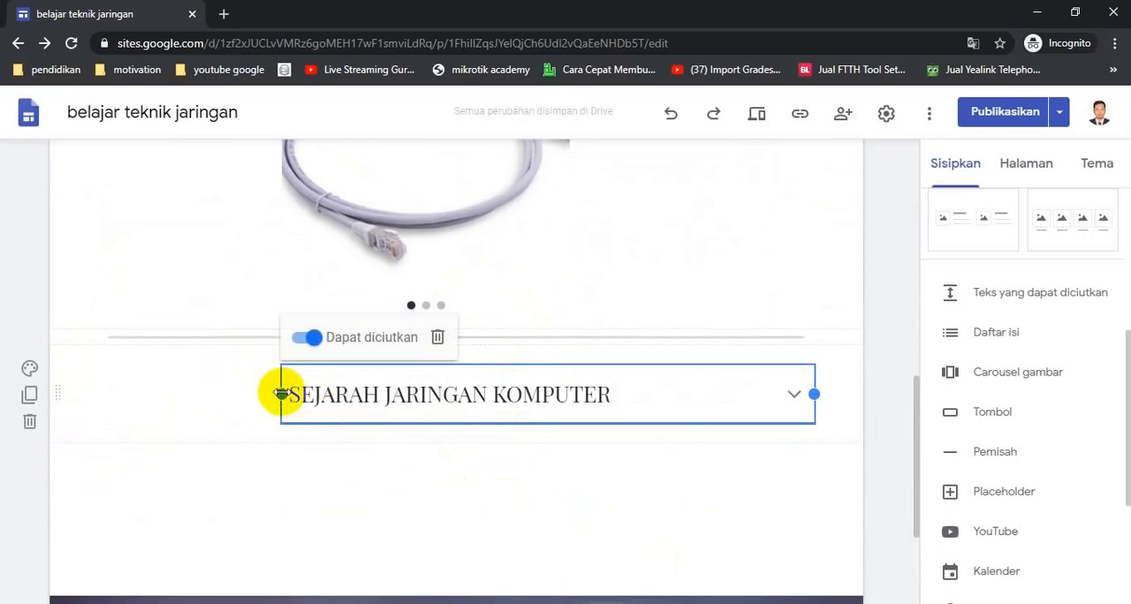
{"action": "left_click_drag", "start_coordinate": [281, 394], "coordinate": [111, 394]}
{"action": "left_click", "coordinate": [429, 515]}
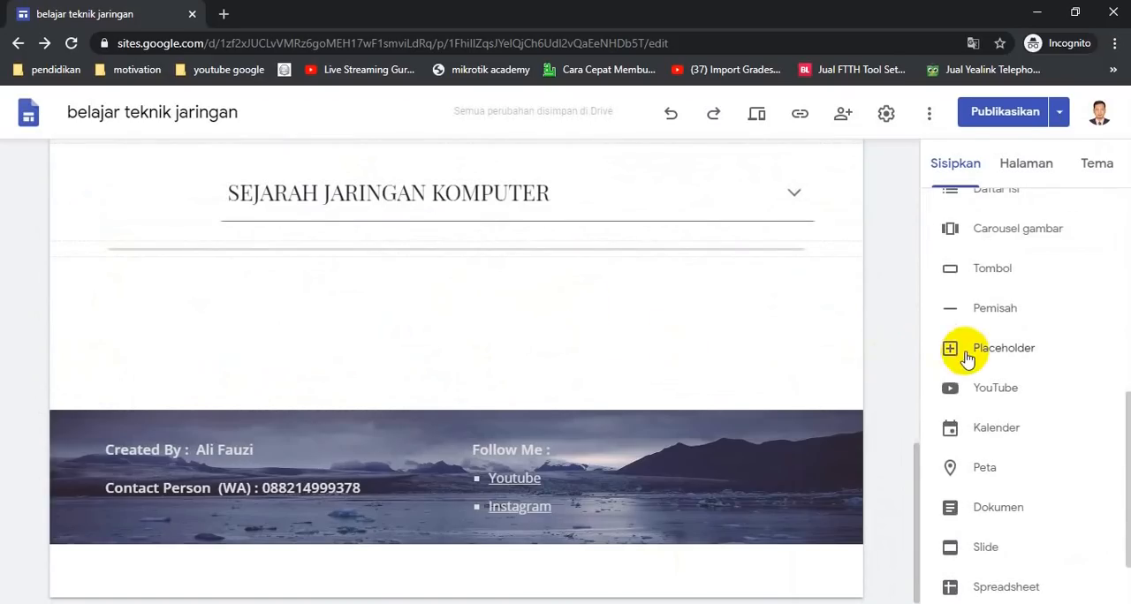
Add a placeholder and fill it with the robot picture from a Google image search for hi tech
{"action": "left_click", "coordinate": [990, 349]}
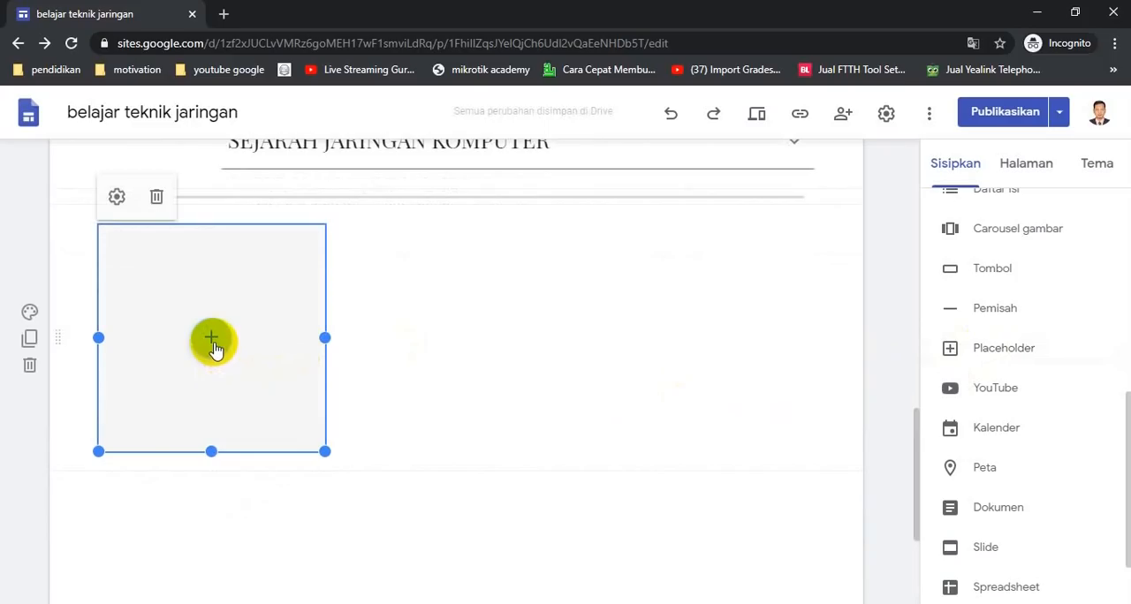
{"action": "left_click", "coordinate": [212, 339]}
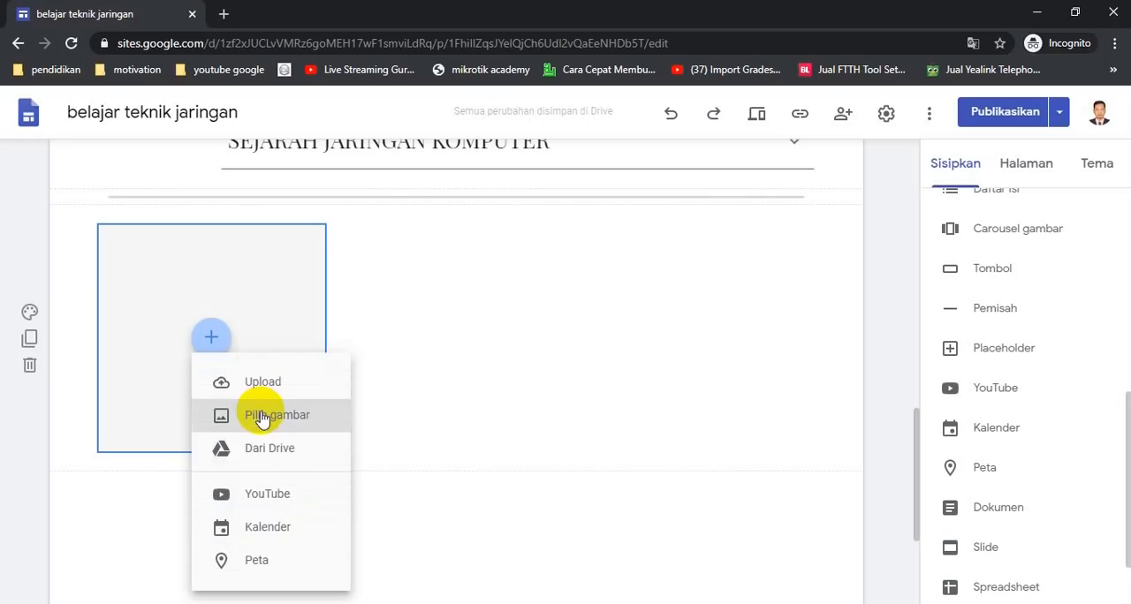
{"action": "left_click", "coordinate": [315, 422]}
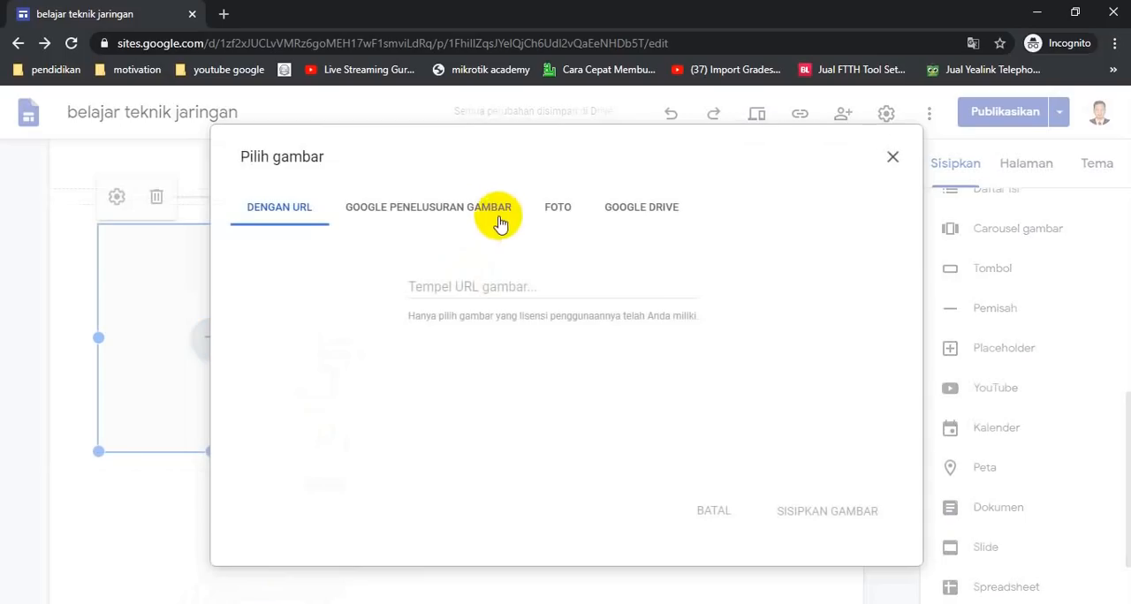
{"action": "left_click", "coordinate": [433, 210]}
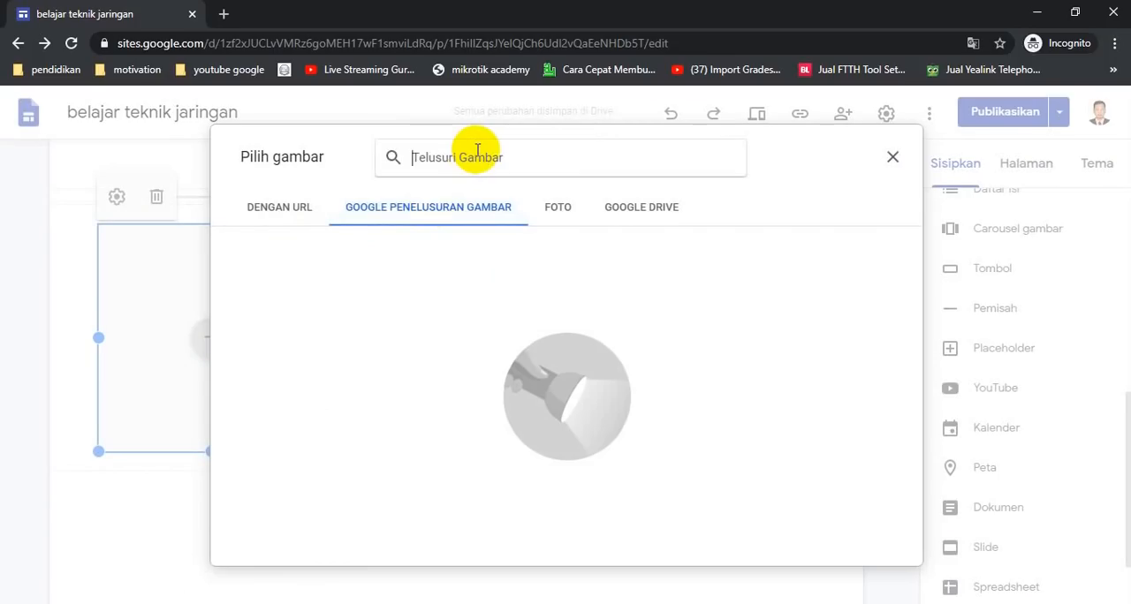
{"action": "type", "text": "hi tech"}
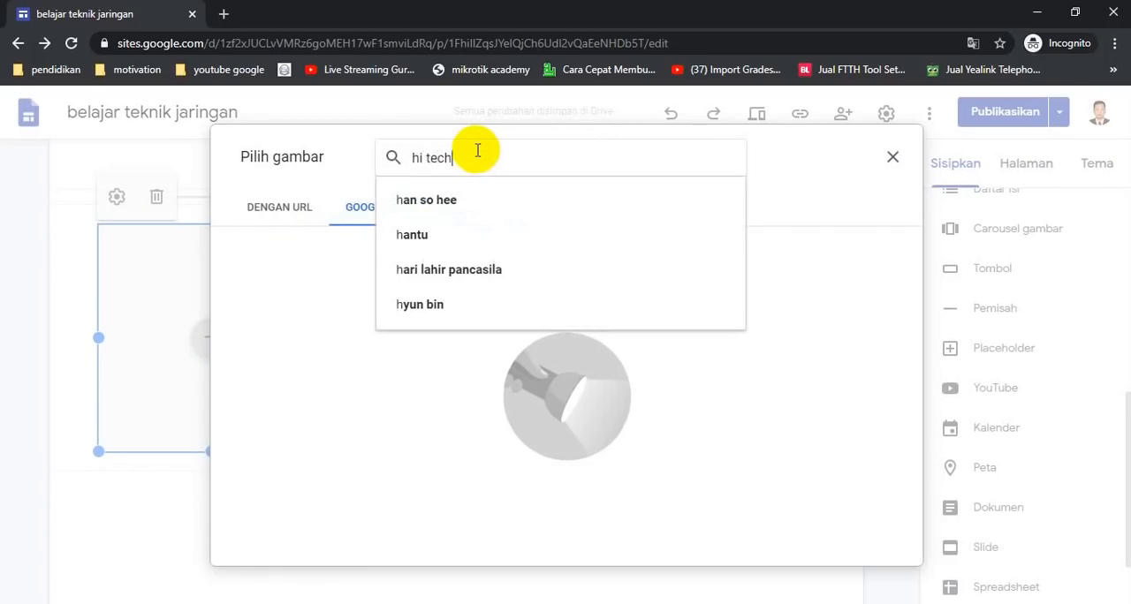
{"action": "key", "text": "Return"}
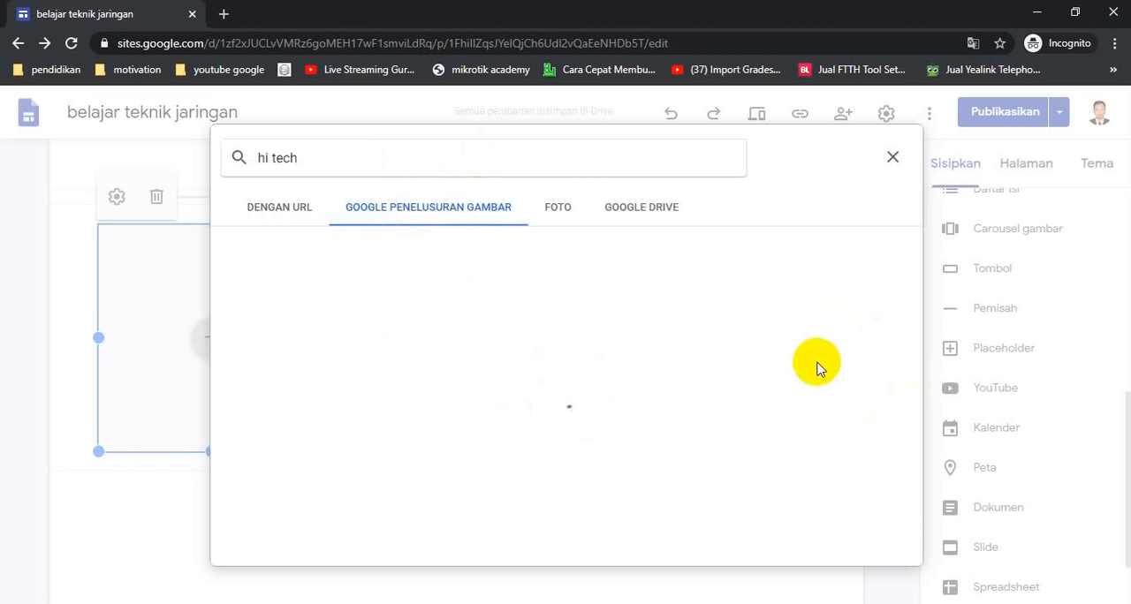
{"action": "scroll", "coordinate": [750, 394], "scroll_direction": "down", "scroll_amount": 6}
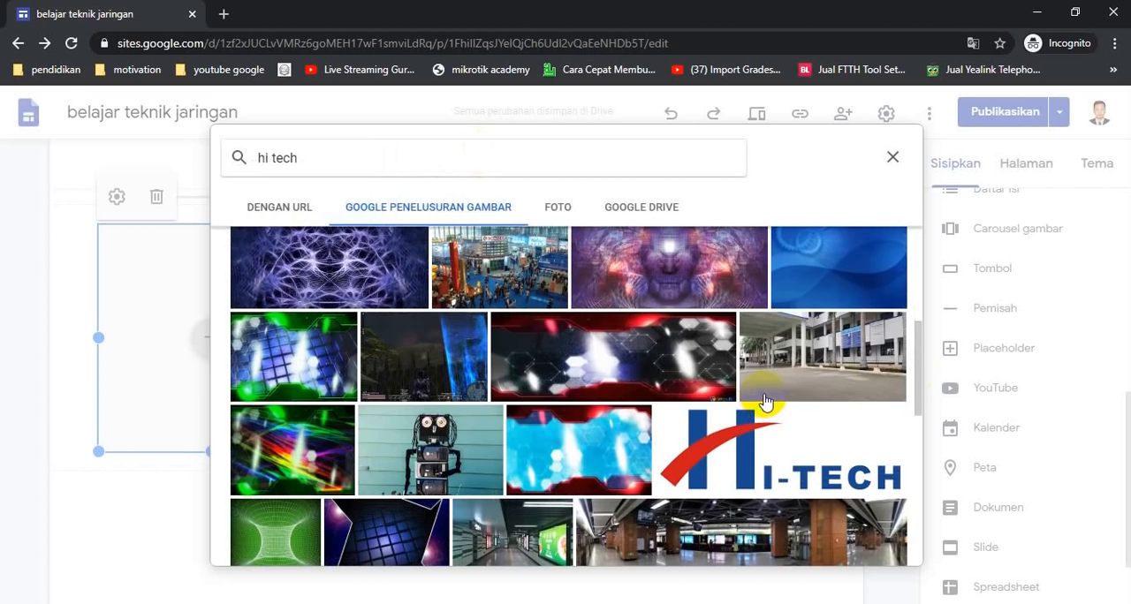
{"action": "scroll", "coordinate": [764, 402], "scroll_direction": "down", "scroll_amount": 1}
{"action": "scroll", "coordinate": [480, 348], "scroll_direction": "up", "scroll_amount": 3}
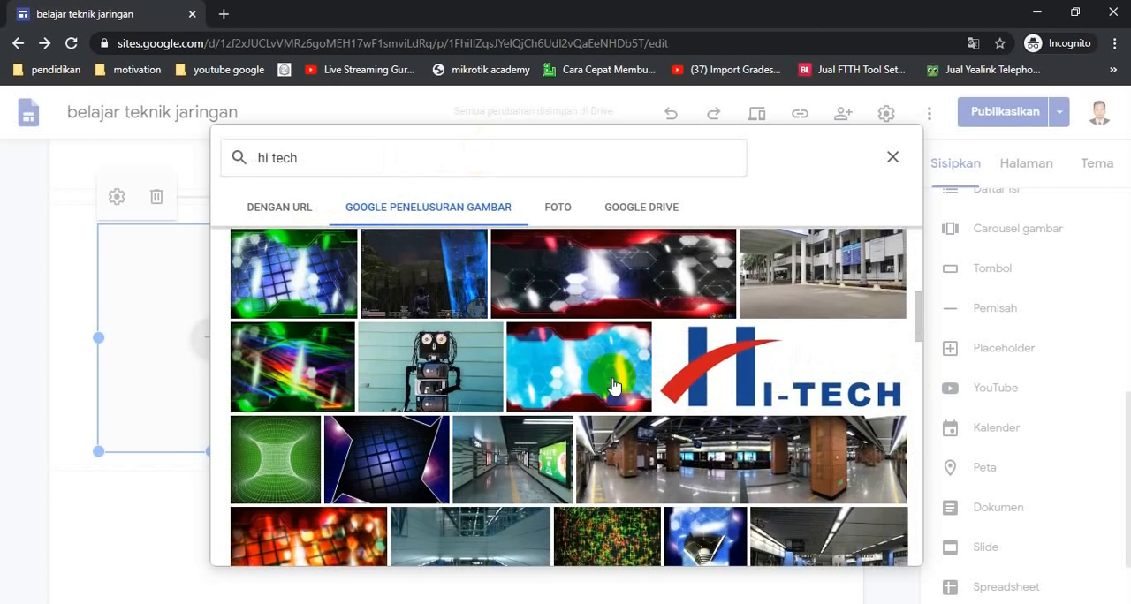
{"action": "left_click", "coordinate": [428, 363]}
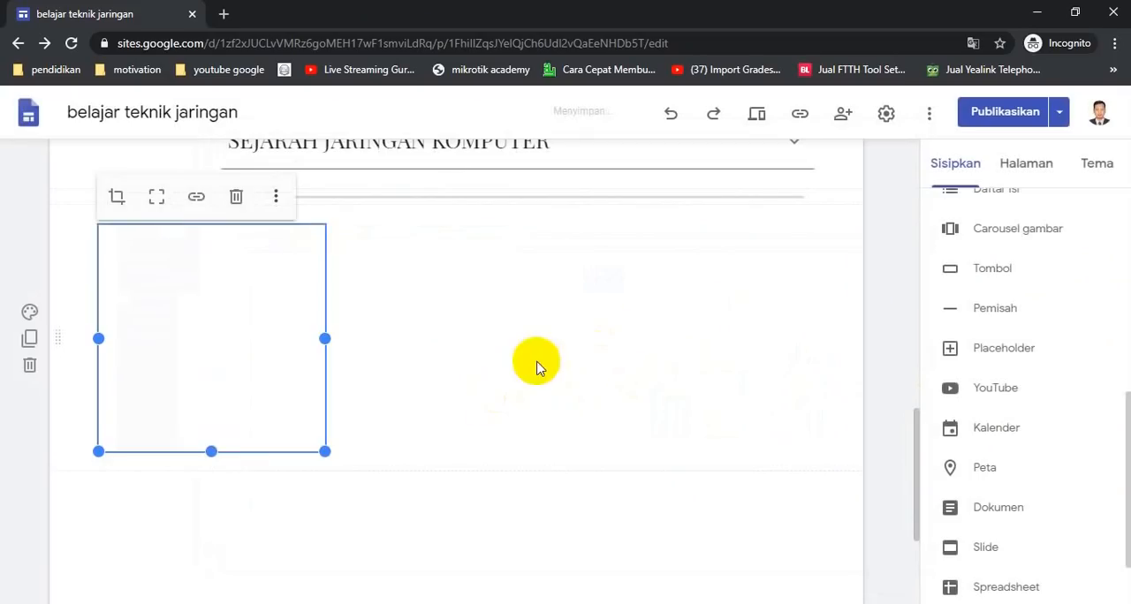
{"action": "left_click", "coordinate": [309, 566]}
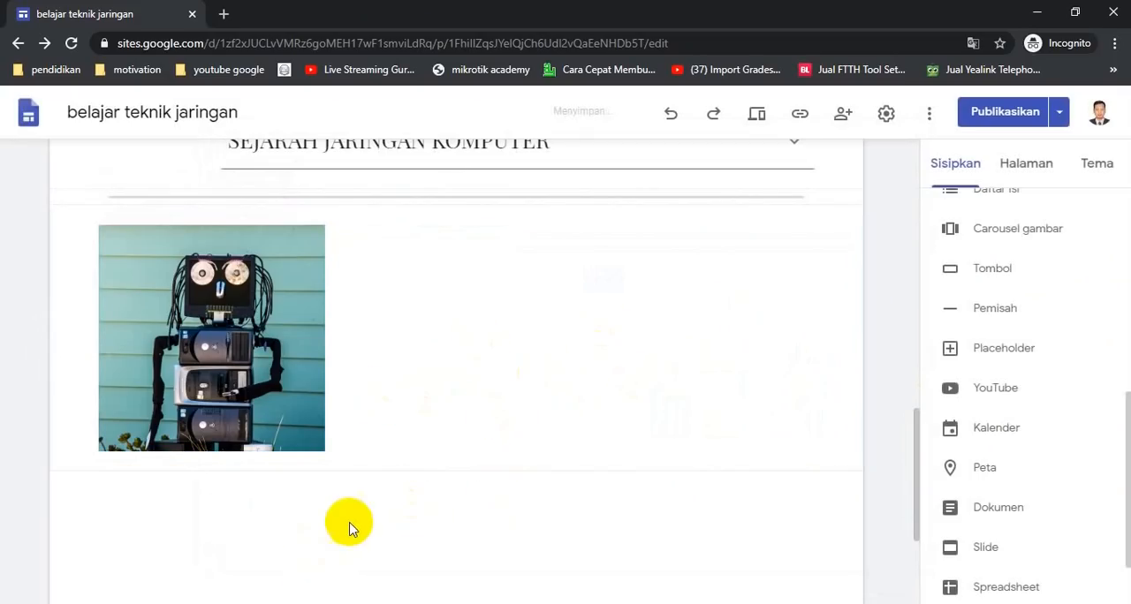
{"action": "left_click", "coordinate": [528, 467]}
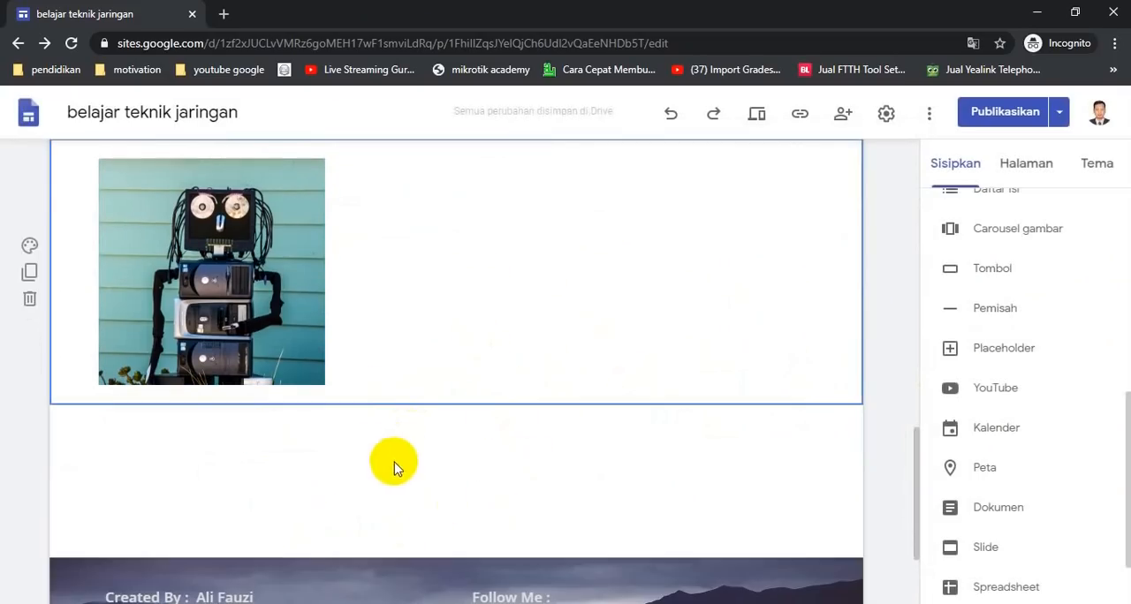
Insert a divider below the robot picture, then embed the YouTube video "Membuat Jaringan 2 Subnet" found by searching ali fauzi jaringan komputer
{"action": "left_click", "coordinate": [990, 311]}
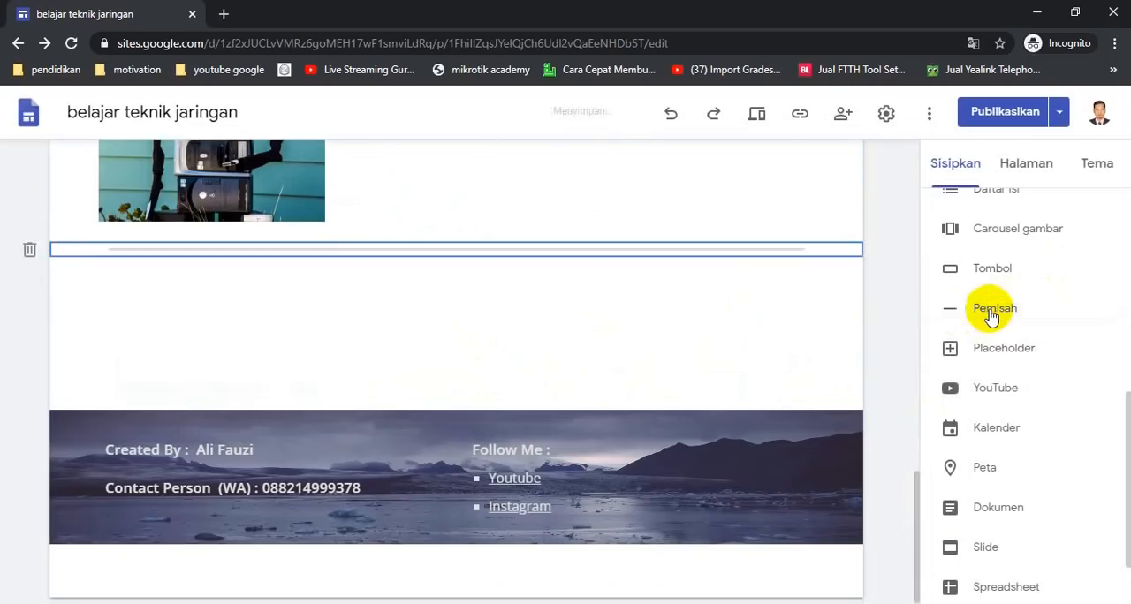
{"action": "left_click", "coordinate": [989, 394]}
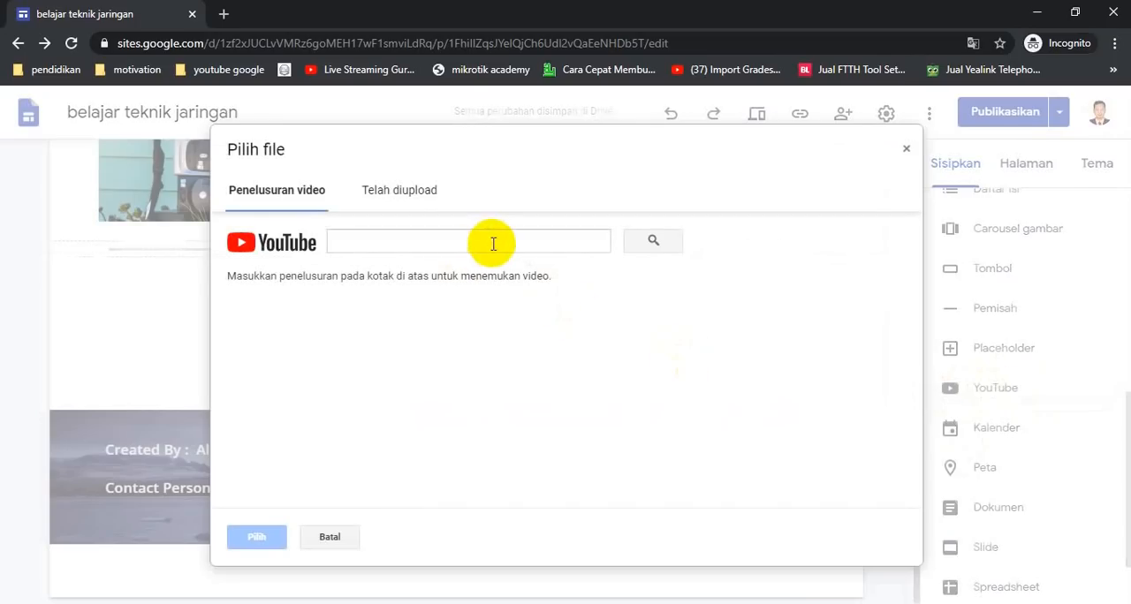
{"action": "left_click", "coordinate": [494, 243]}
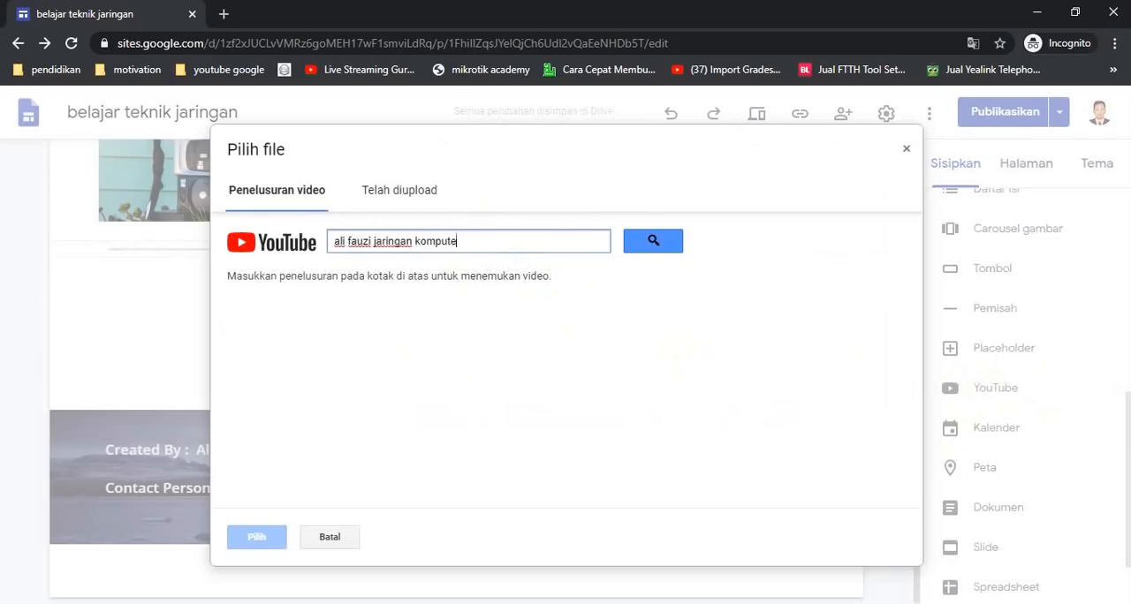
{"action": "type", "text": "r"}
{"action": "key", "text": "Return"}
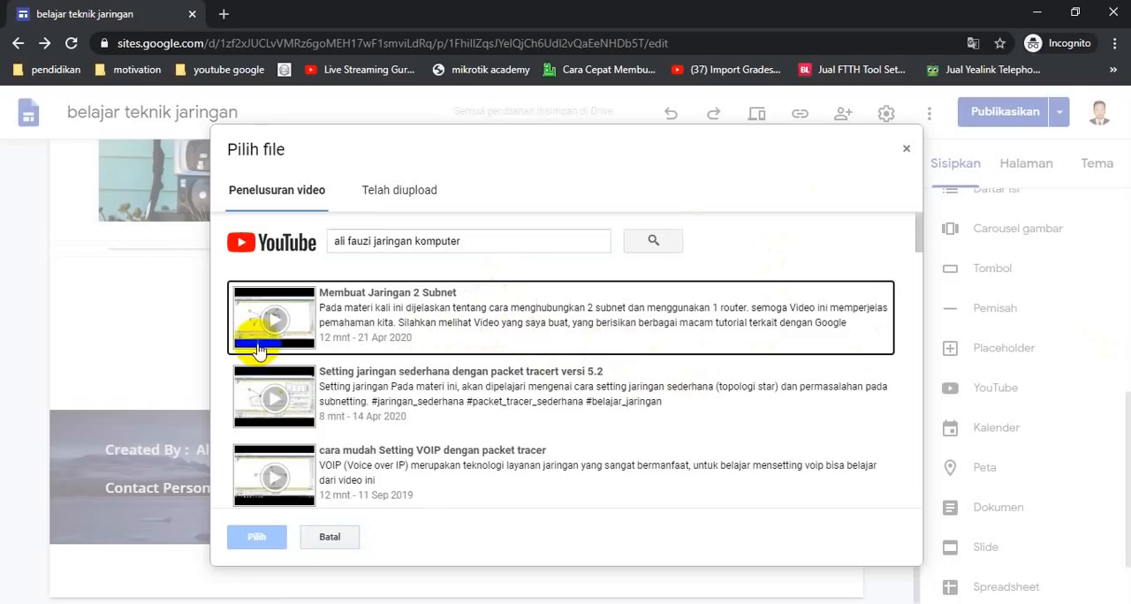
{"action": "left_click", "coordinate": [377, 329]}
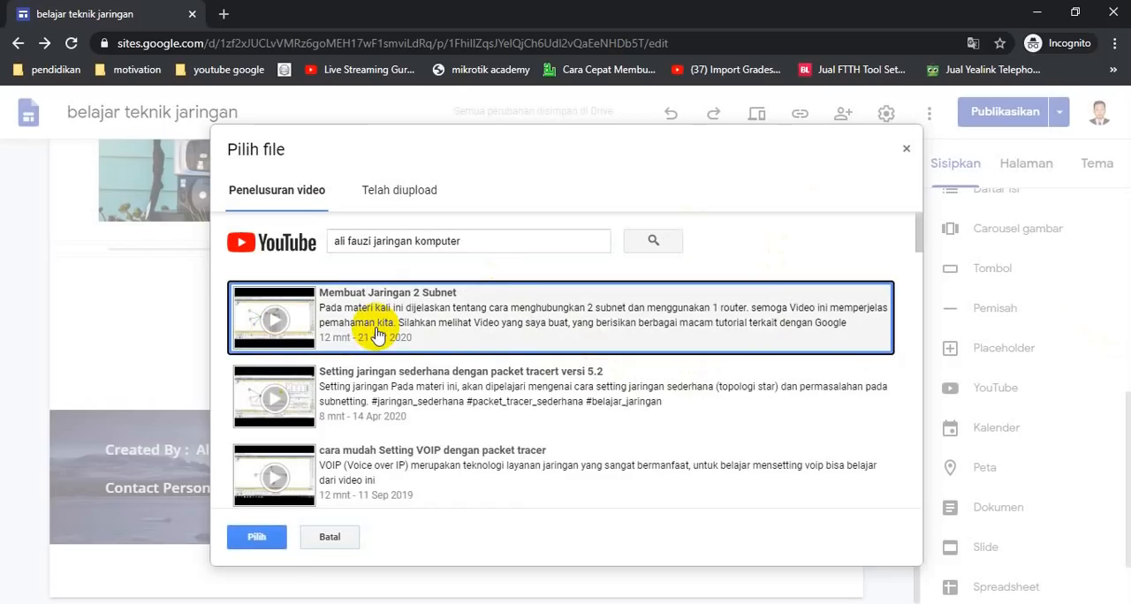
{"action": "left_click", "coordinate": [255, 555]}
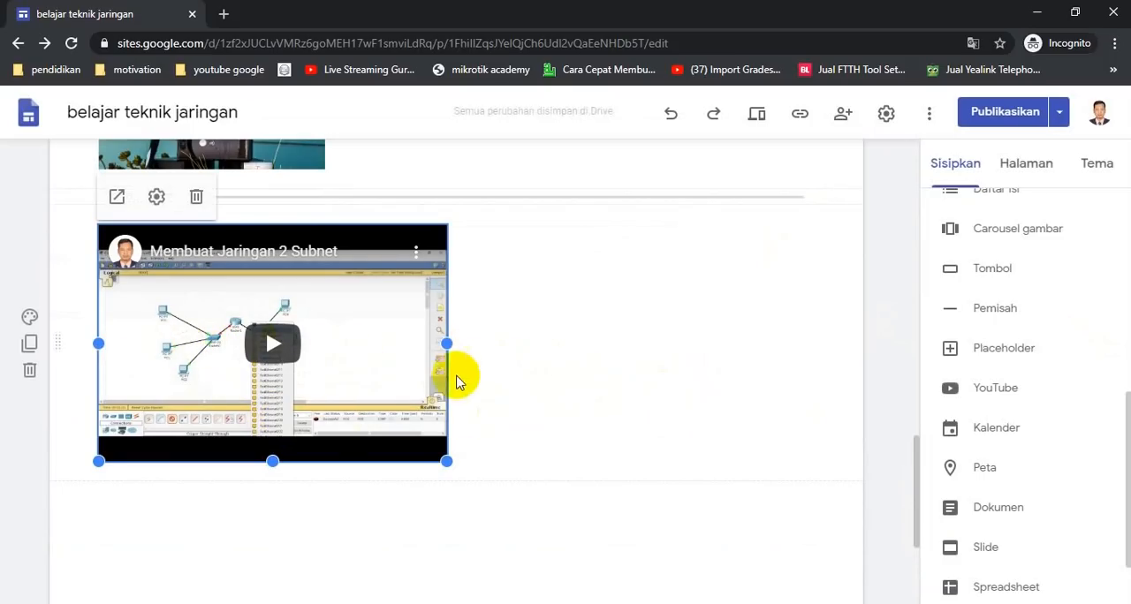
Add a text box below the video, narrow it, and move it beside the video
{"action": "left_click", "coordinate": [604, 351]}
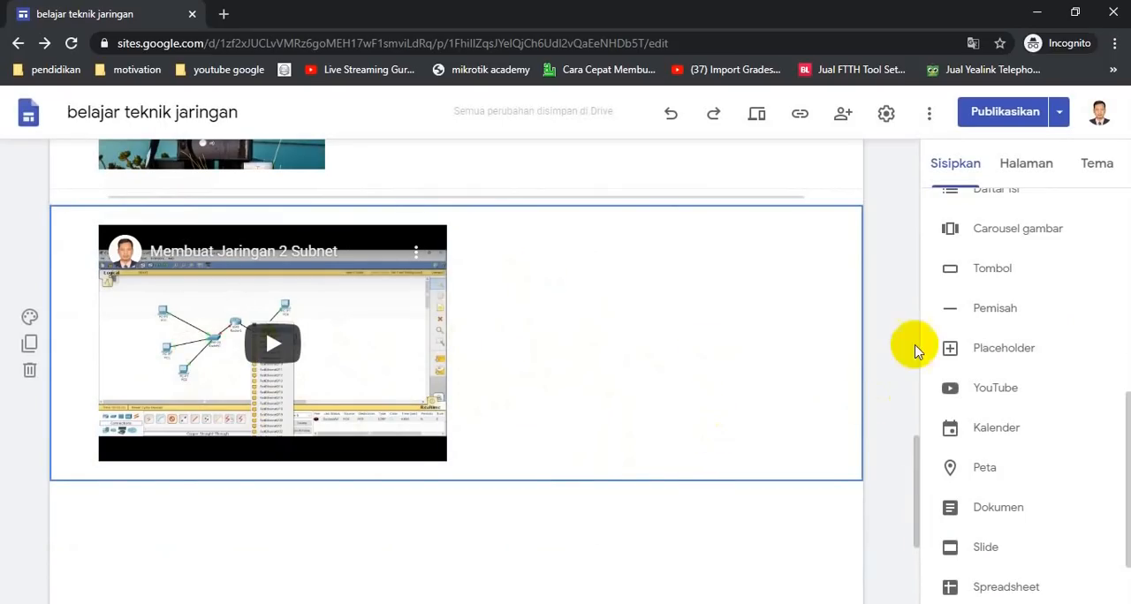
{"action": "scroll", "coordinate": [990, 353], "scroll_direction": "up", "scroll_amount": 6}
{"action": "left_click", "coordinate": [965, 237]}
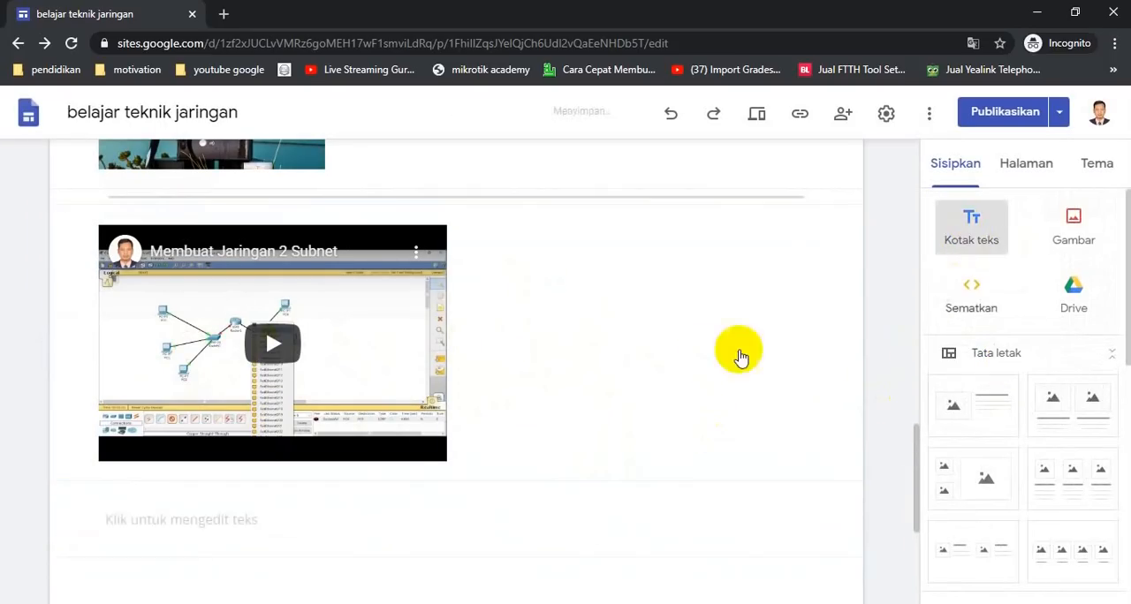
{"action": "scroll", "coordinate": [738, 353], "scroll_direction": "down", "scroll_amount": 3}
{"action": "scroll", "coordinate": [636, 334], "scroll_direction": "up", "scroll_amount": 2}
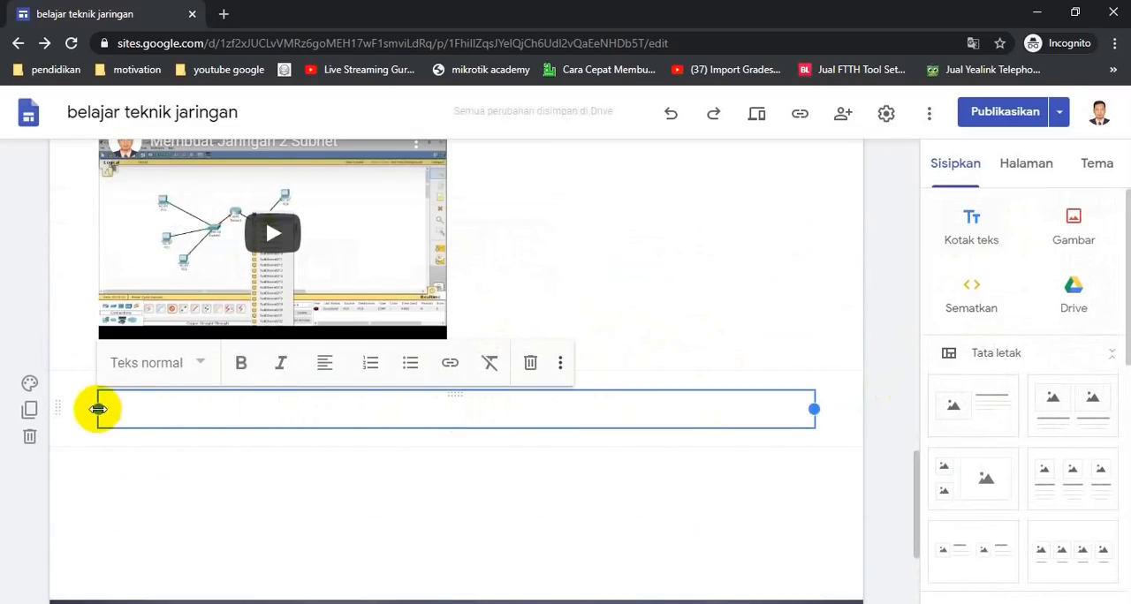
{"action": "left_click_drag", "start_coordinate": [95, 410], "coordinate": [505, 412]}
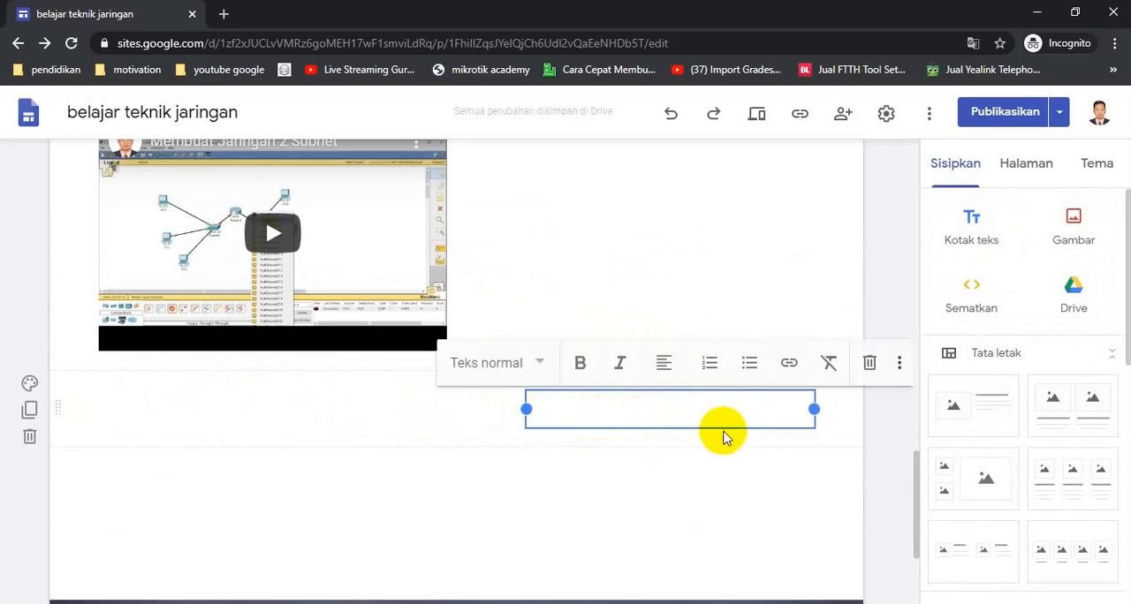
{"action": "left_click_drag", "start_coordinate": [703, 425], "coordinate": [662, 221]}
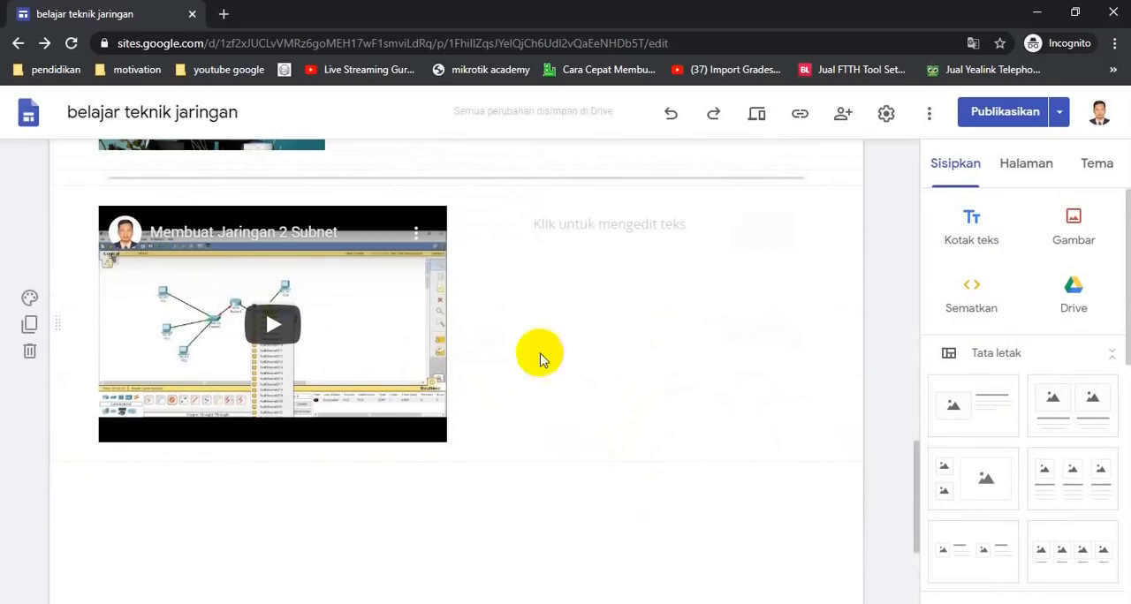
Fill the text box with six lines reading "Cara membuat Jaringan"
{"action": "left_click", "coordinate": [598, 227]}
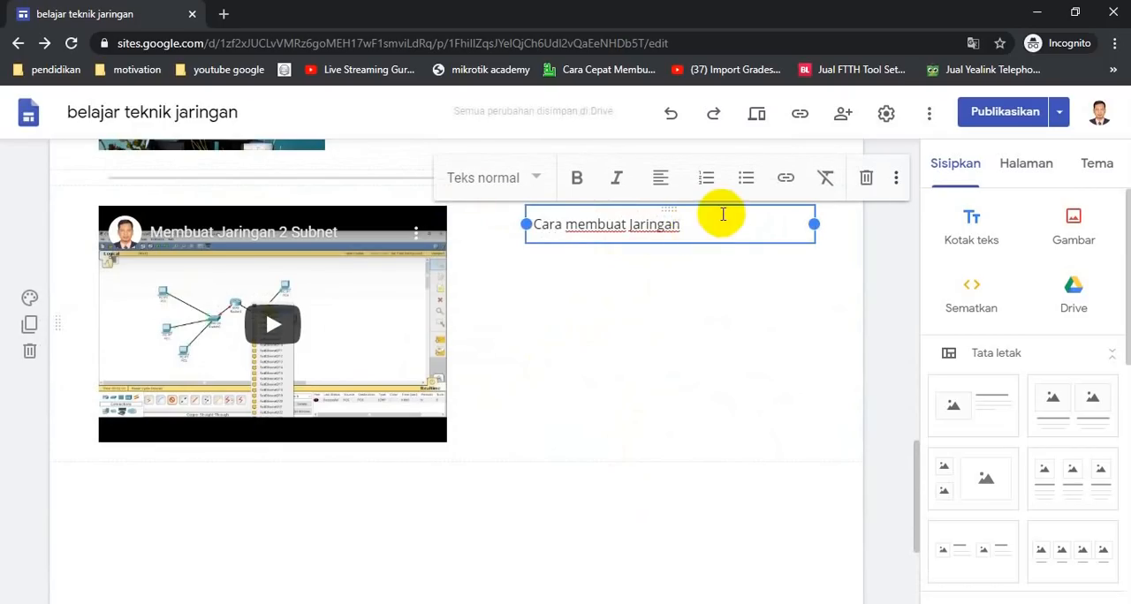
{"action": "key", "text": "Return"}
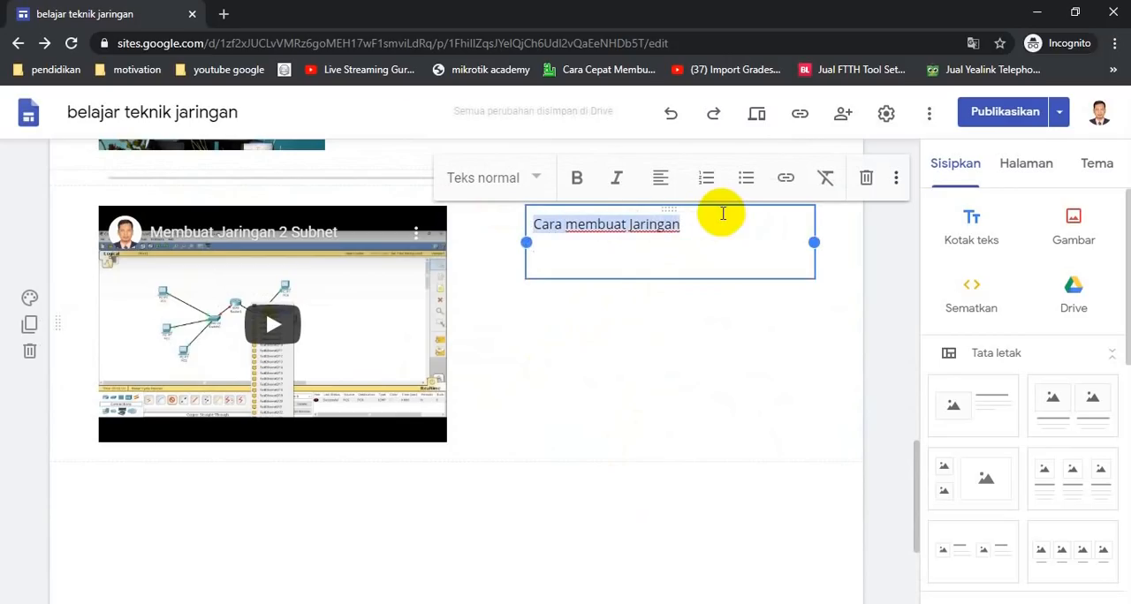
{"action": "key", "text": "Down"}
{"action": "key", "text": "ctrl+v"}
{"action": "key", "text": "ctrl+v"}
{"action": "key", "text": "ctrl+v"}
{"action": "key", "text": "ctrl+v"}
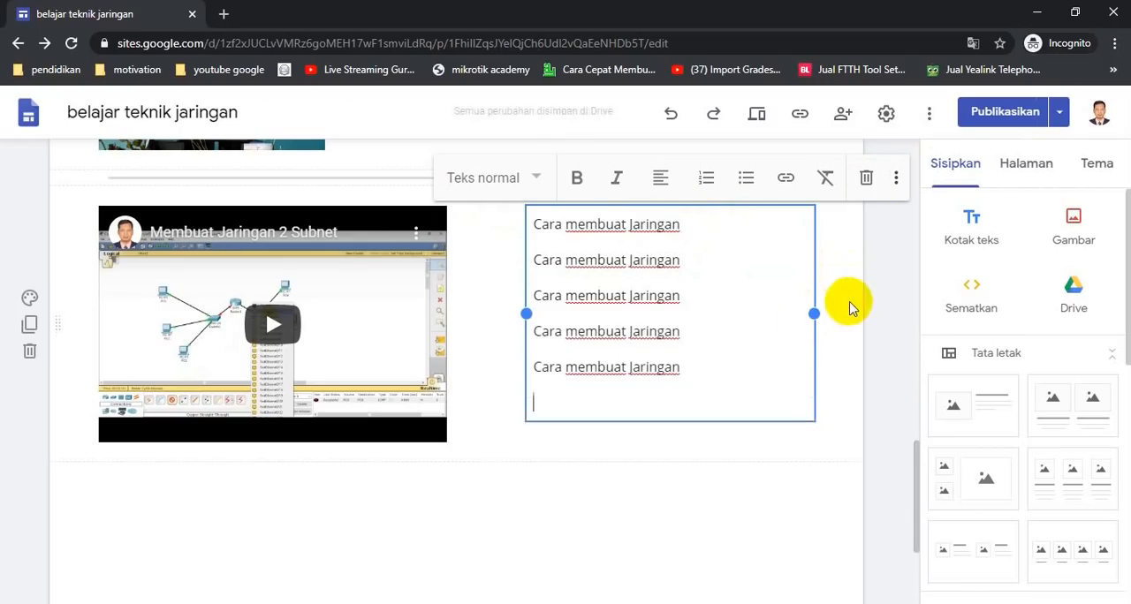
{"action": "type", "text": "Cara membuat Jaringan"}
{"action": "left_click", "coordinate": [472, 442]}
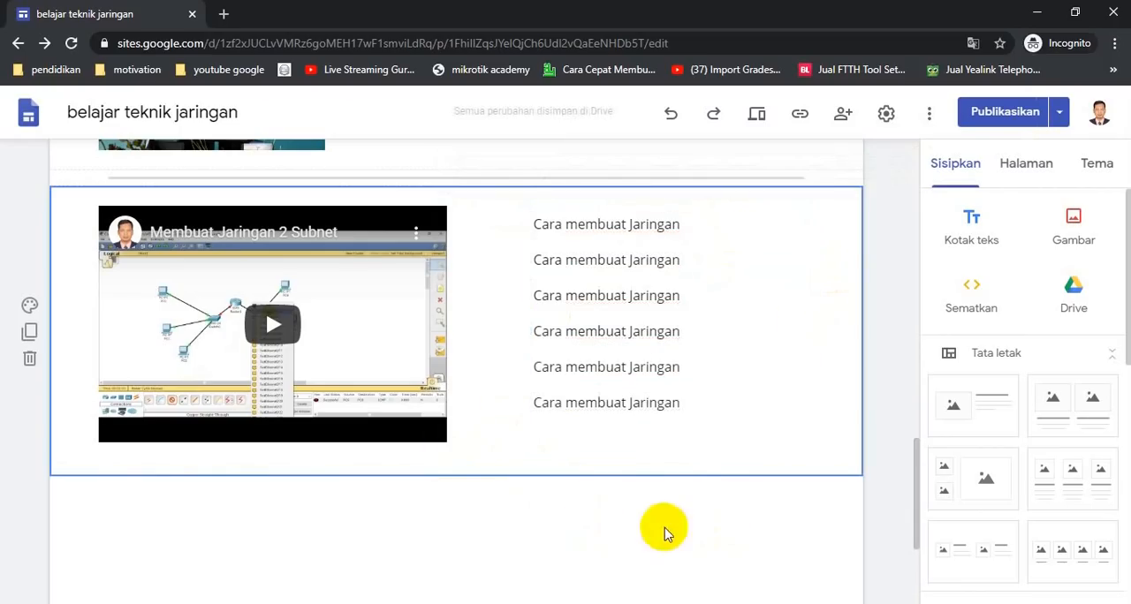
{"action": "left_click", "coordinate": [566, 553]}
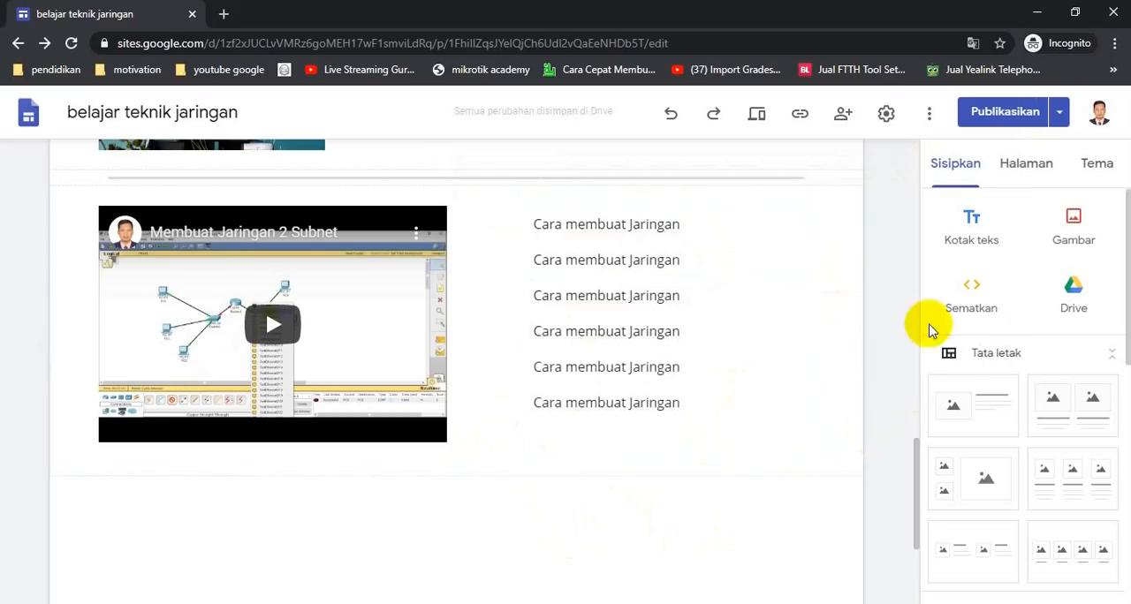
Insert a map located at SMK Negeri 1 Ngasem below the video section
{"action": "scroll", "coordinate": [1047, 477], "scroll_direction": "down", "scroll_amount": 3}
{"action": "scroll", "coordinate": [1049, 481], "scroll_direction": "down", "scroll_amount": 3}
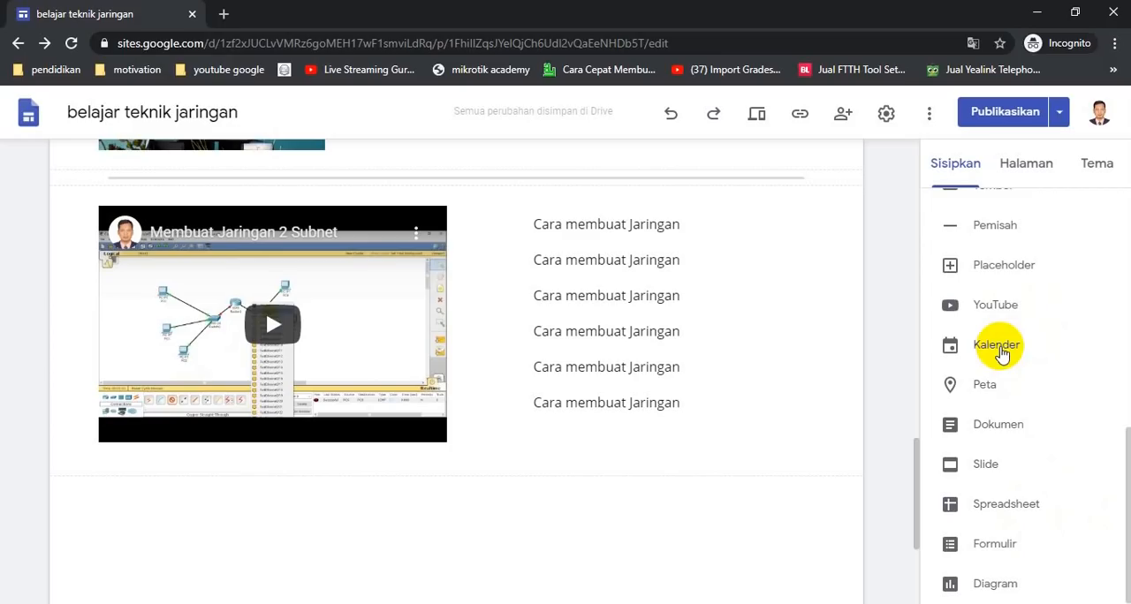
{"action": "left_click", "coordinate": [985, 389]}
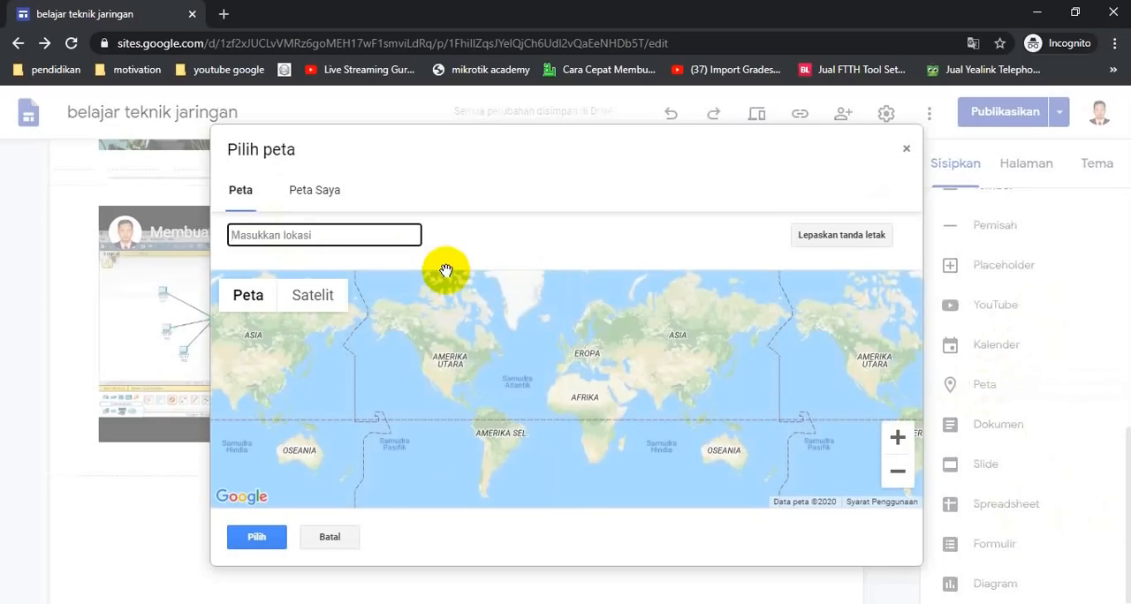
{"action": "type", "text": "smkn"}
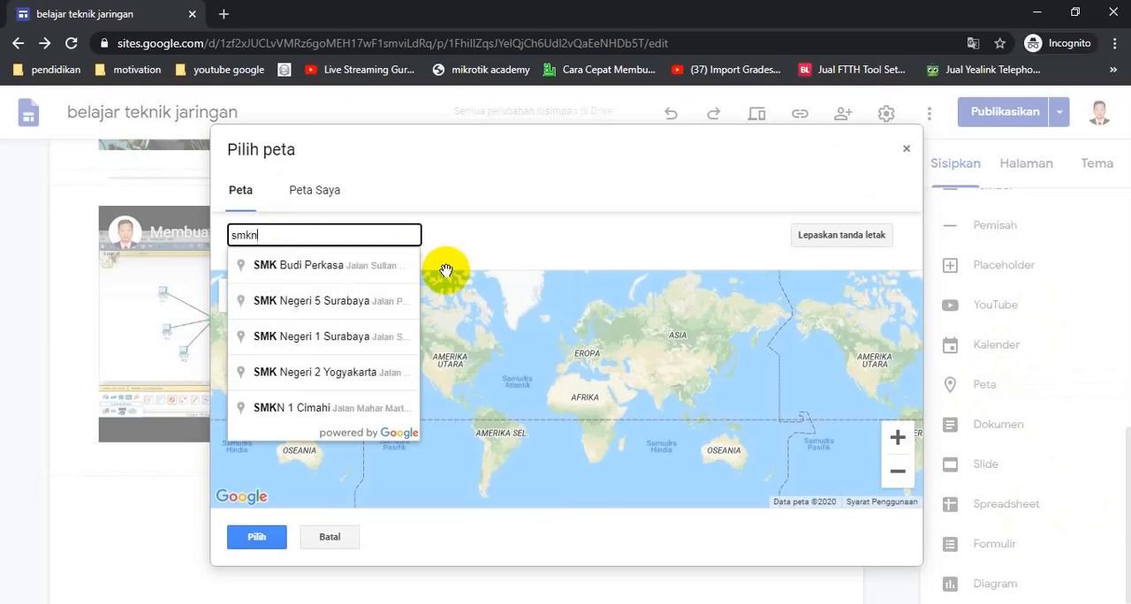
{"action": "type", "text": " 1 ngasem"}
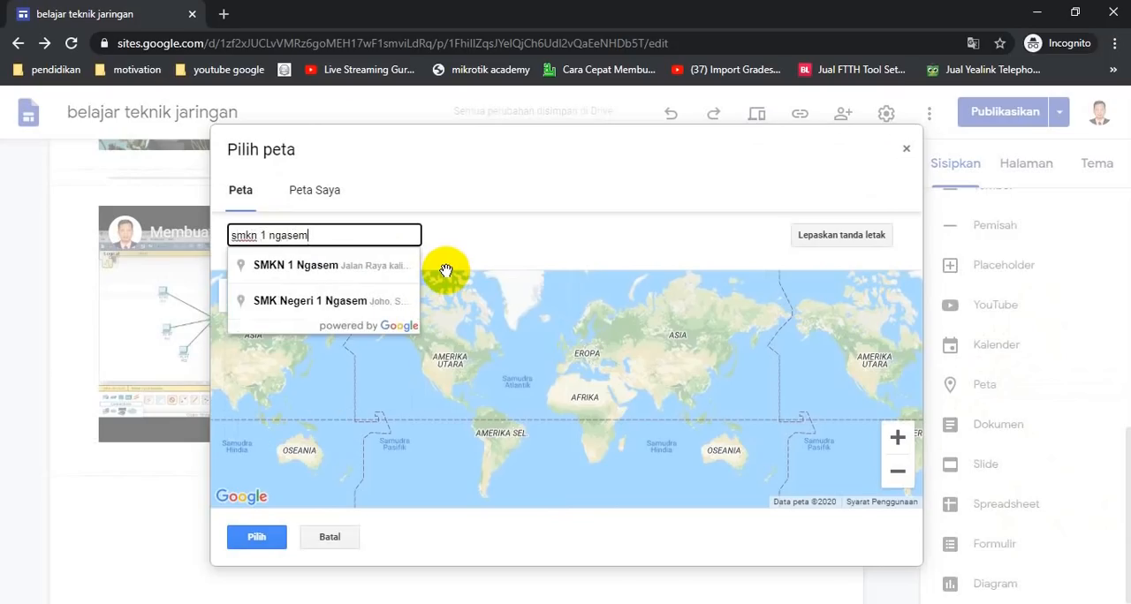
{"action": "left_click", "coordinate": [288, 302]}
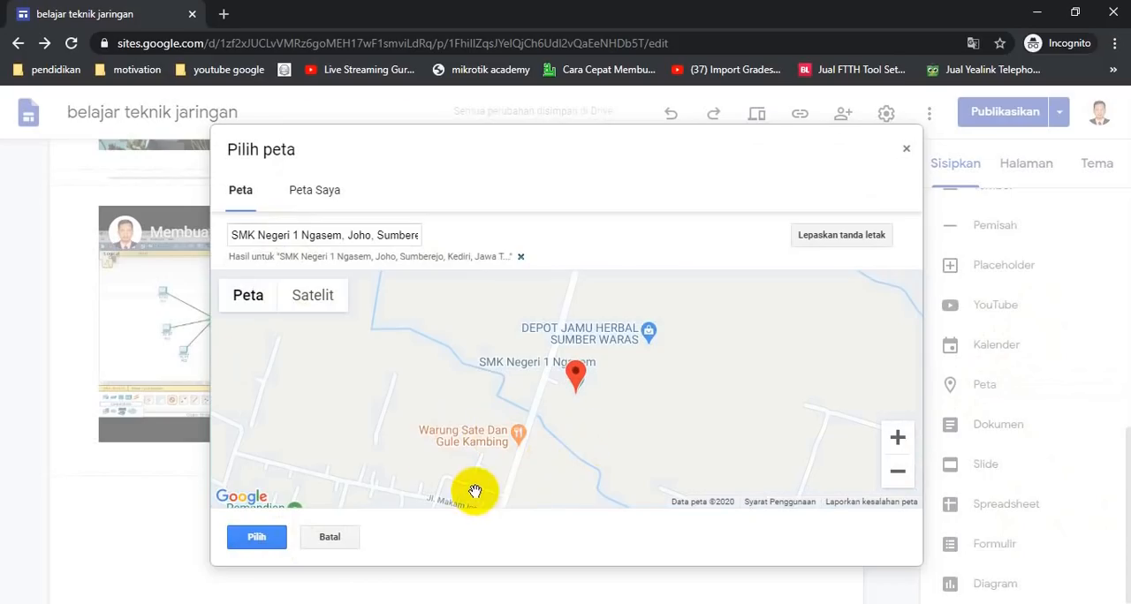
{"action": "left_click", "coordinate": [263, 538]}
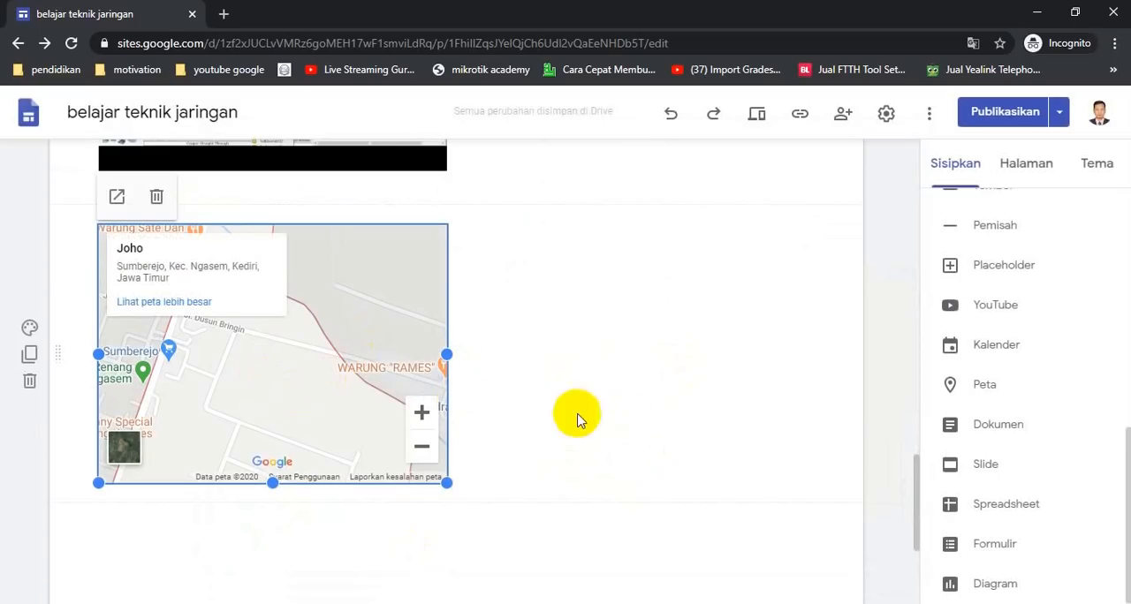
{"action": "left_click", "coordinate": [619, 395]}
Open the site preview and switch between tablet and desktop views
{"action": "scroll", "coordinate": [636, 386], "scroll_direction": "up", "scroll_amount": 2}
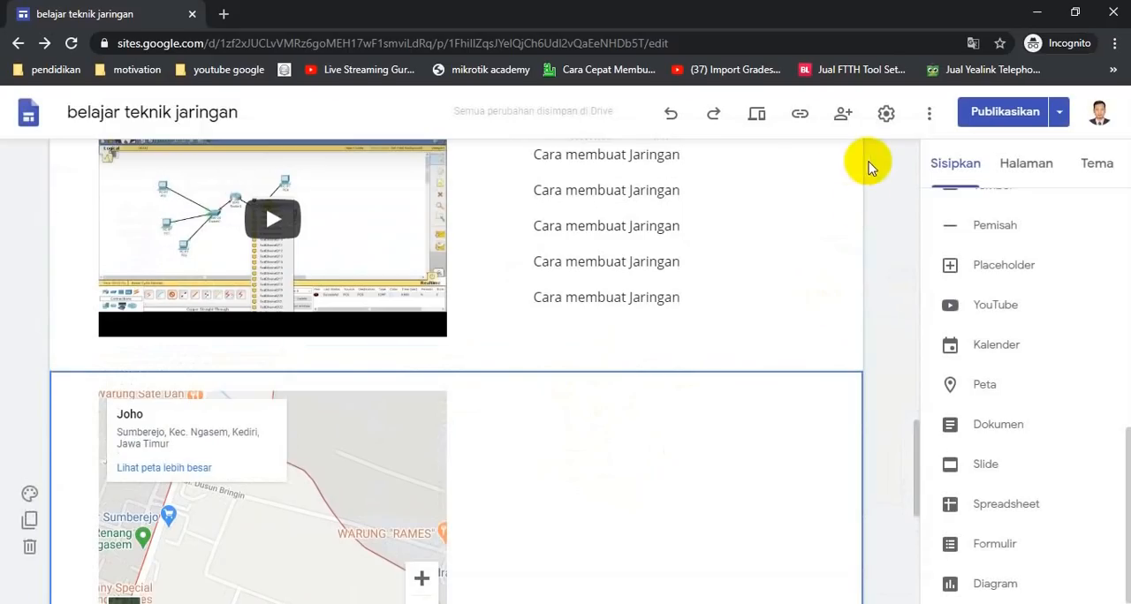
{"action": "left_click", "coordinate": [756, 116]}
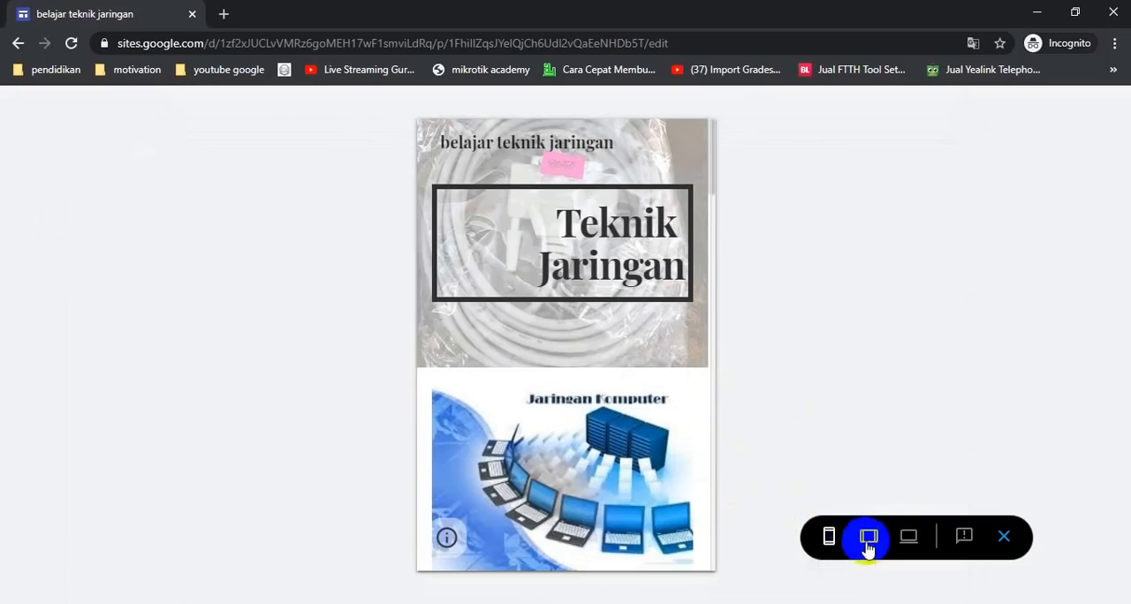
{"action": "left_click", "coordinate": [870, 541]}
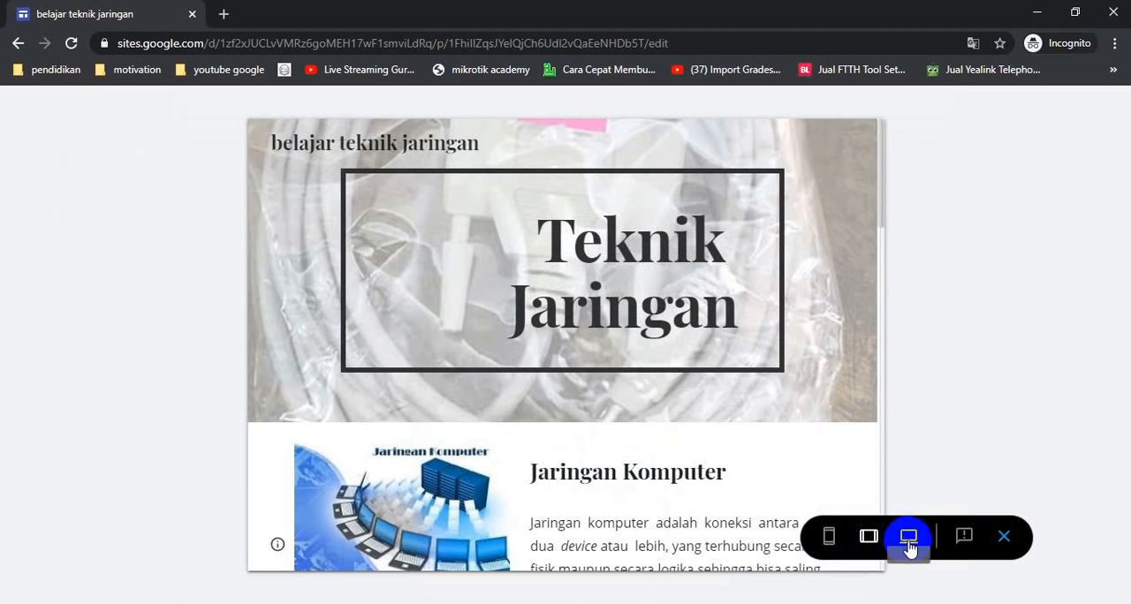
{"action": "left_click", "coordinate": [909, 537]}
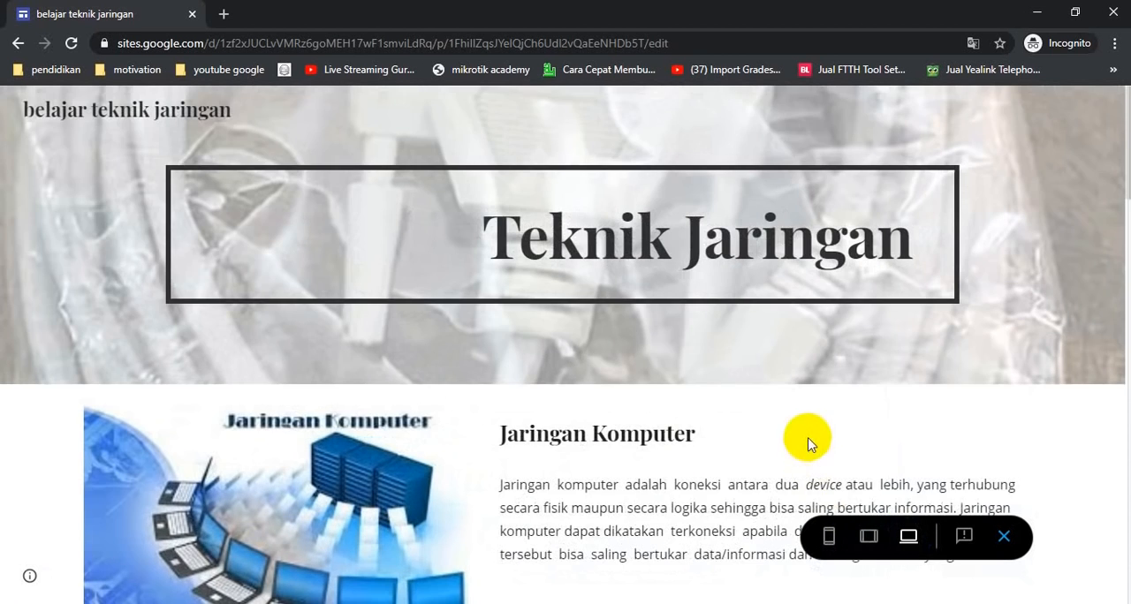
Scroll through the desktop preview, stepping through the carousel and checking the video and map sections
{"action": "scroll", "coordinate": [805, 440], "scroll_direction": "down", "scroll_amount": 6}
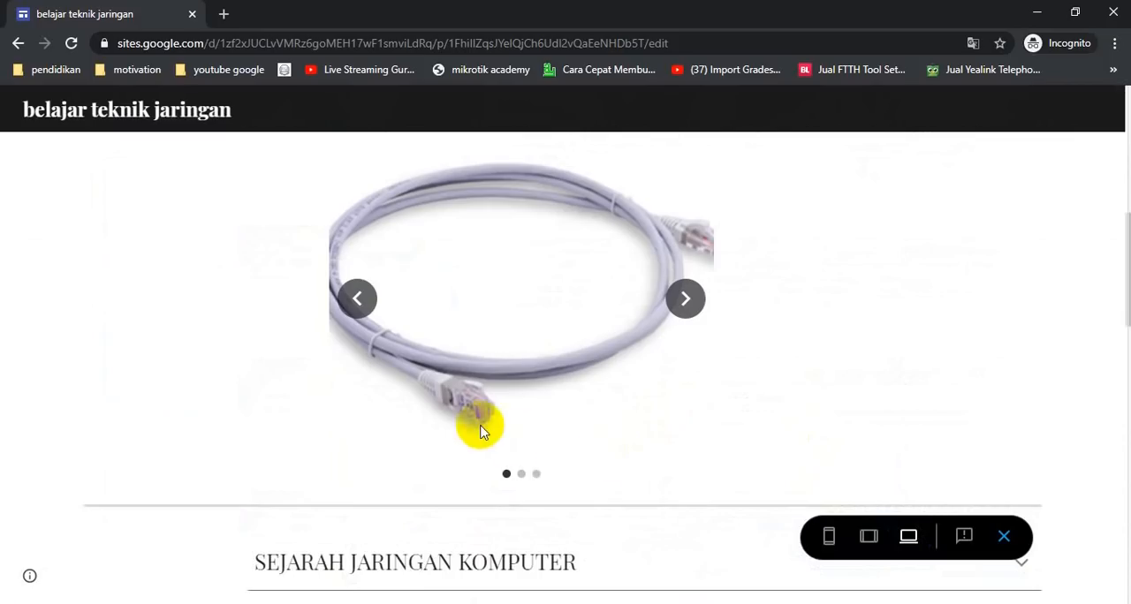
{"action": "left_click", "coordinate": [682, 307]}
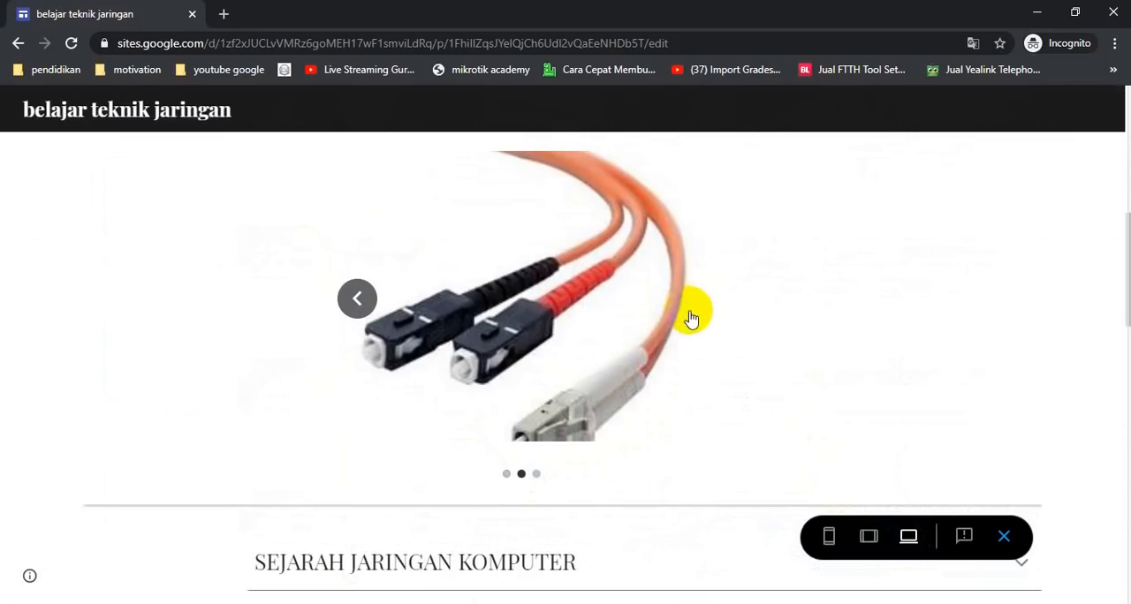
{"action": "left_click", "coordinate": [689, 319]}
{"action": "scroll", "coordinate": [621, 420], "scroll_direction": "down", "scroll_amount": 4}
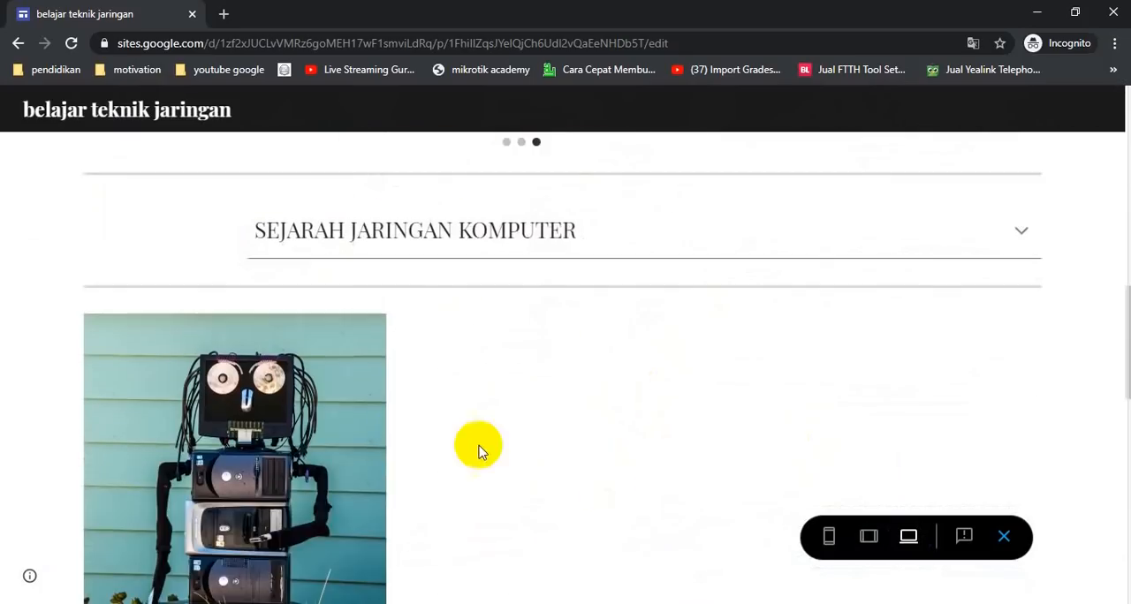
{"action": "scroll", "coordinate": [732, 379], "scroll_direction": "down", "scroll_amount": 6}
{"action": "scroll", "coordinate": [360, 282], "scroll_direction": "up", "scroll_amount": 4}
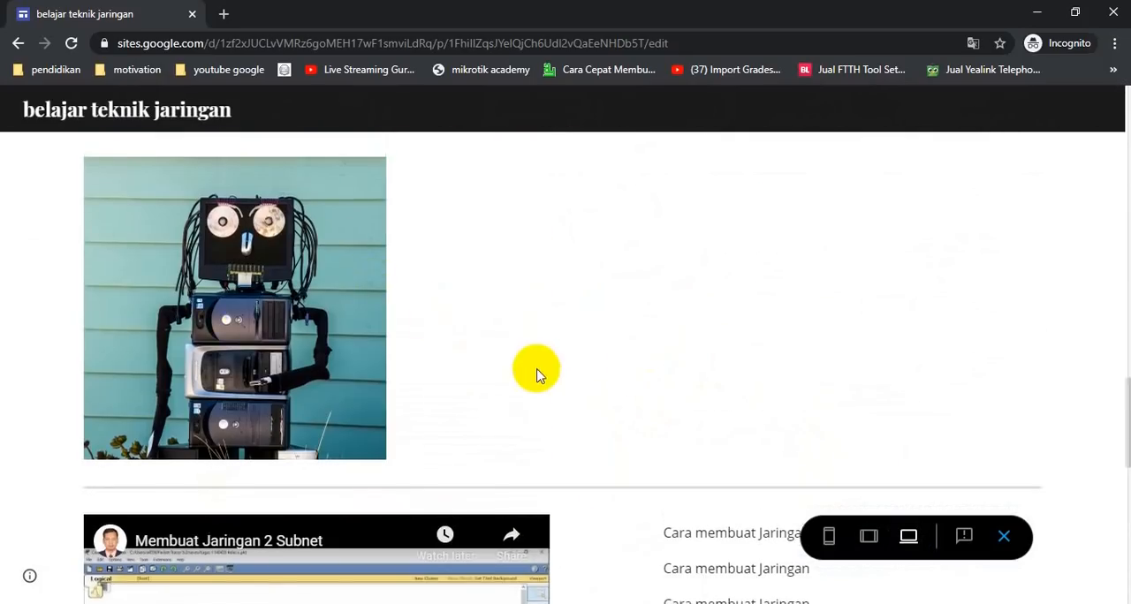
{"action": "scroll", "coordinate": [536, 375], "scroll_direction": "down", "scroll_amount": 5}
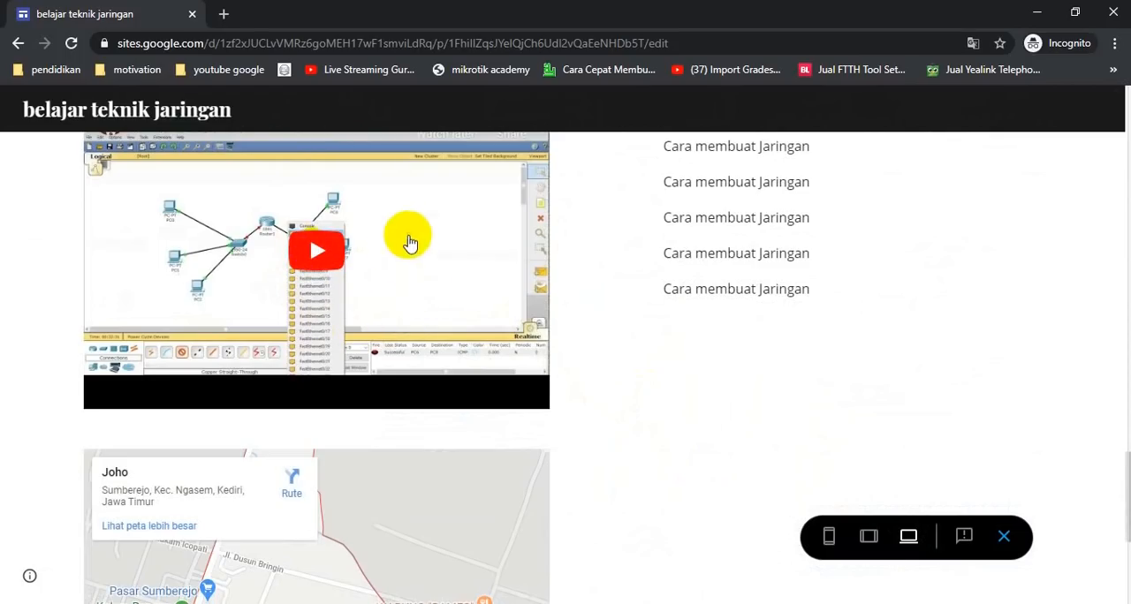
{"action": "scroll", "coordinate": [454, 459], "scroll_direction": "down", "scroll_amount": 3}
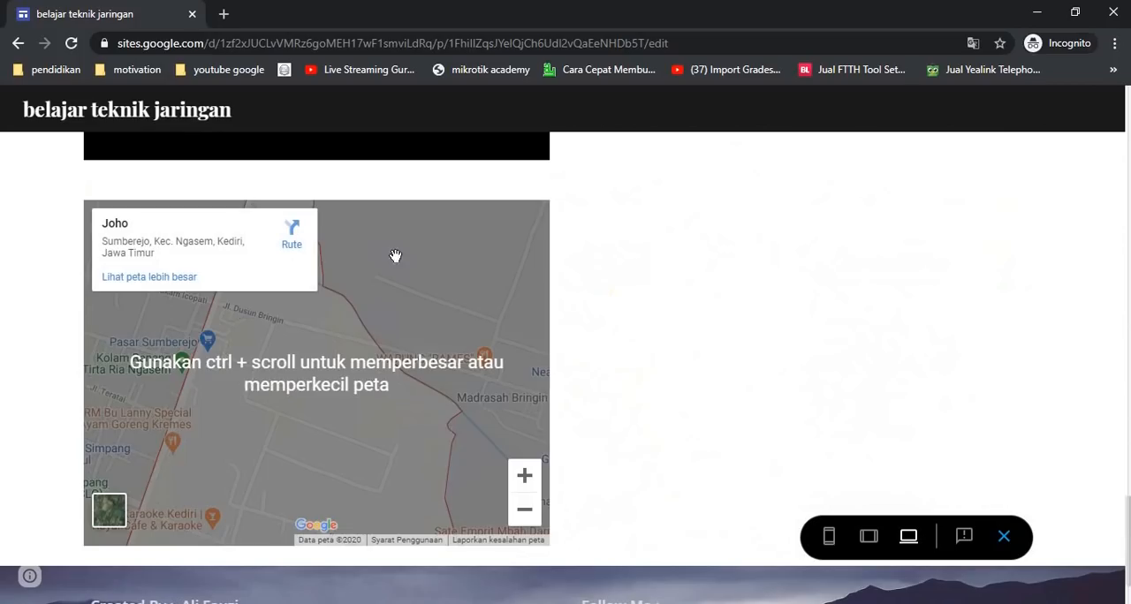
{"action": "left_click", "coordinate": [303, 419]}
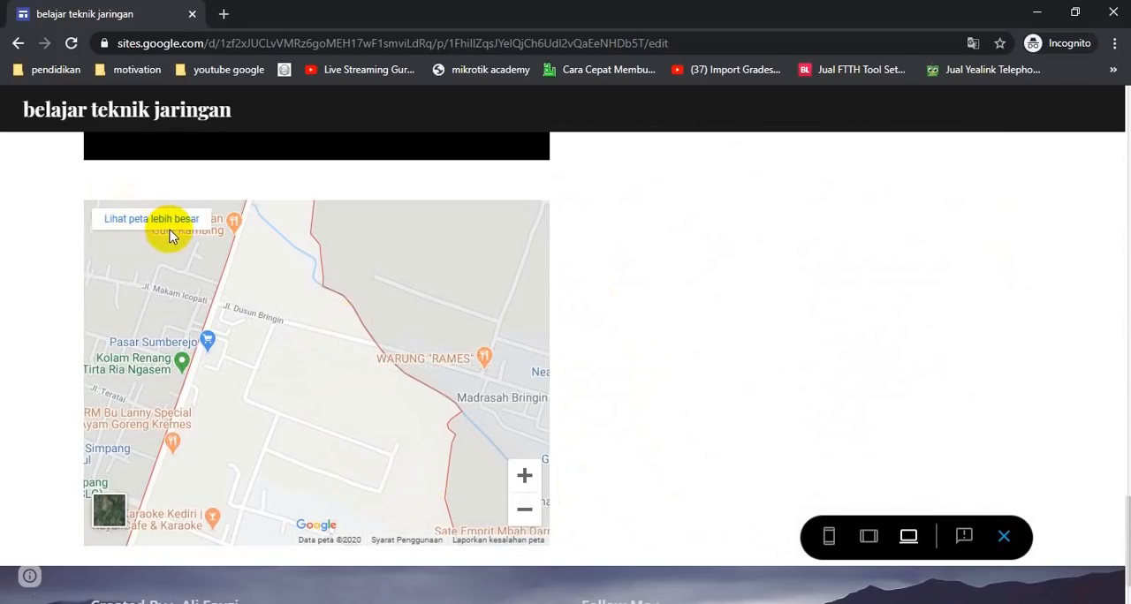
{"action": "scroll", "coordinate": [662, 389], "scroll_direction": "down", "scroll_amount": 1}
{"action": "scroll", "coordinate": [664, 394], "scroll_direction": "up", "scroll_amount": 15}
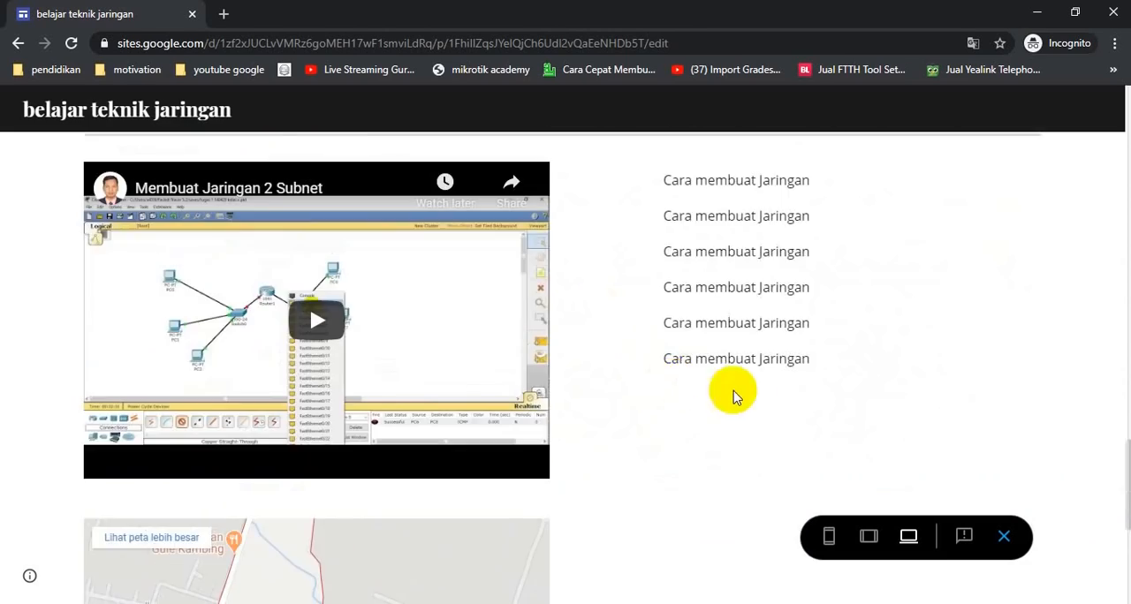
{"action": "scroll", "coordinate": [742, 433], "scroll_direction": "up", "scroll_amount": 5}
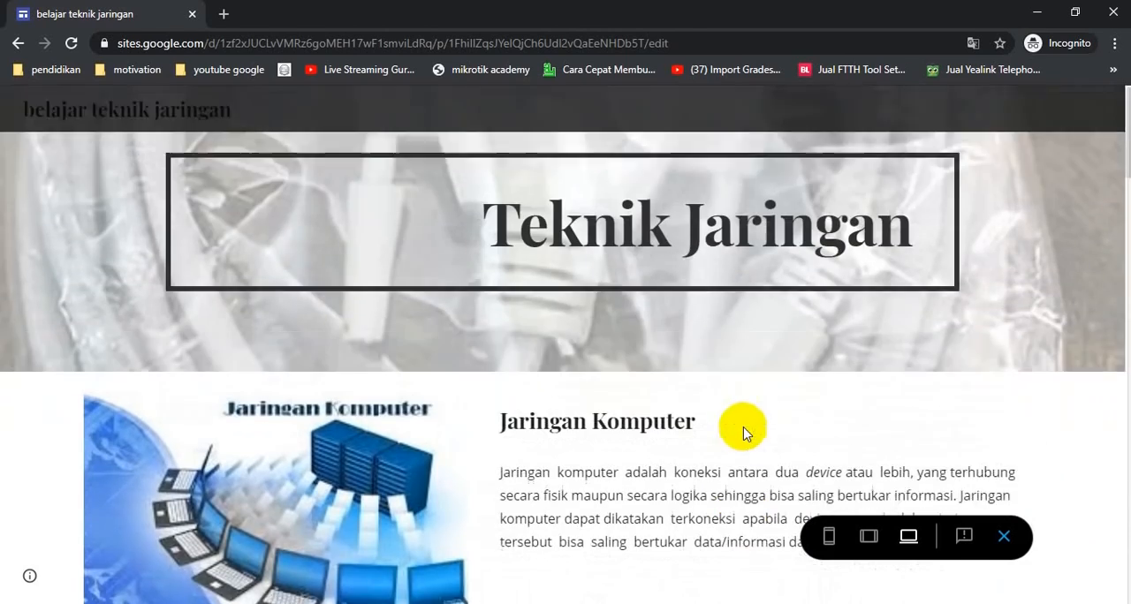
Close the preview and publish the site from the review and publish screen
{"action": "scroll", "coordinate": [452, 419], "scroll_direction": "down", "scroll_amount": 20}
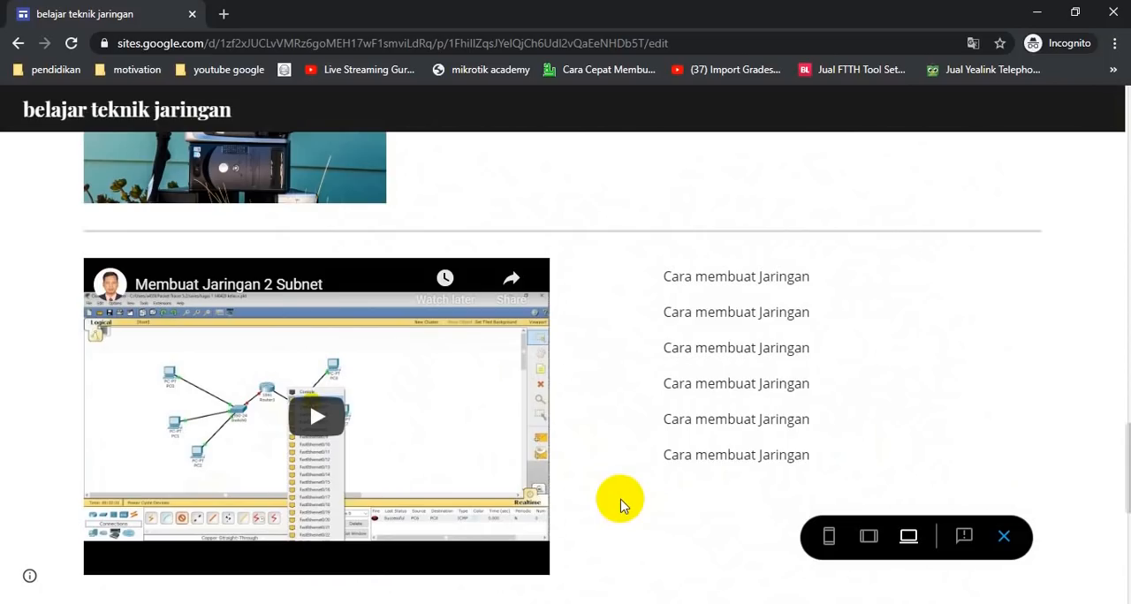
{"action": "left_click", "coordinate": [1004, 536]}
{"action": "scroll", "coordinate": [785, 353], "scroll_direction": "down", "scroll_amount": 10}
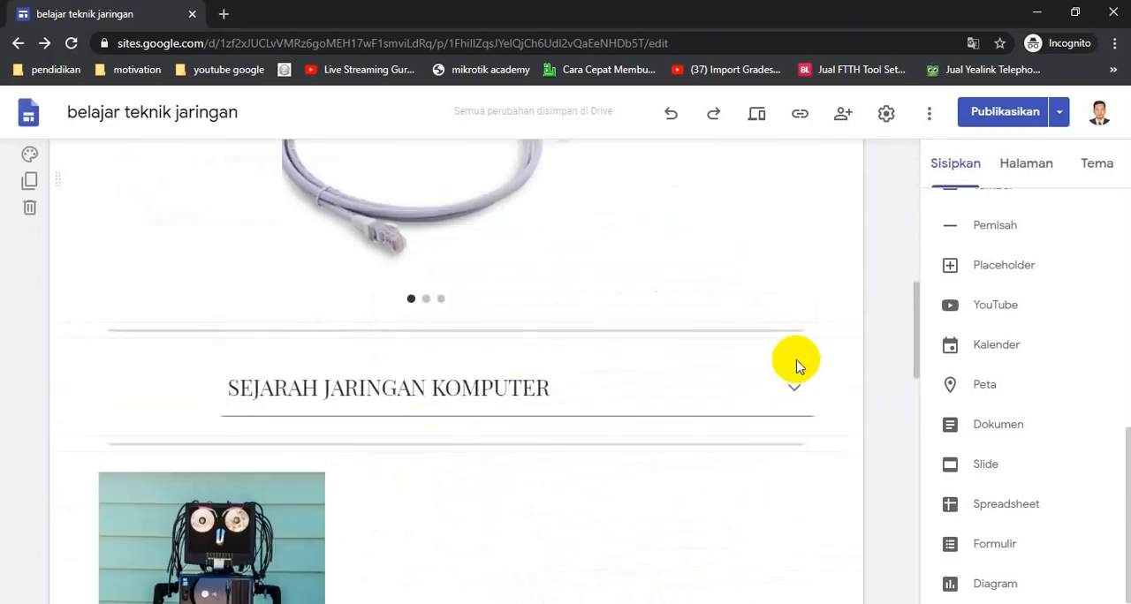
{"action": "scroll", "coordinate": [775, 447], "scroll_direction": "down", "scroll_amount": 3}
{"action": "scroll", "coordinate": [789, 345], "scroll_direction": "up", "scroll_amount": 7}
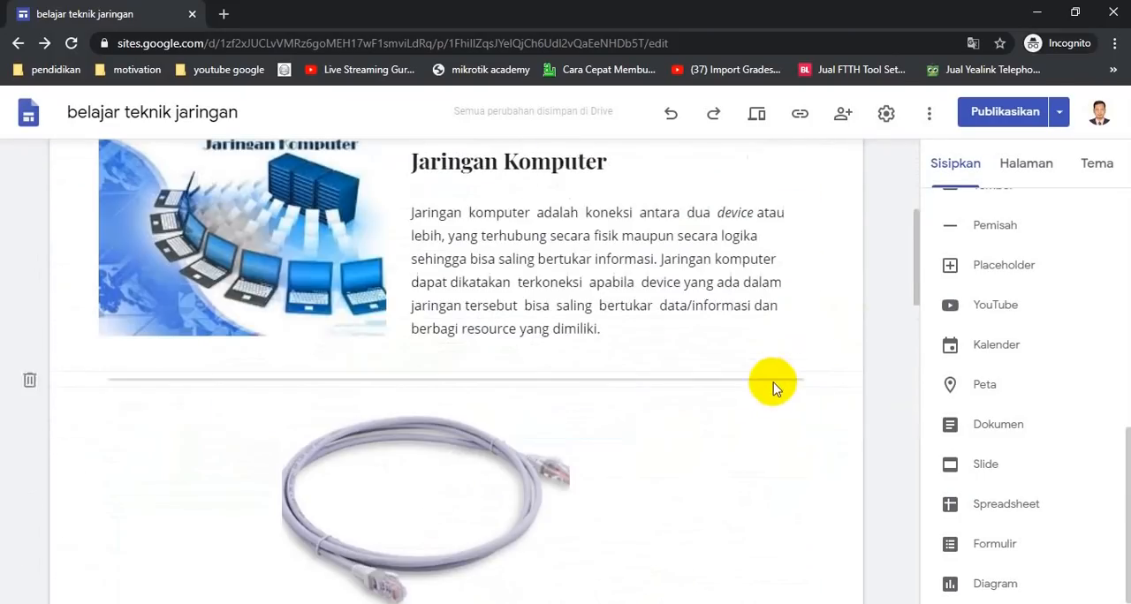
{"action": "scroll", "coordinate": [775, 380], "scroll_direction": "down", "scroll_amount": 1}
{"action": "scroll", "coordinate": [783, 387], "scroll_direction": "down", "scroll_amount": 2}
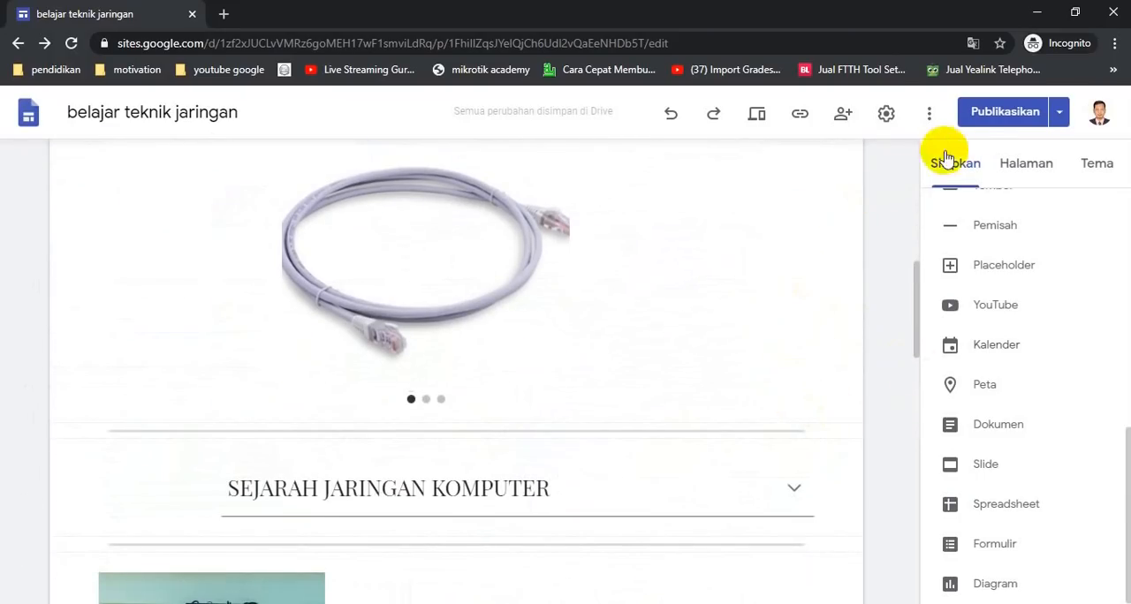
{"action": "left_click", "coordinate": [983, 116]}
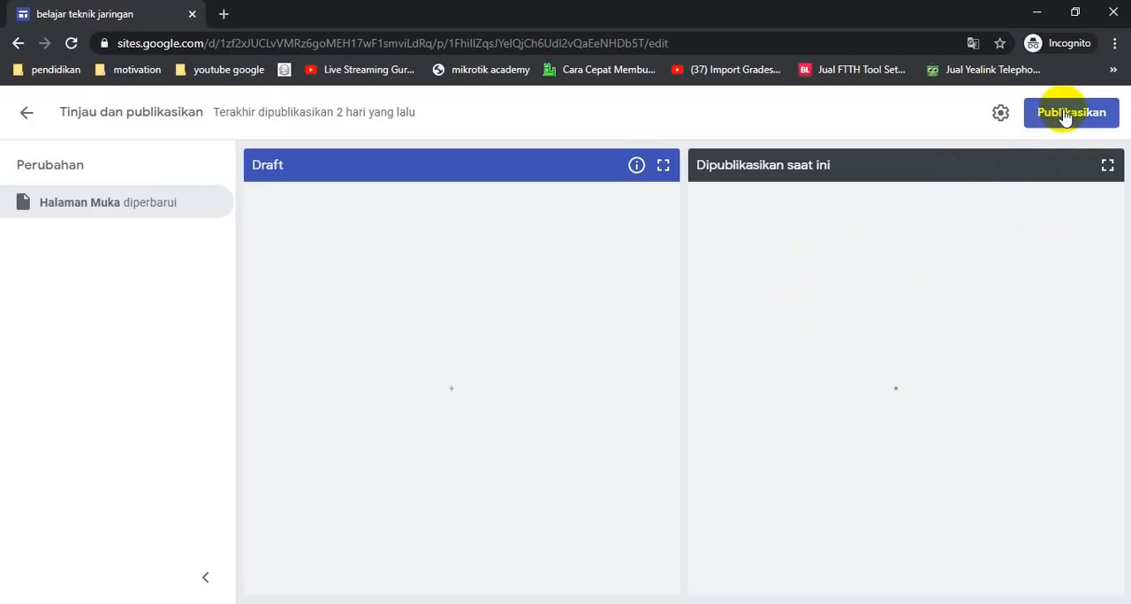
{"action": "left_click", "coordinate": [1065, 119]}
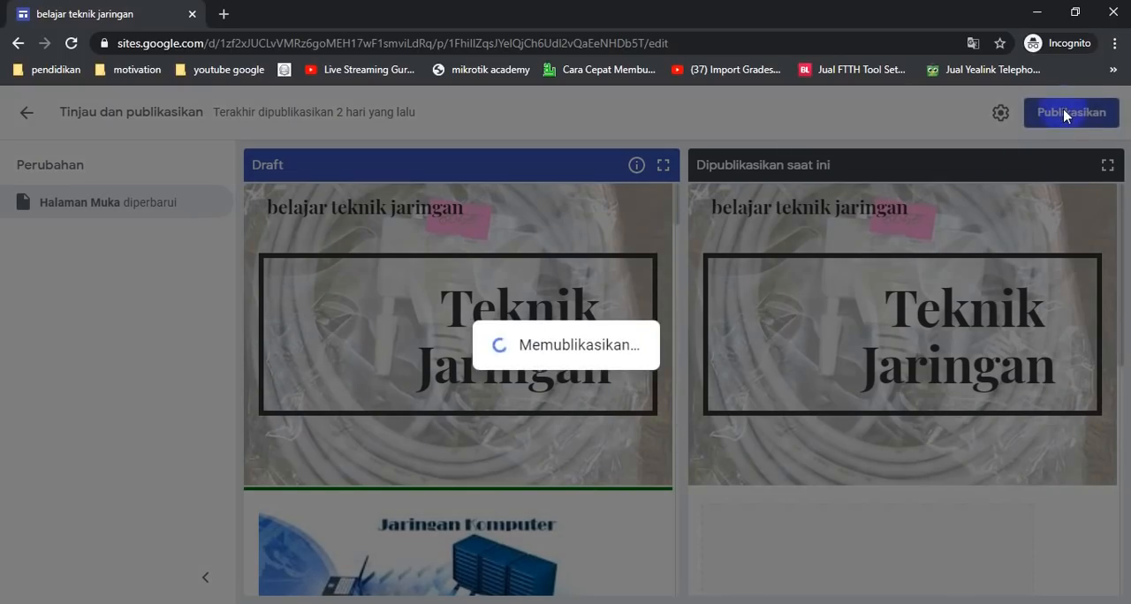